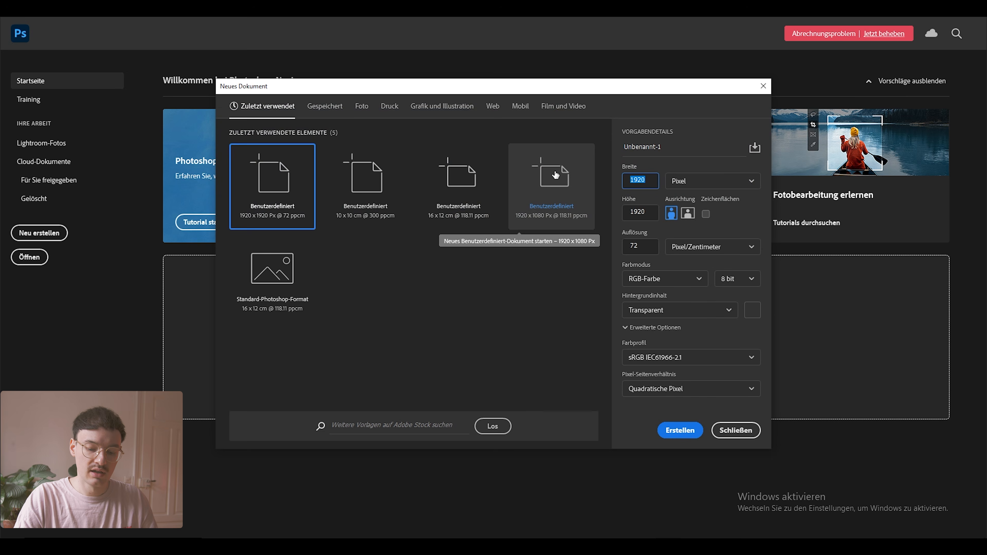
- Create a new document 4000 pixels wide and 4000 pixels high
type("4000")
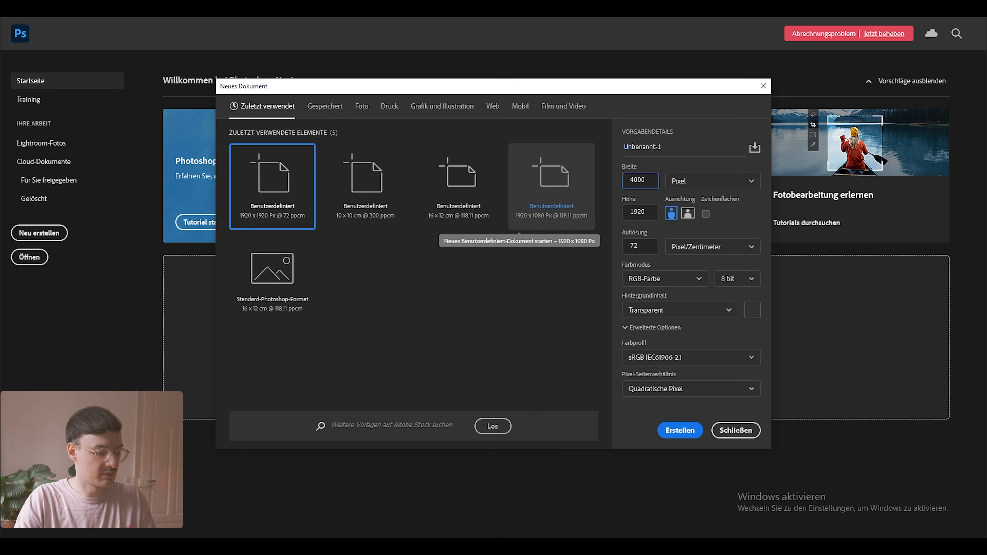
key("Tab")
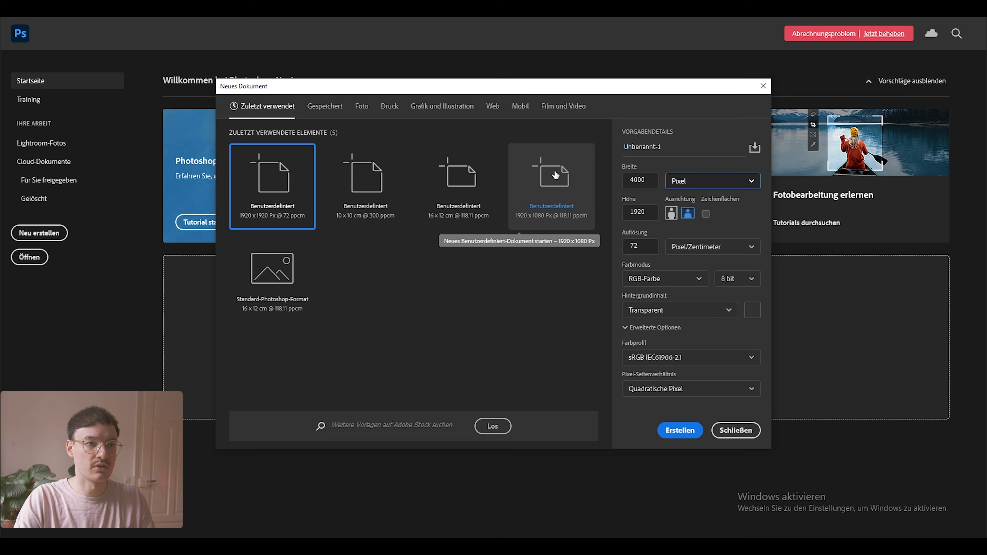
key("Tab")
type("400")
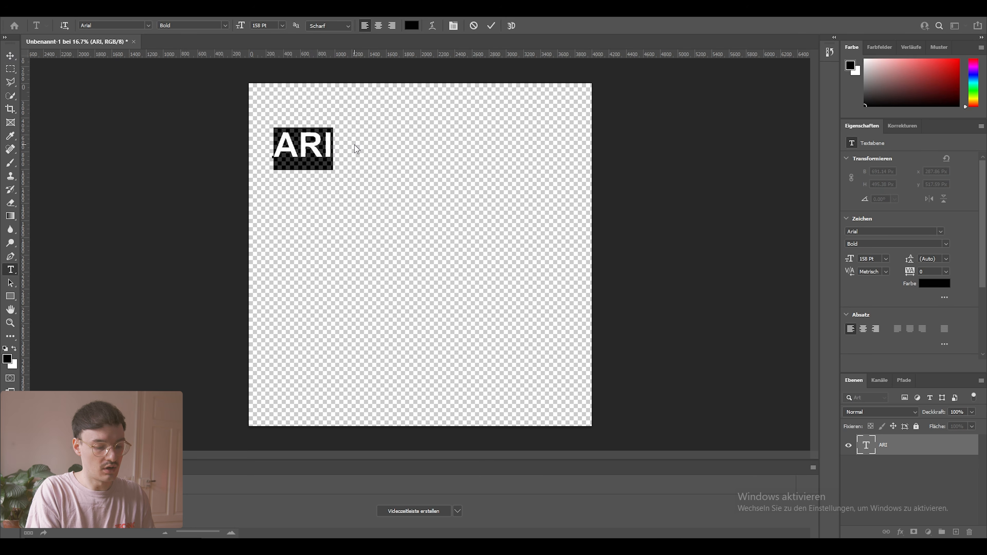
- Replace the selected text with AIRWAVES and set its Arial font style to Black
type("A")
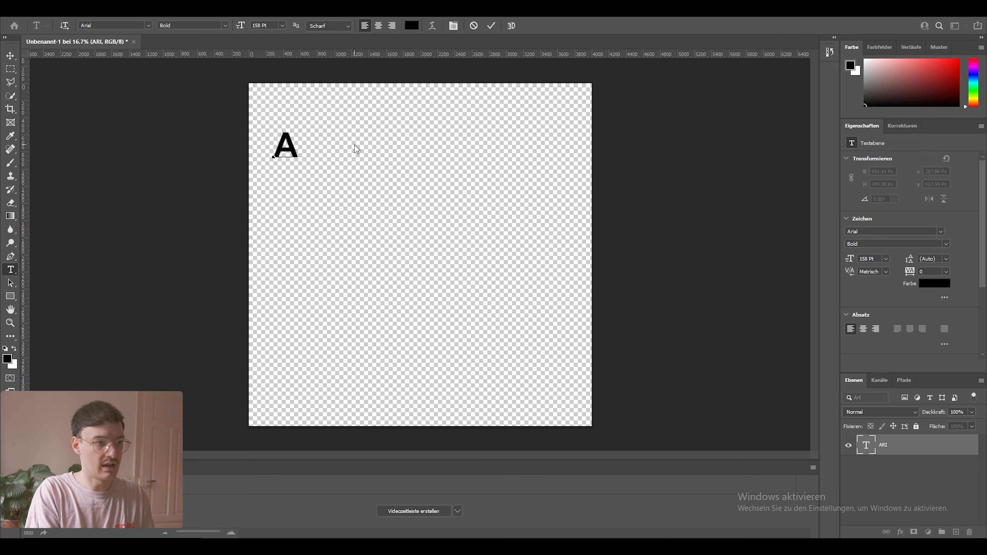
type("IRWAVES")
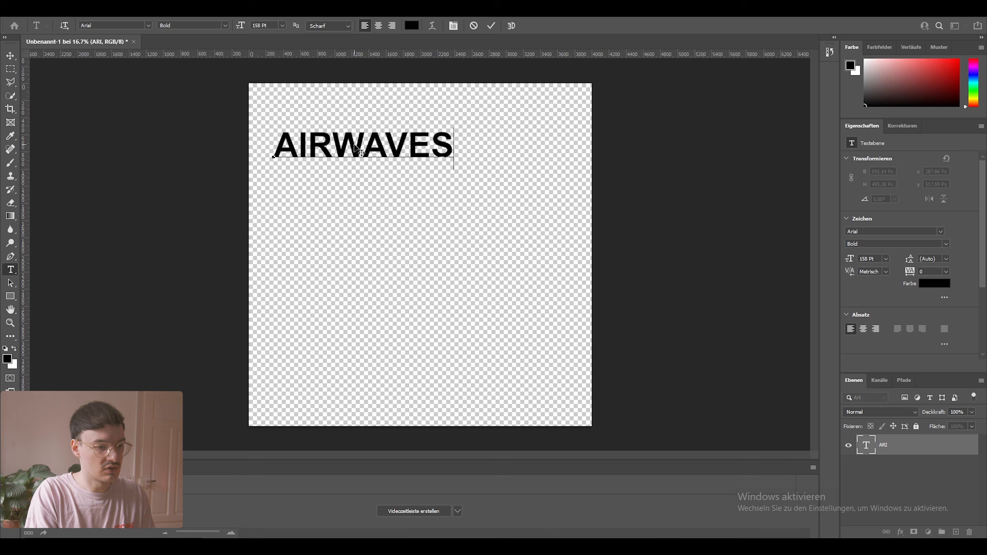
key("ctrl+a")
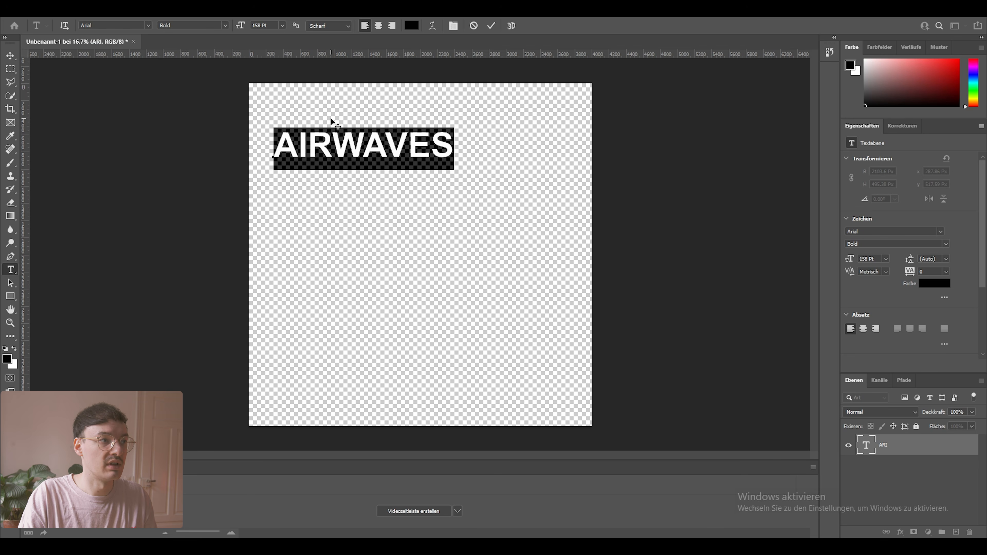
left_click(224, 26)
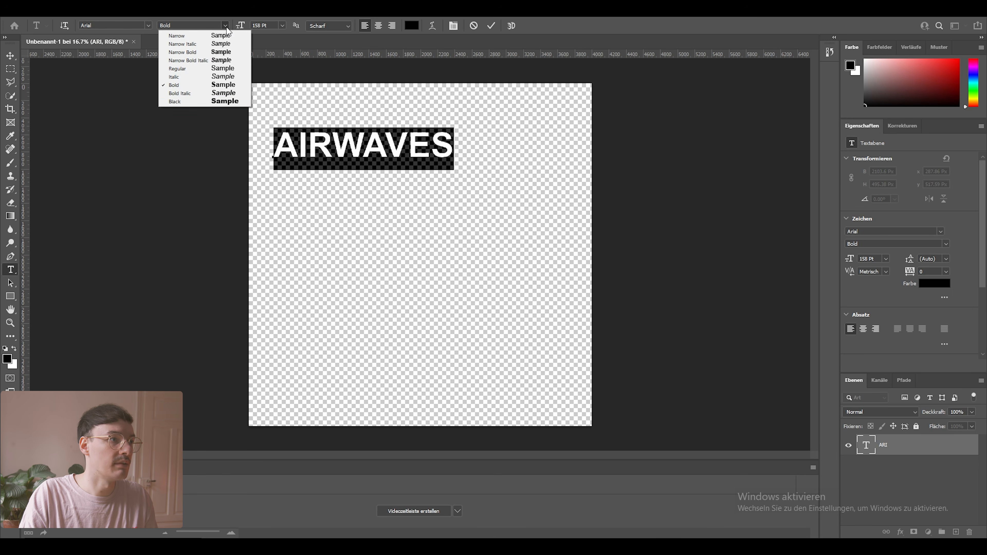
left_click(179, 102)
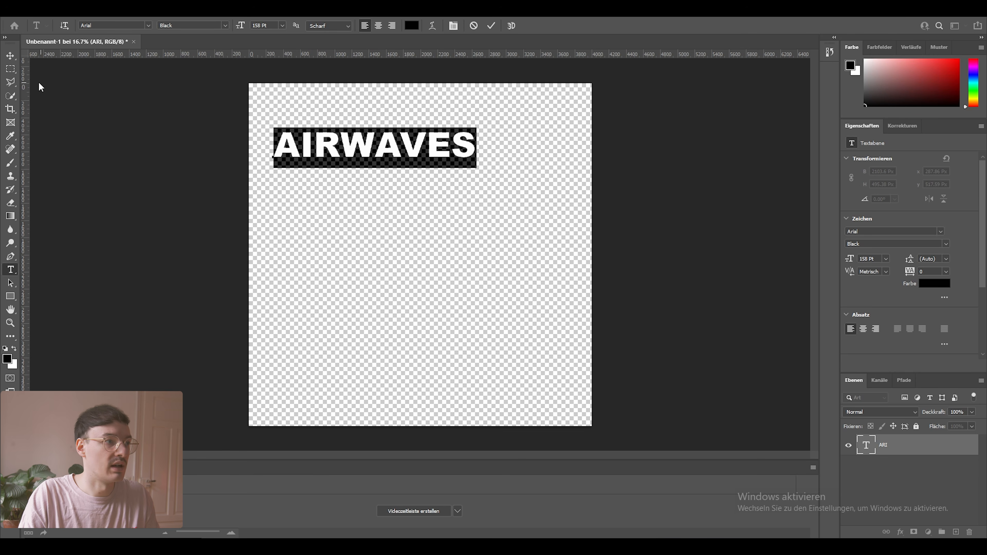
left_click(10, 56)
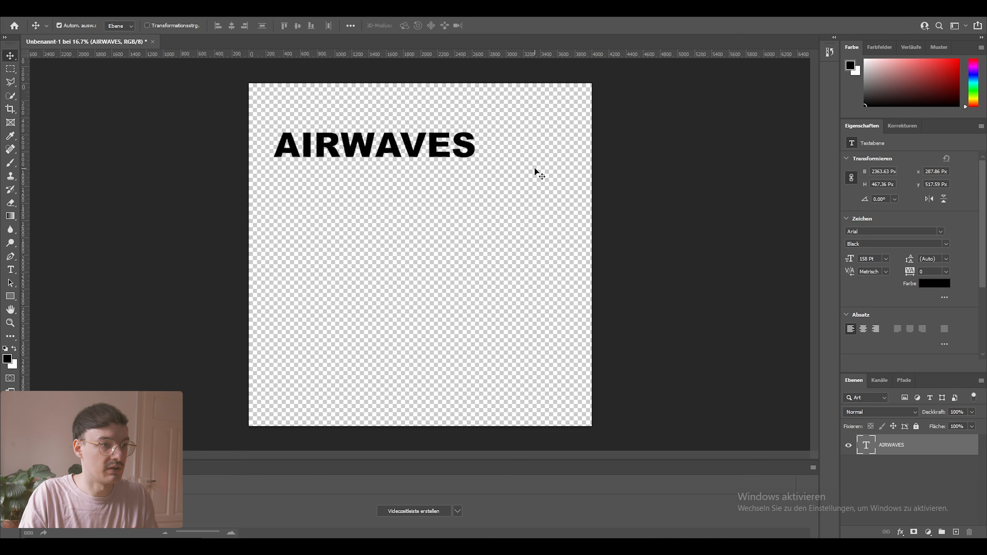
- Scale the AIRWAVES text to about 3739 px wide and place it near the canvas's upper edge
key("ctrl+t")
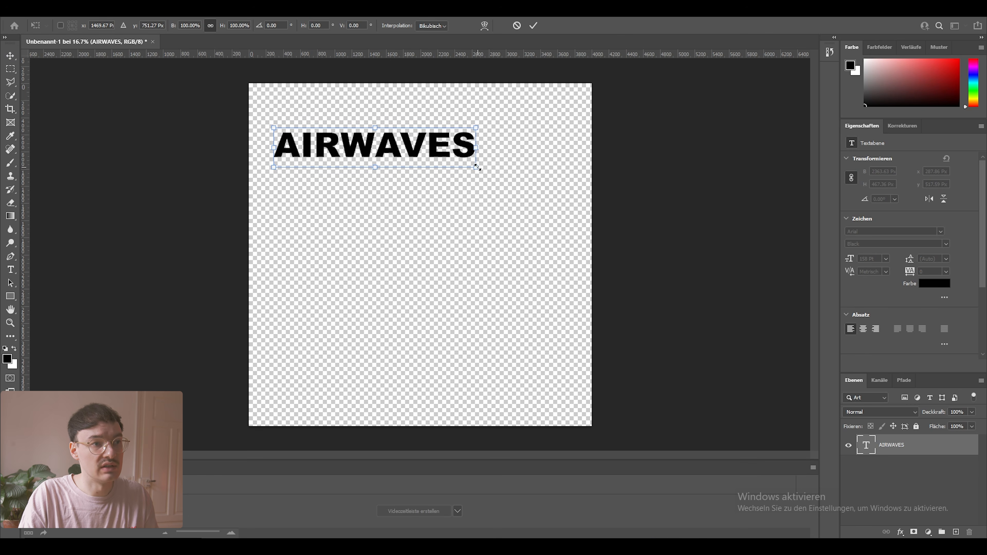
left_click_drag(478, 167, 580, 197)
left_click_drag(279, 189, 267, 157)
key("Return")
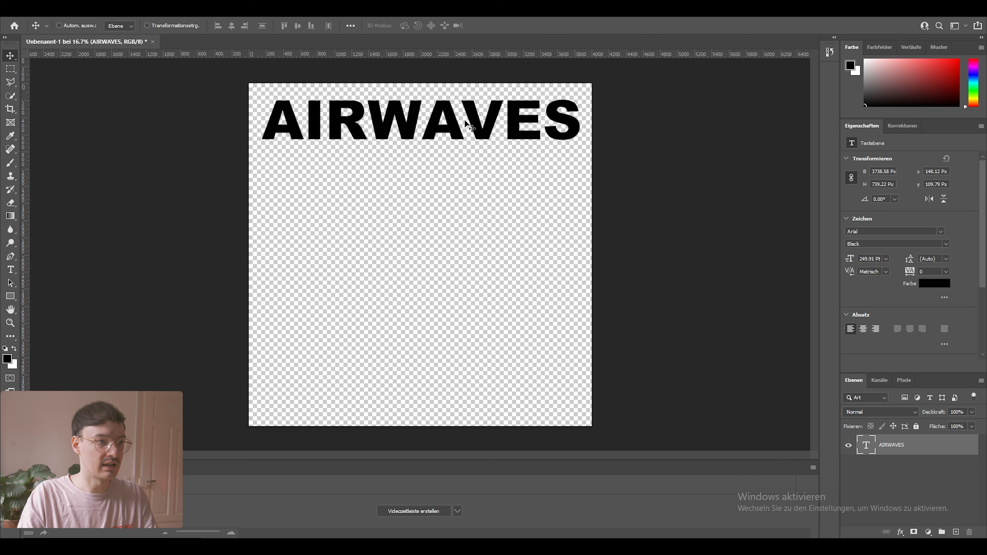
- Duplicate the AIRWAVES line downward to make six lines and distribute their vertical centres evenly
left_click_drag(491, 132, 495, 174, "alt")
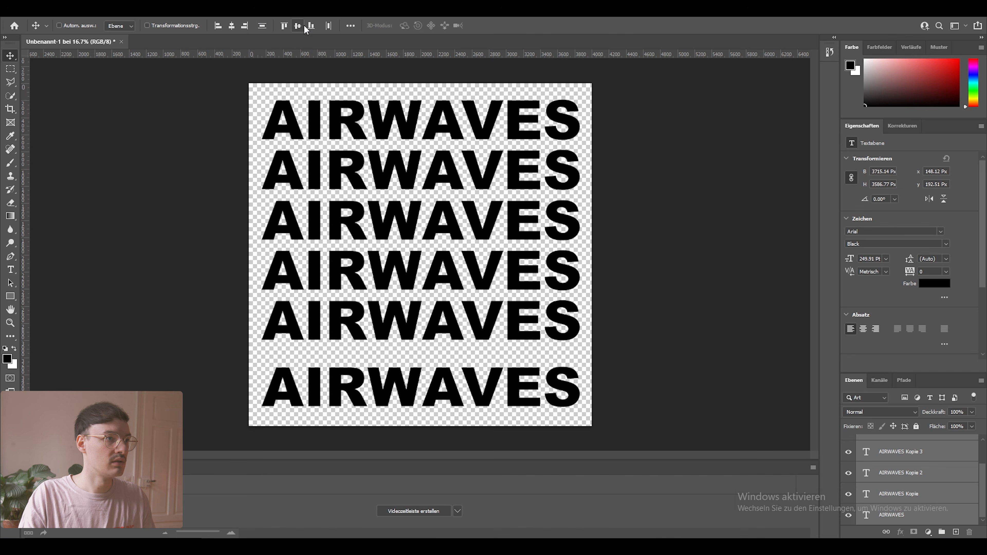
left_click(350, 26)
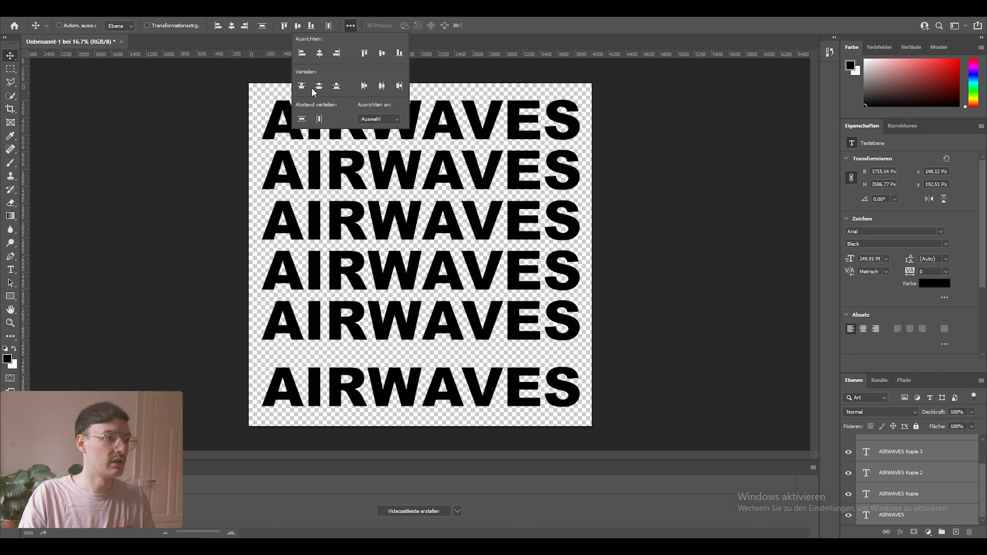
left_click(319, 86)
left_click(700, 211)
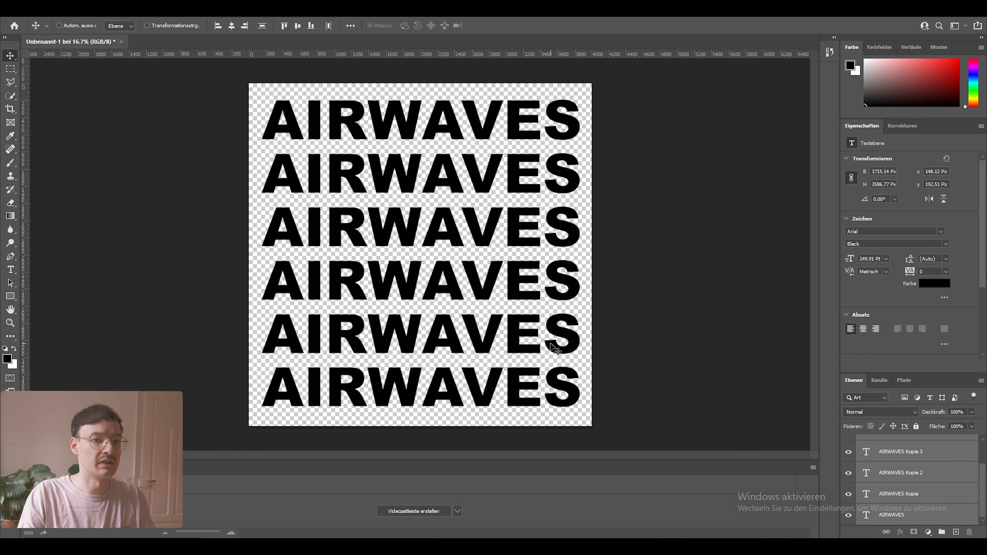
- Add a white-filled layer beneath the six text lines and merge all layers into one
left_click(956, 532)
left_click_drag(944, 453, 896, 521)
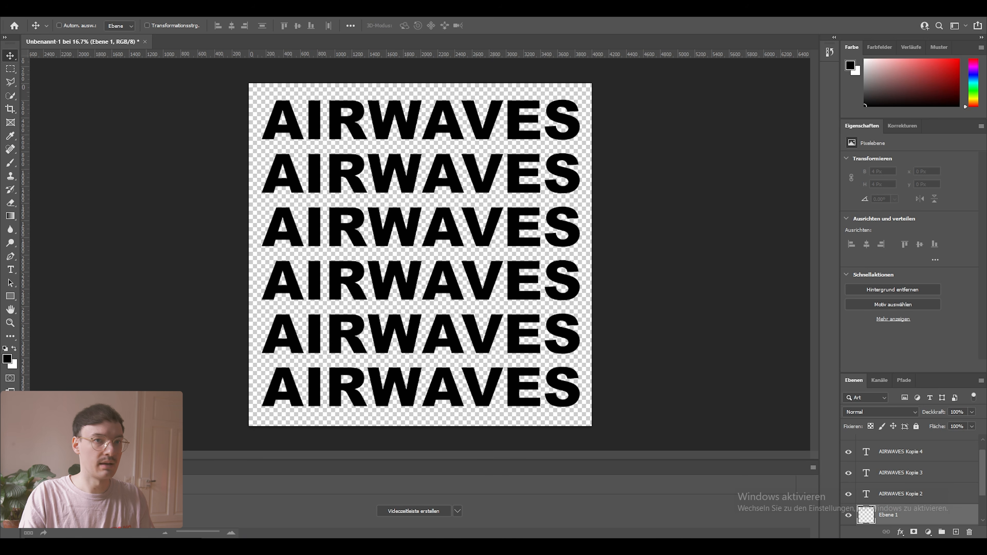
key("x")
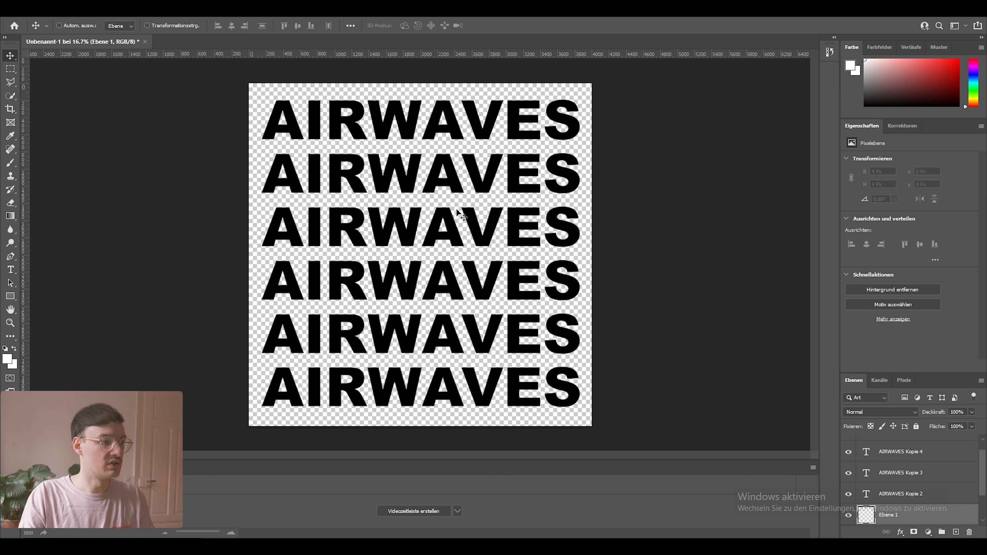
key("ctrl+BackSpace")
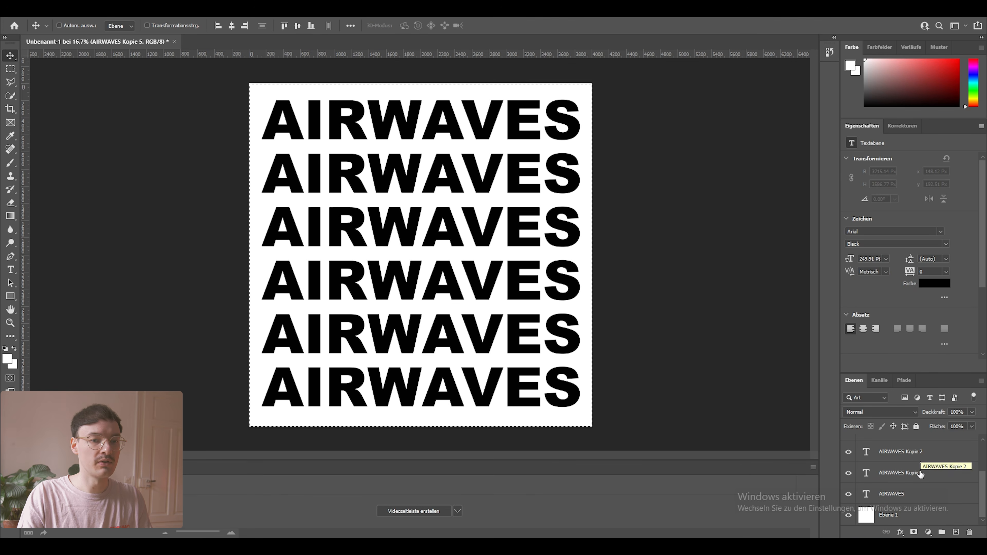
left_click(900, 519, "shift")
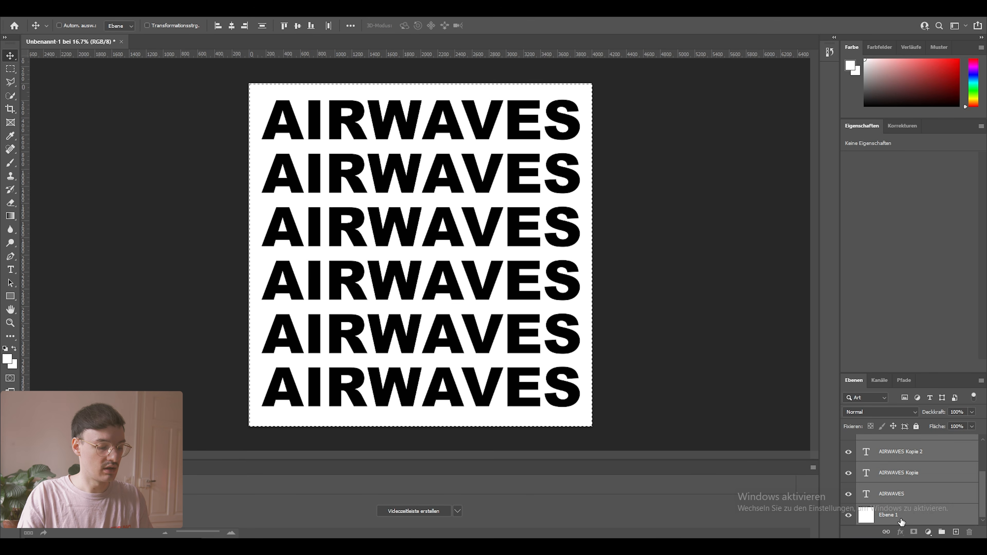
key("ctrl+e")
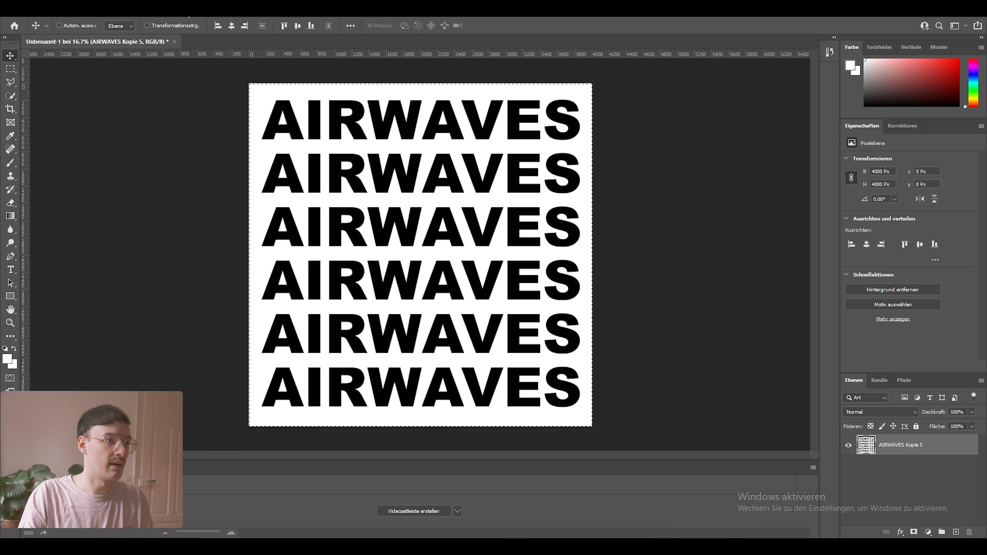
- Apply a Gaussian Blur with a radius of 8.4 pixels to the merged layer
left_click(172, 13)
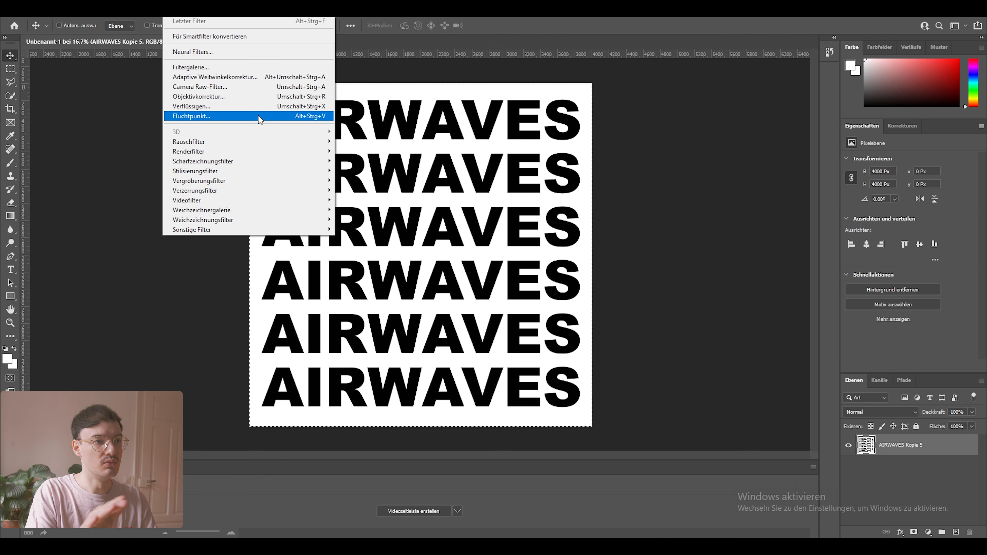
mouse_move(277, 223)
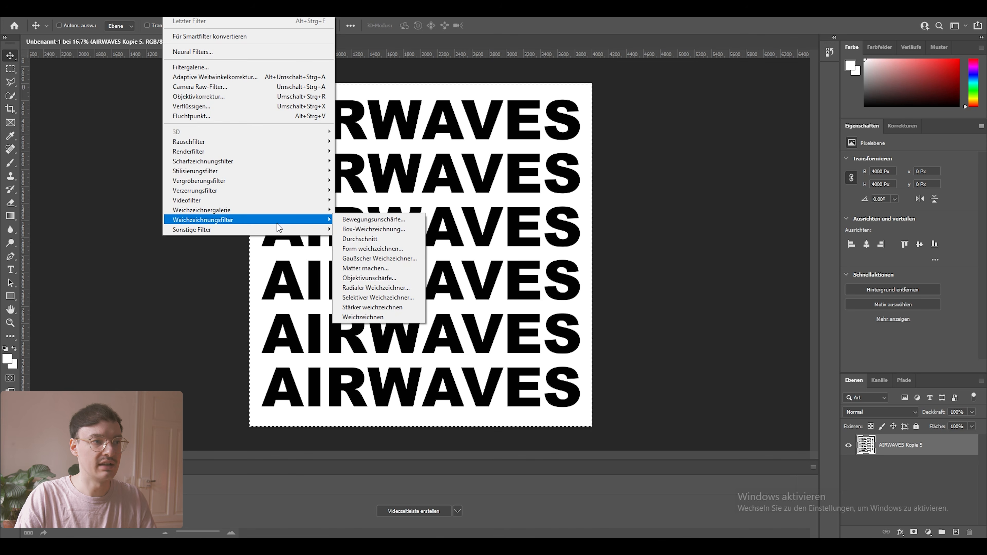
left_click(373, 258)
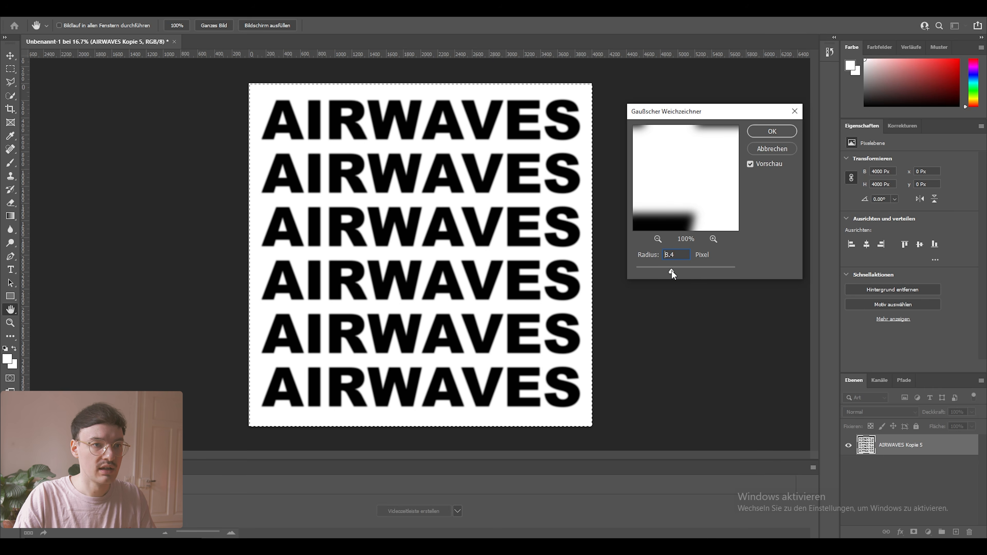
left_click(768, 132)
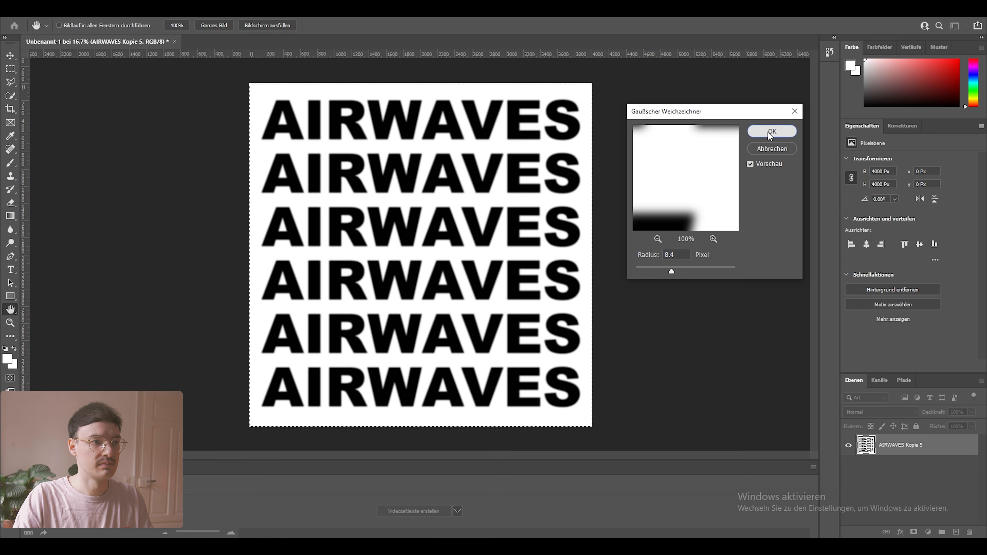
- Save the blurred artwork as a renamed JPEG in the 02-Kinetic-Typo folder
key("v")
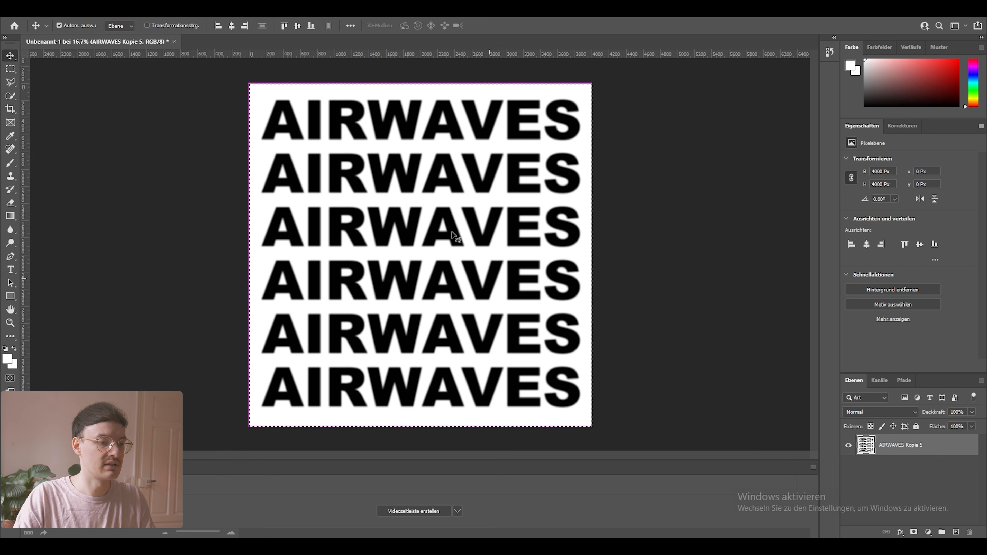
key("ctrl+shift+s")
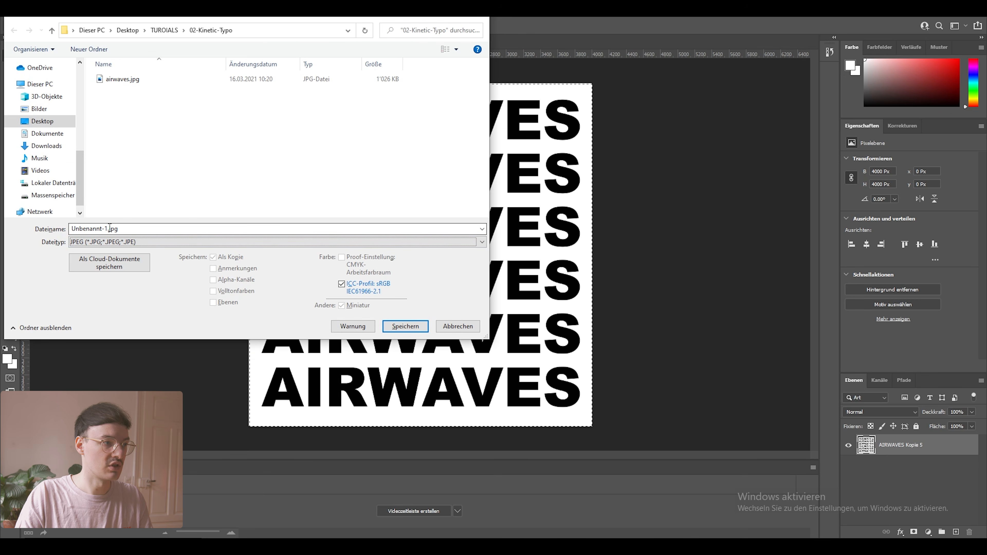
double_click(109, 229)
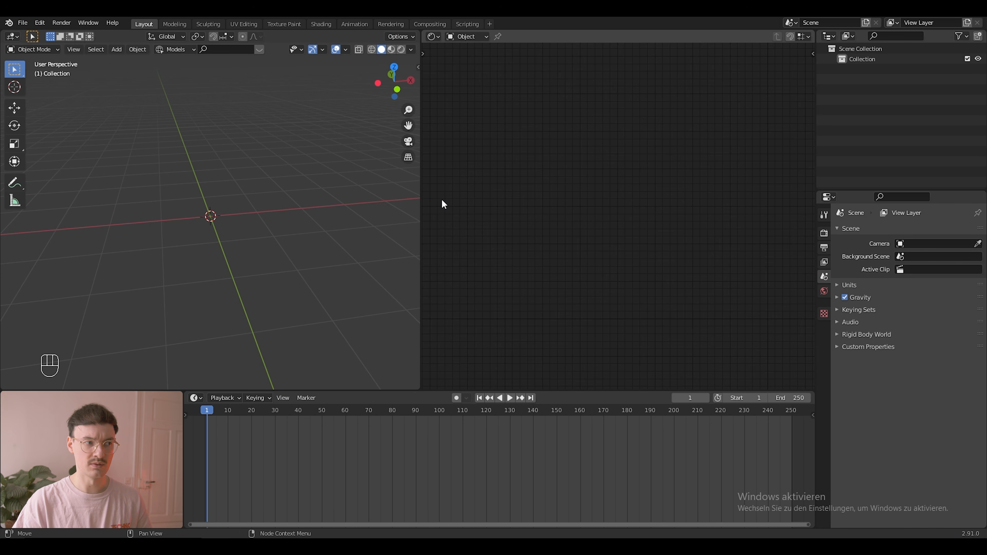
- Switch to Blender and add a mesh plane at the scene's origin
left_click(249, 232)
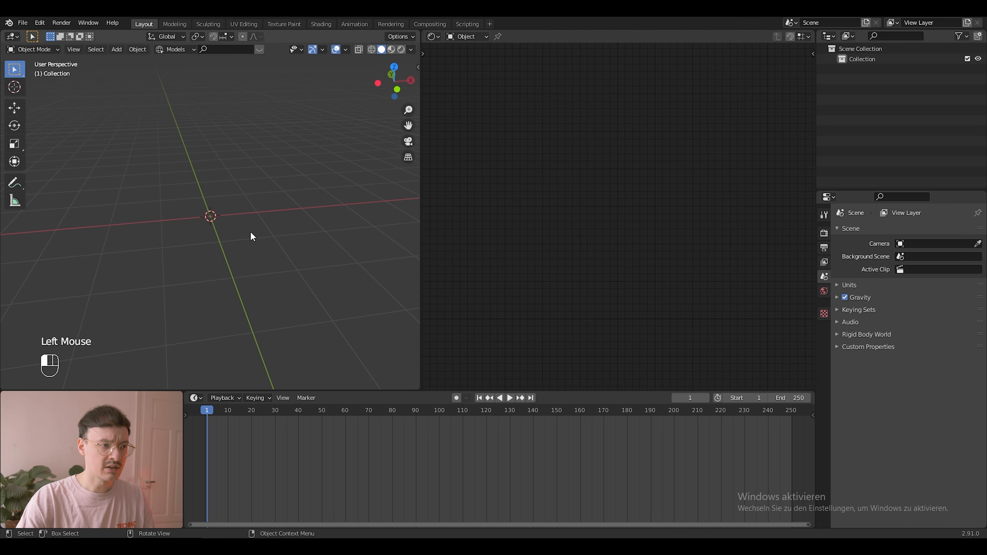
key("shift+a")
mouse_move(252, 236)
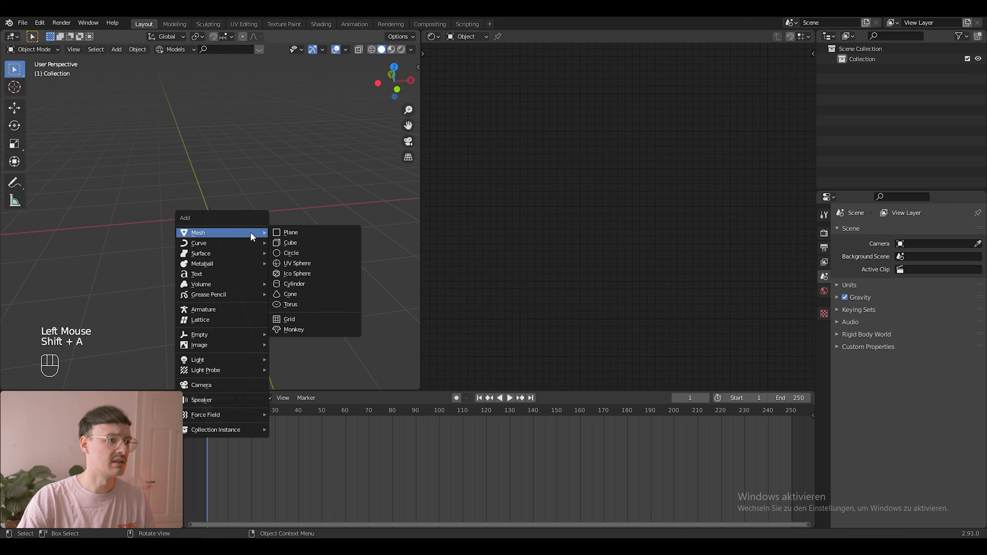
left_click(294, 235)
- Subdivide the whole plane twice in Edit Mode with 10 cuts each time, and deselect its vertices
key("Tab")
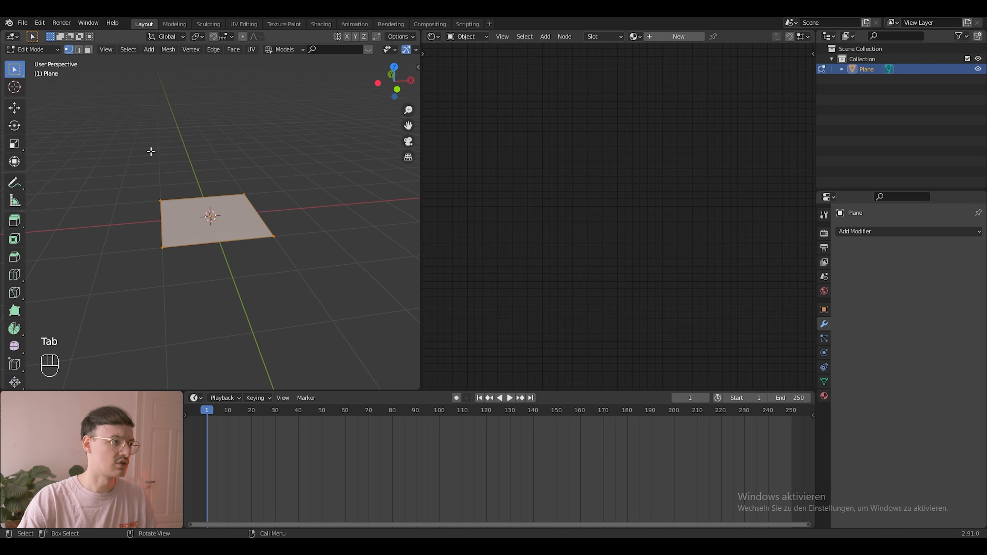
right_click(199, 202)
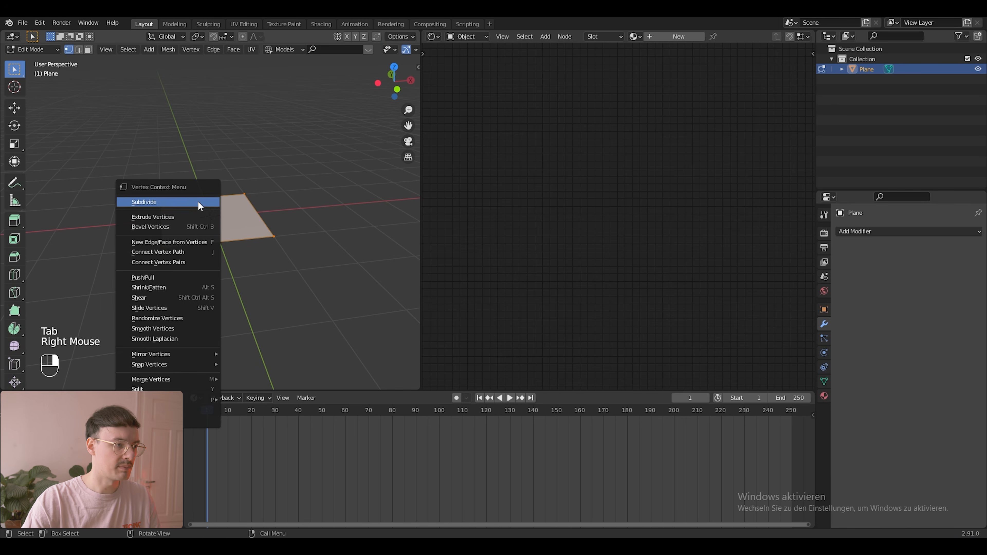
left_click(197, 202)
left_click_drag(130, 309, 163, 311)
right_click(220, 227)
left_click(183, 230)
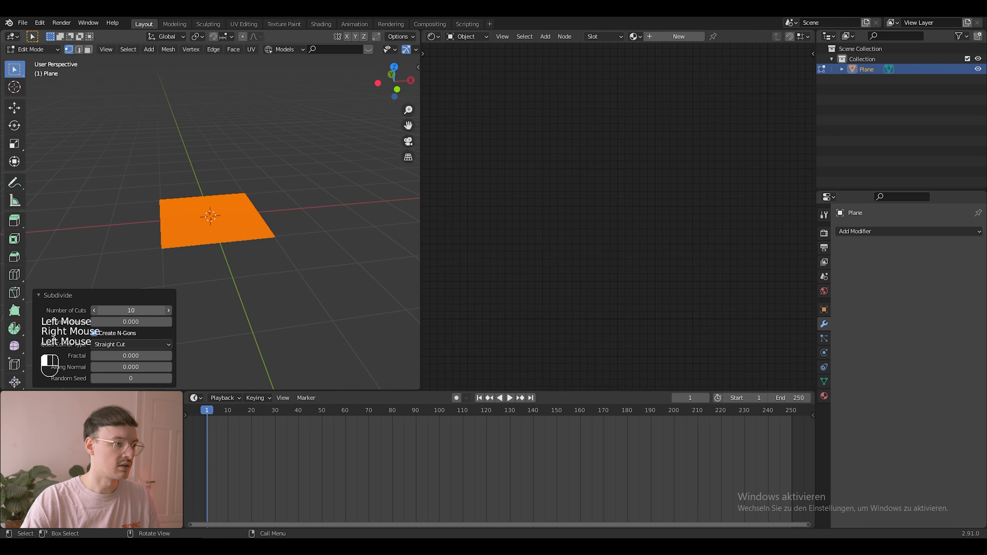
scroll(233, 286, "up", 3)
scroll(233, 280, "down", 2)
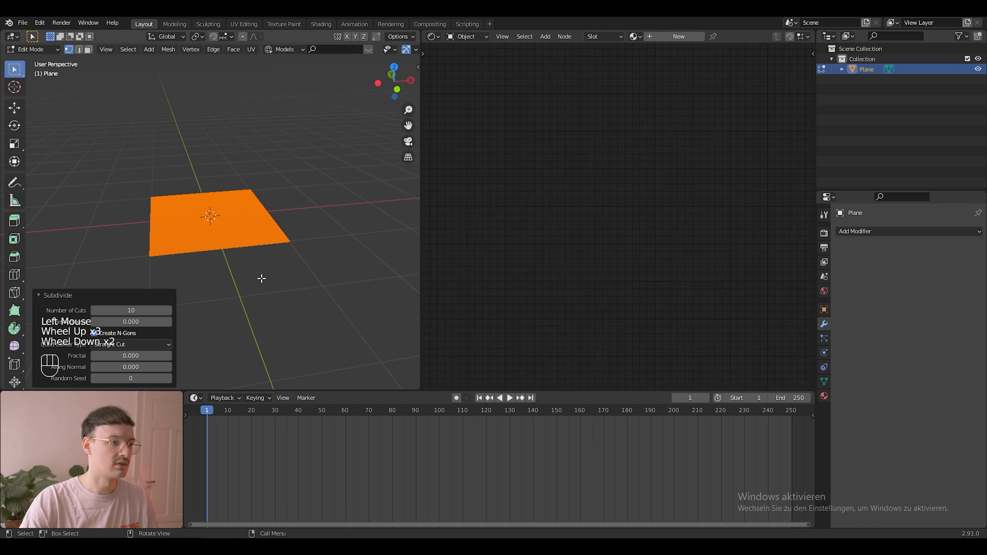
middle_click_drag(276, 275, 216, 282)
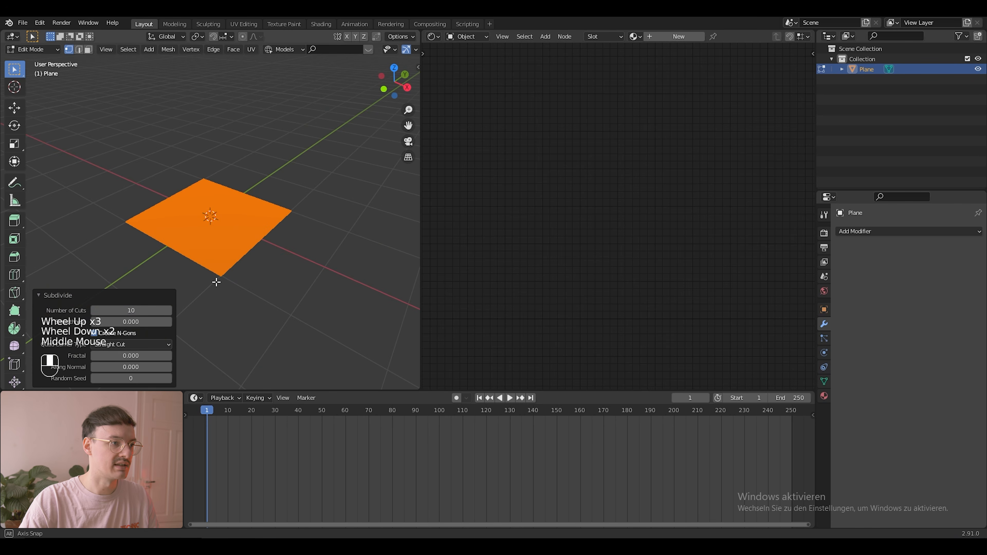
key("Escape")
left_click(252, 285)
left_click(237, 254)
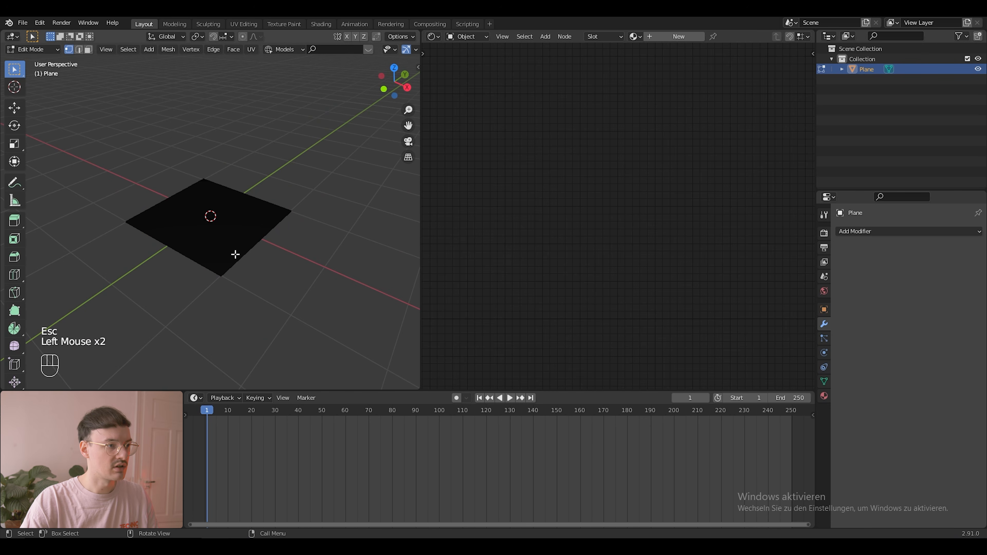
- Return to Object Mode and scale the plane up uniformly by about 1.9
key("Tab")
key("s")
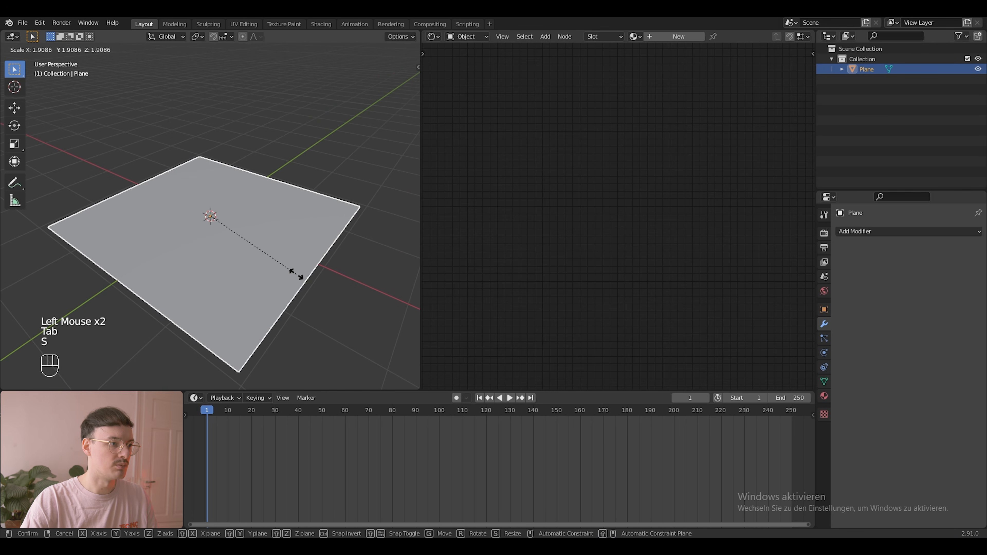
left_click(301, 276)
middle_click_drag(235, 271, 317, 264)
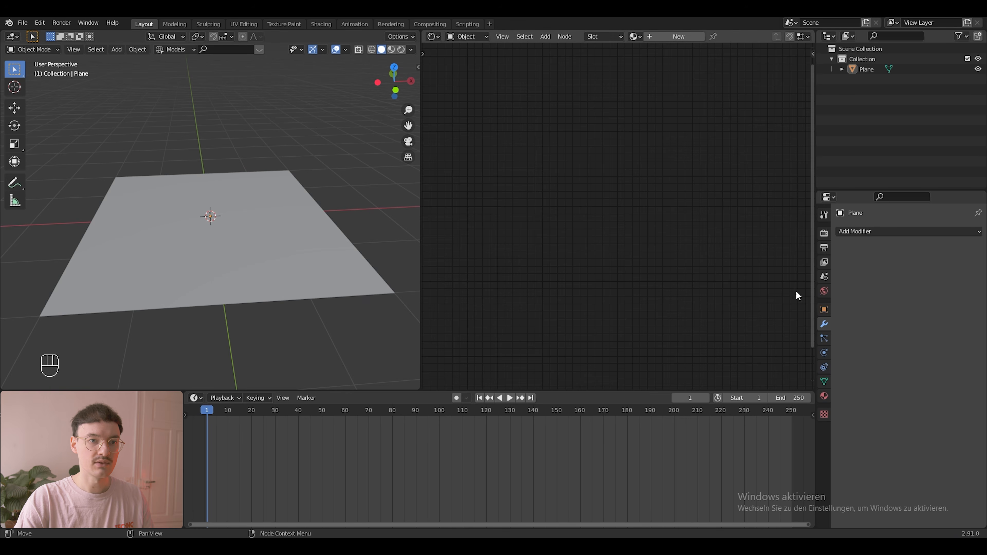
- Add a Subdivision Surface modifier to the plane and reselect the plane
left_click(893, 233)
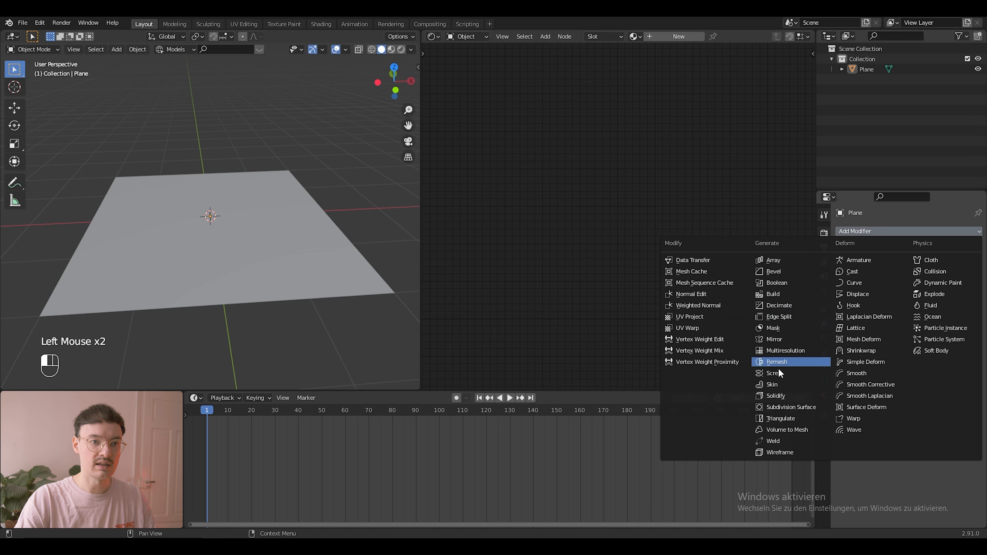
left_click(781, 409)
left_click(247, 259)
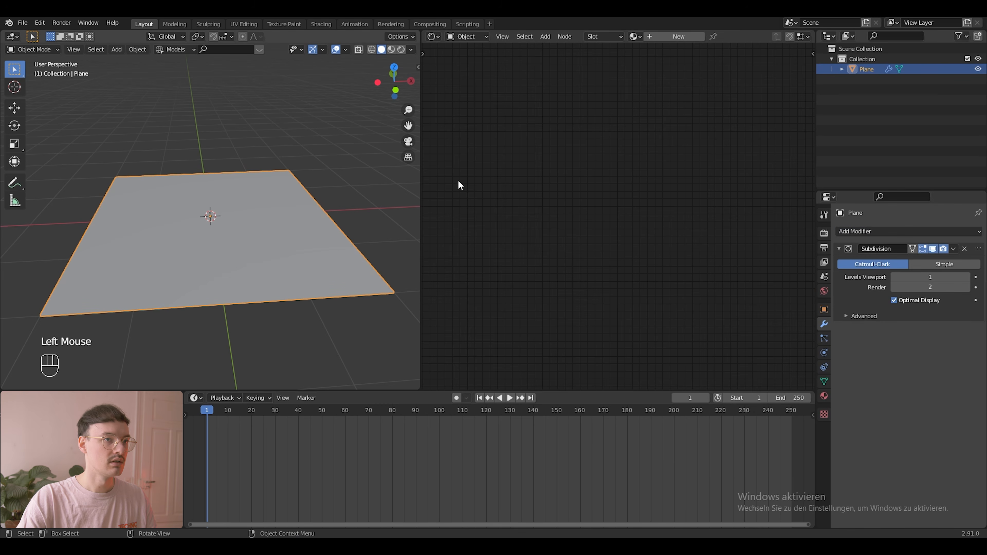
- Create a new material for the plane and load airwaves.jpg from the 02-Kinetic-Typo folder into an Image Texture node
left_click(684, 35)
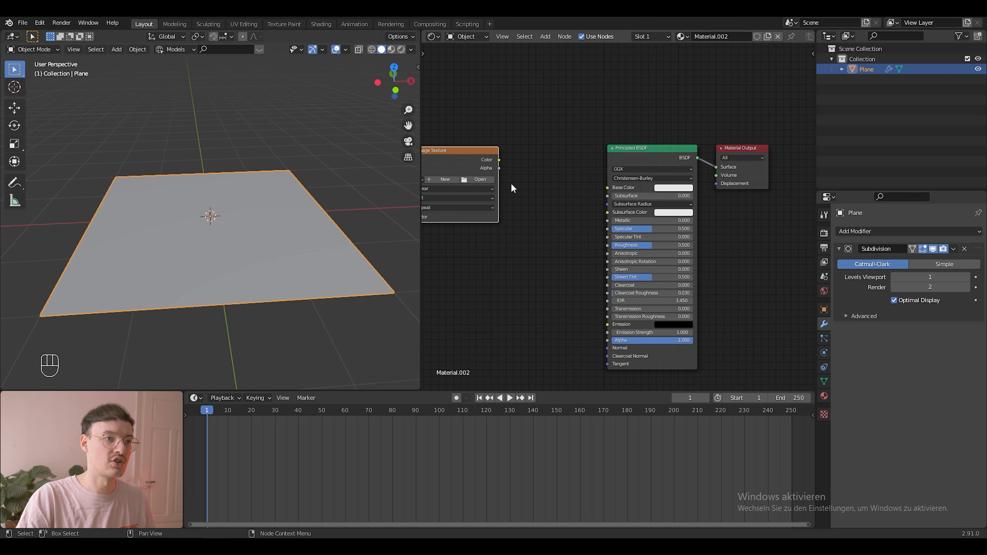
middle_click_drag(513, 189, 560, 172)
left_click(571, 188)
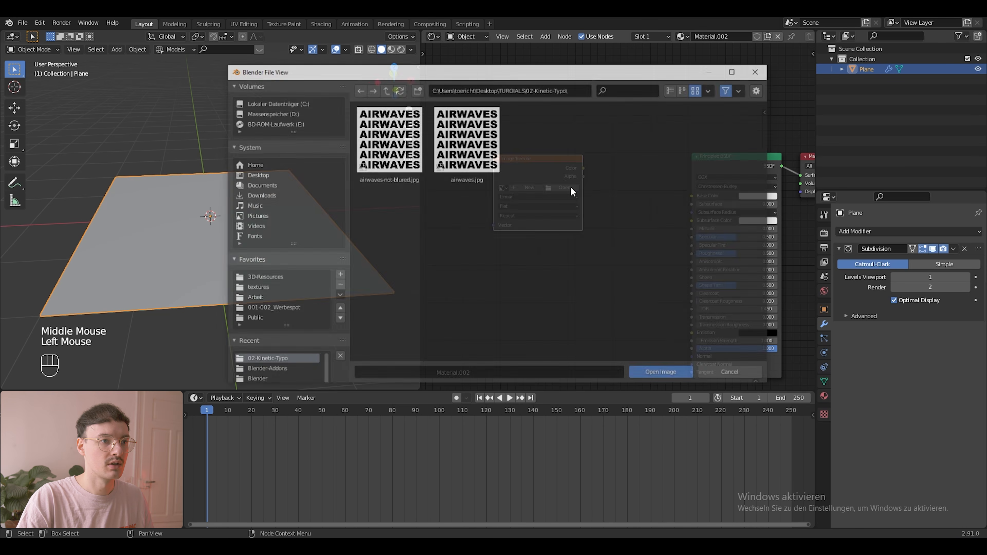
left_click(480, 158)
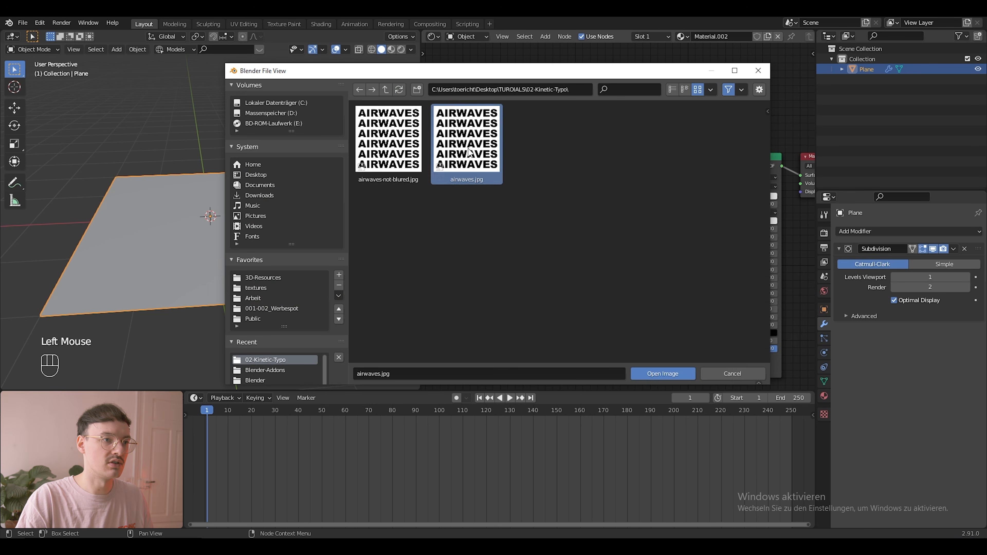
left_click(673, 374)
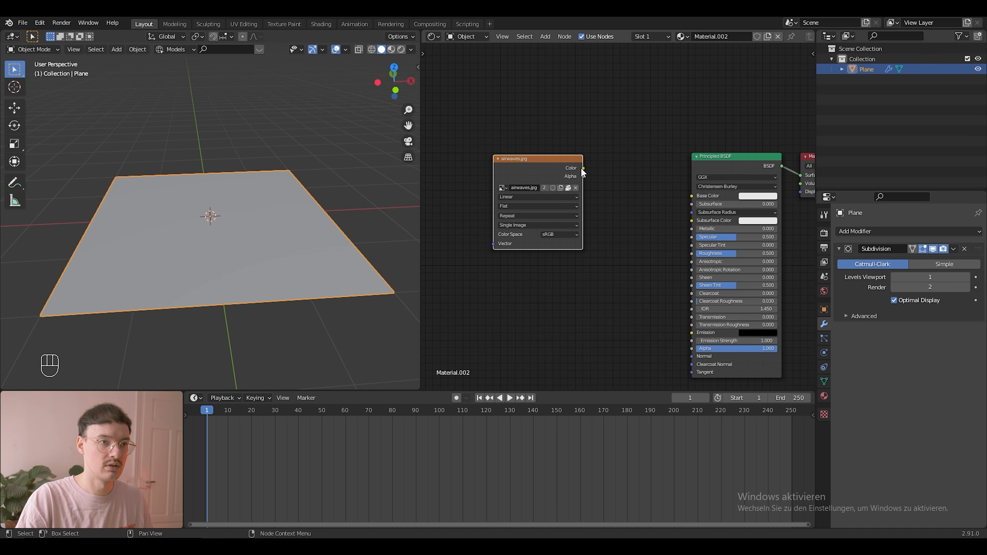
- Connect the image texture's Color to the Principled BSDF's Base Color and show the plane in Material Preview shading
left_click_drag(583, 169, 689, 195)
scroll(625, 219, "down", 1)
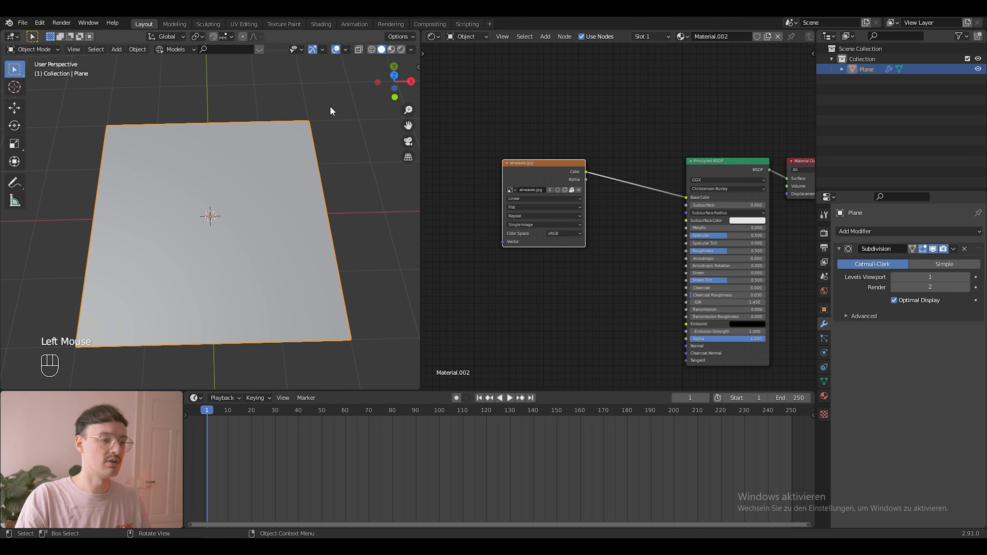
left_click(391, 50)
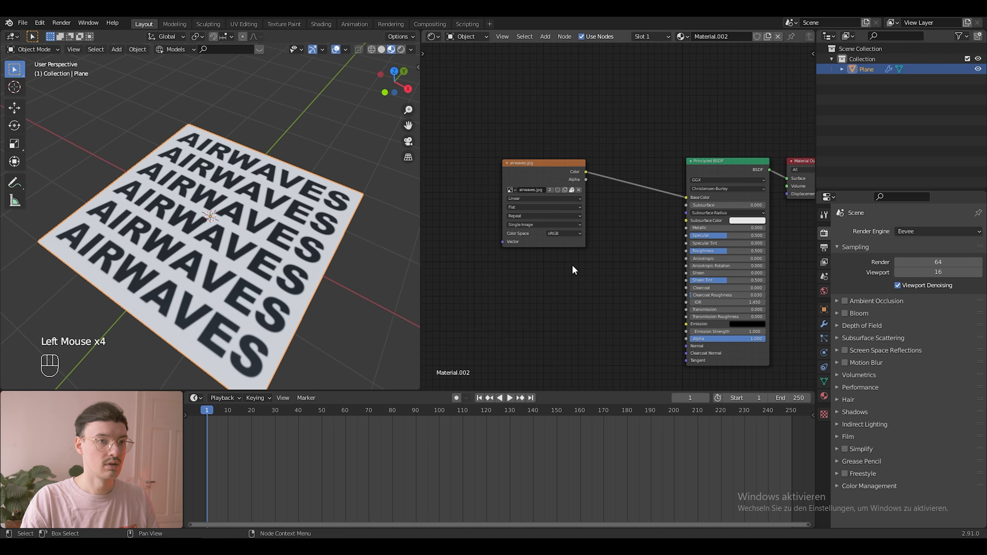
- Add linked Texture Coordinate and Mapping nodes in front of the airwaves.jpg image texture with Node Wrangler
scroll(573, 266, "down", 2)
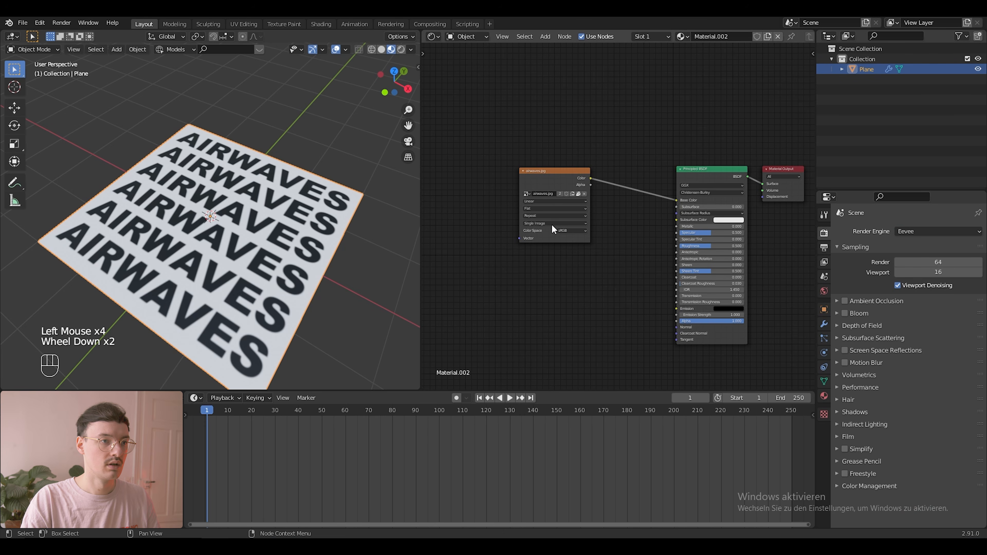
middle_click_drag(562, 165, 703, 196)
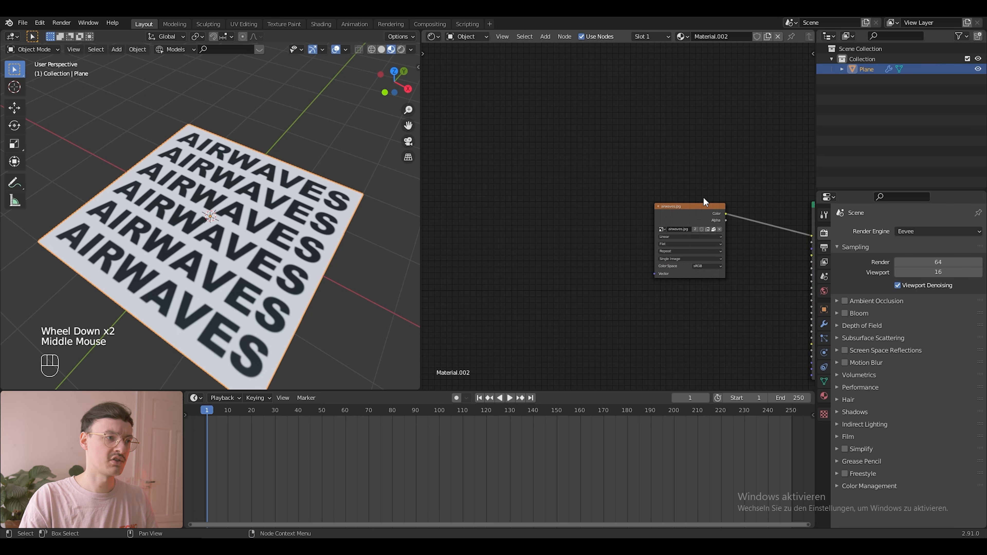
left_click(695, 205)
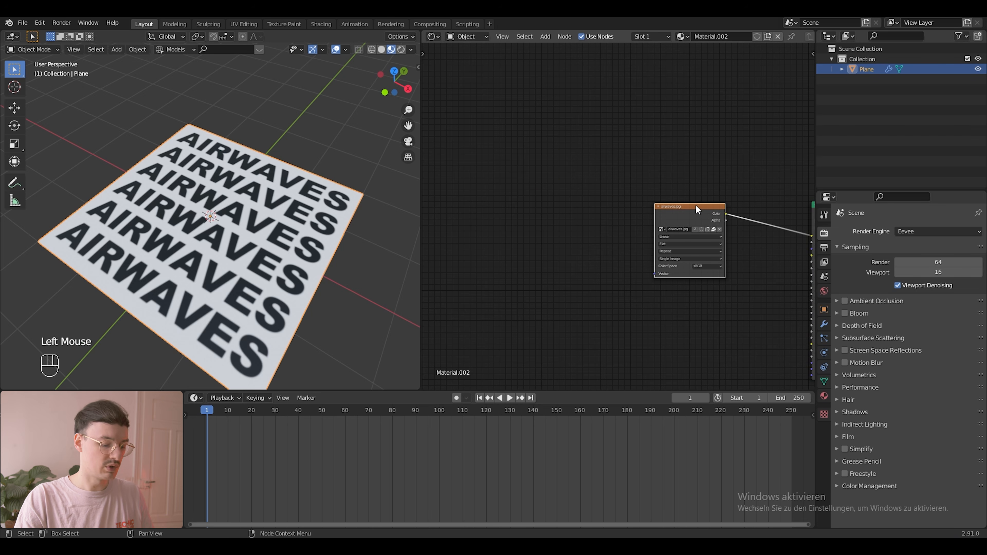
key("ctrl+z")
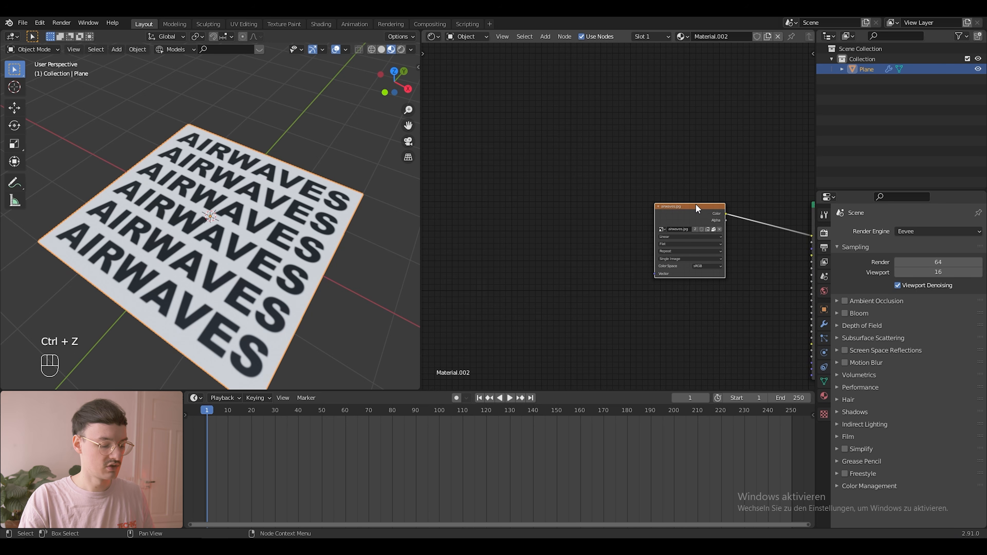
key("ctrl+t")
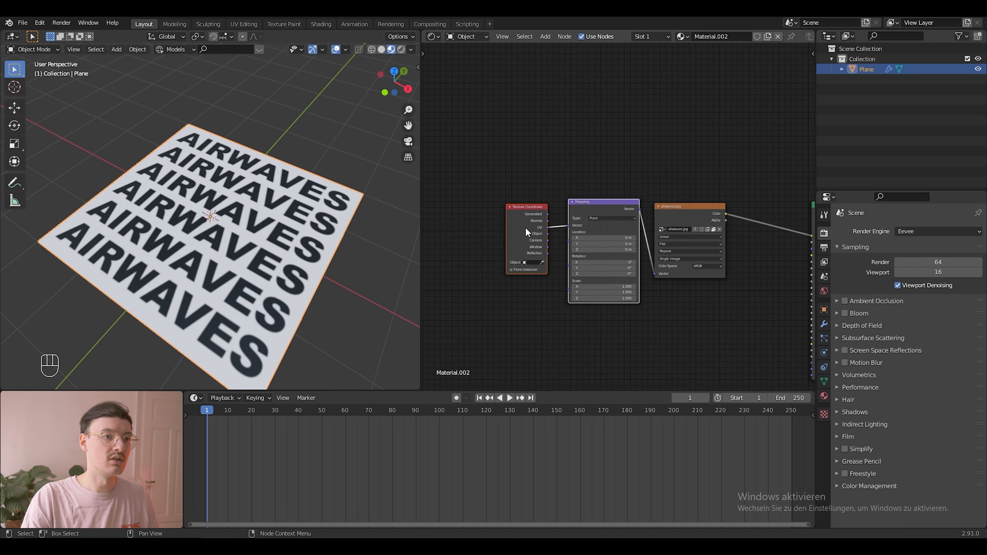
- Check in the add-on preferences that Node Wrangler is enabled, and close the preferences
left_click(44, 24)
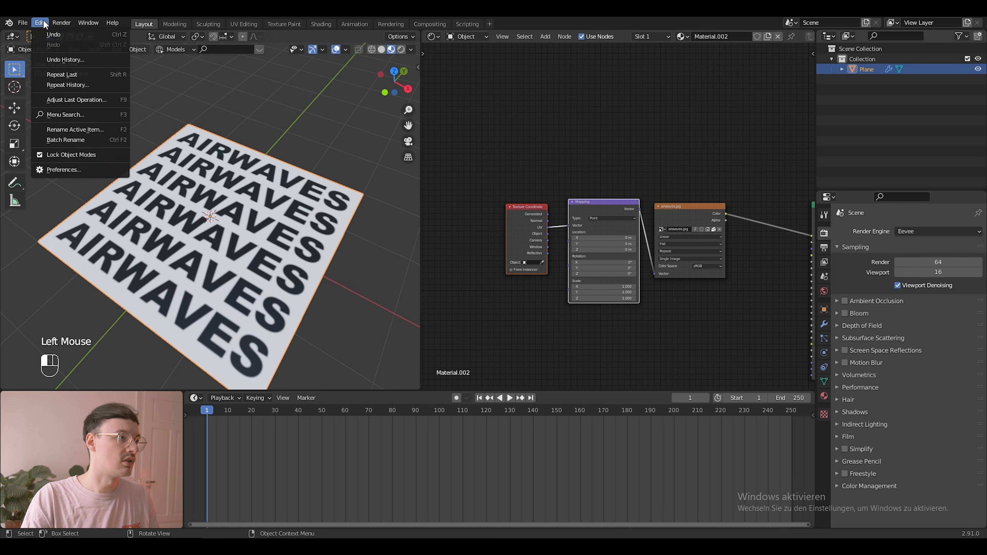
left_click(79, 170)
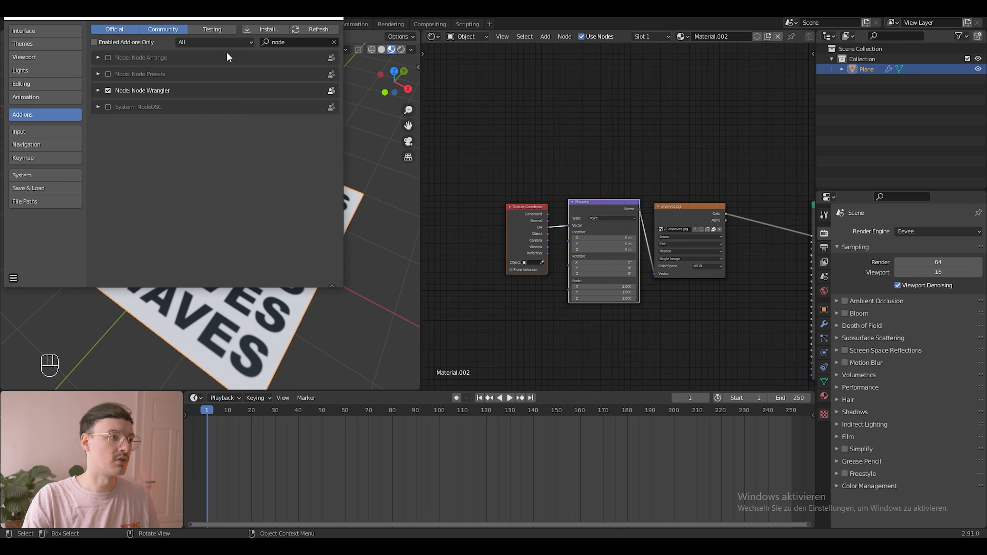
left_click(337, 17)
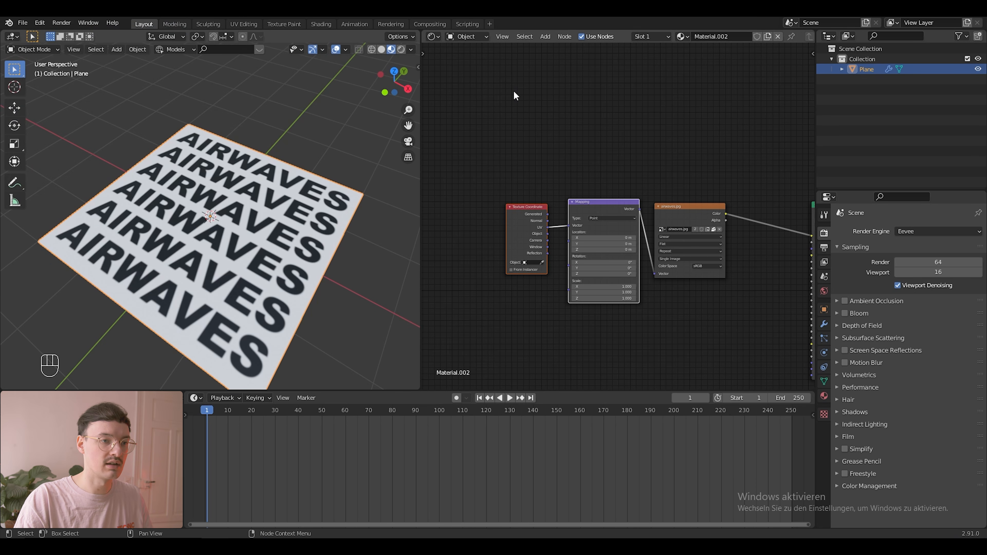
- Set the Mapping node's X and Y scale to 3 to repeat the text image across the plane
scroll(548, 244, "up", 3)
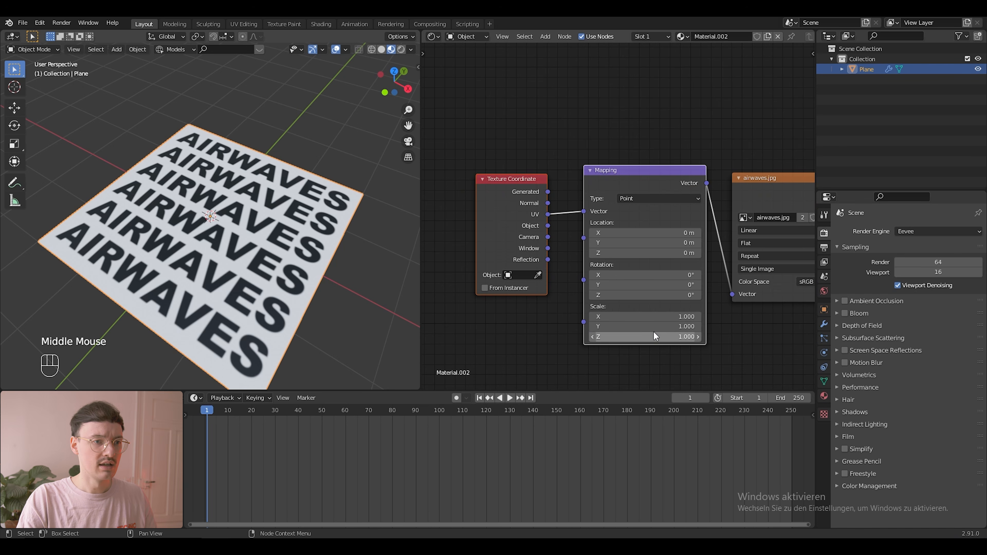
left_click(671, 317)
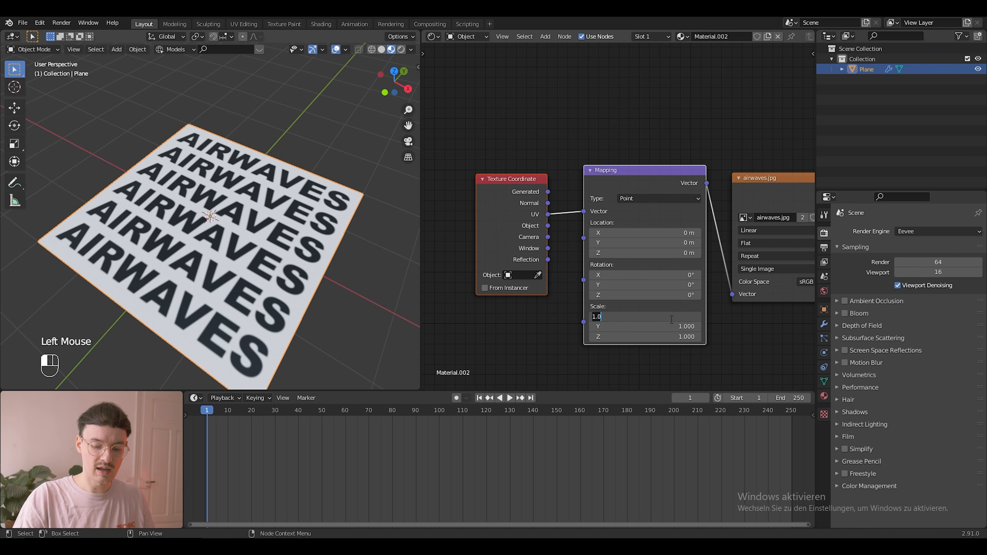
type("3")
key("Tab")
type("3")
key("Return")
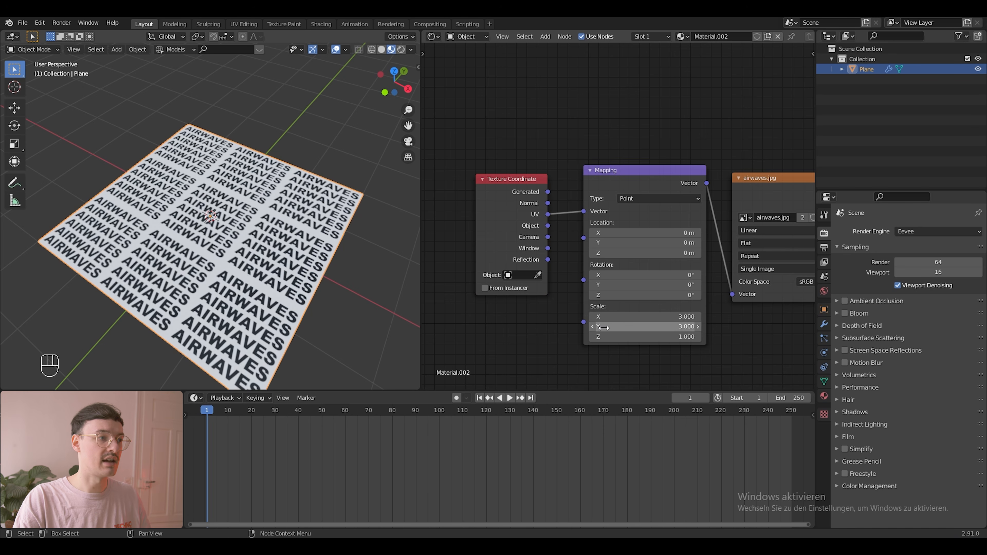
- Move the texture coordinate, mapping and image nodes away from the Principled BSDF to make room between them
scroll(313, 278, "down", 2)
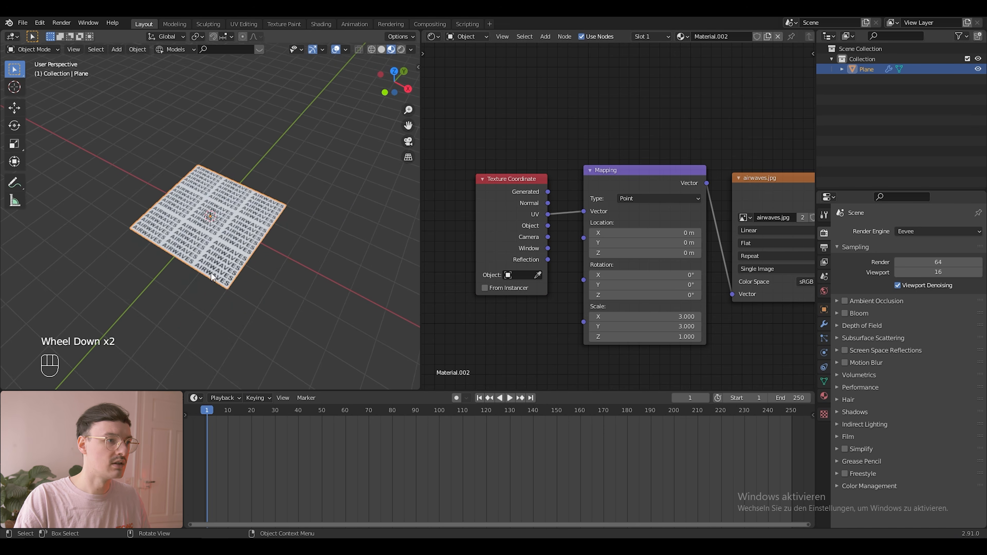
scroll(622, 242, "down", 5)
left_click_drag(671, 157, 573, 248)
left_click_drag(662, 210, 546, 205)
left_click(634, 227)
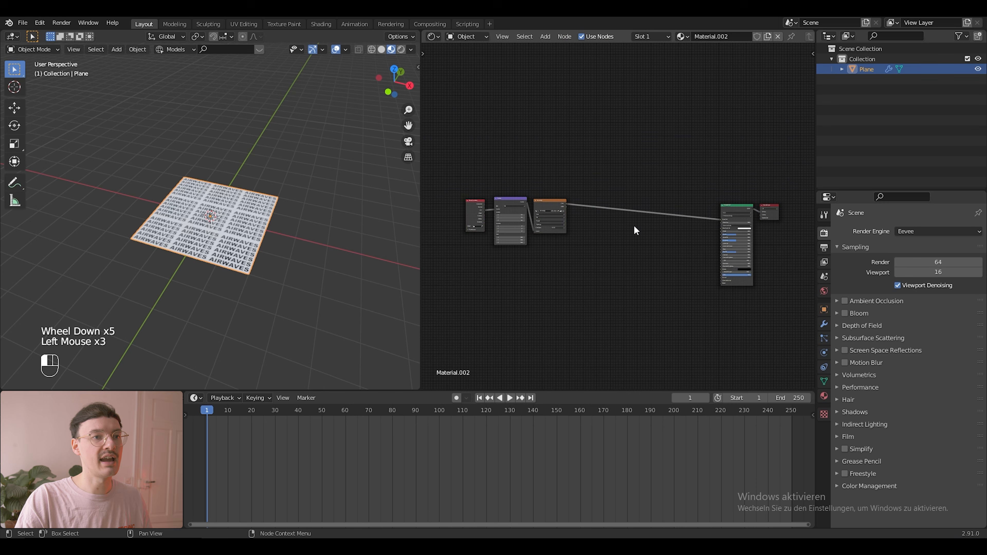
- Add a Displacement node below the link between the image texture and the Principled BSDF
key("shift+a")
type("dis")
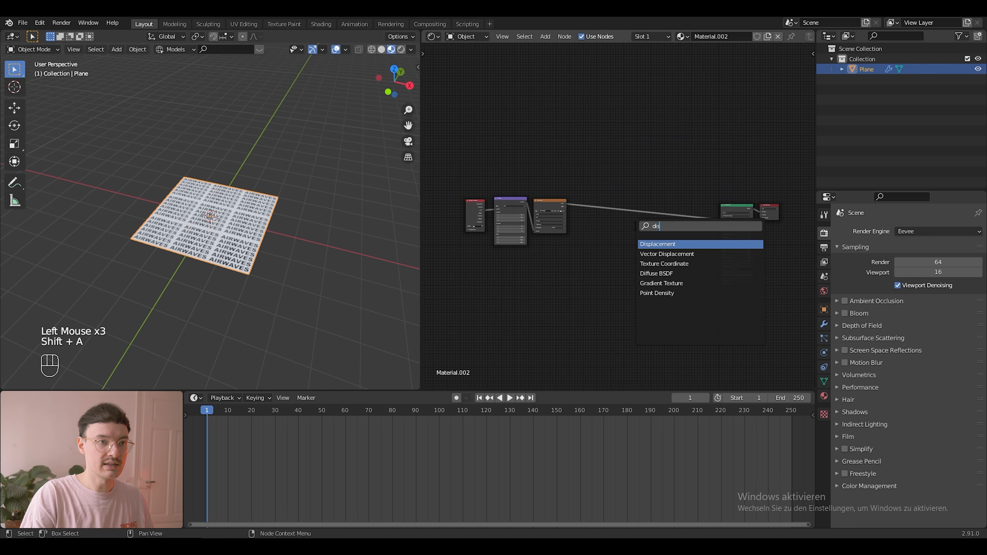
key("Return")
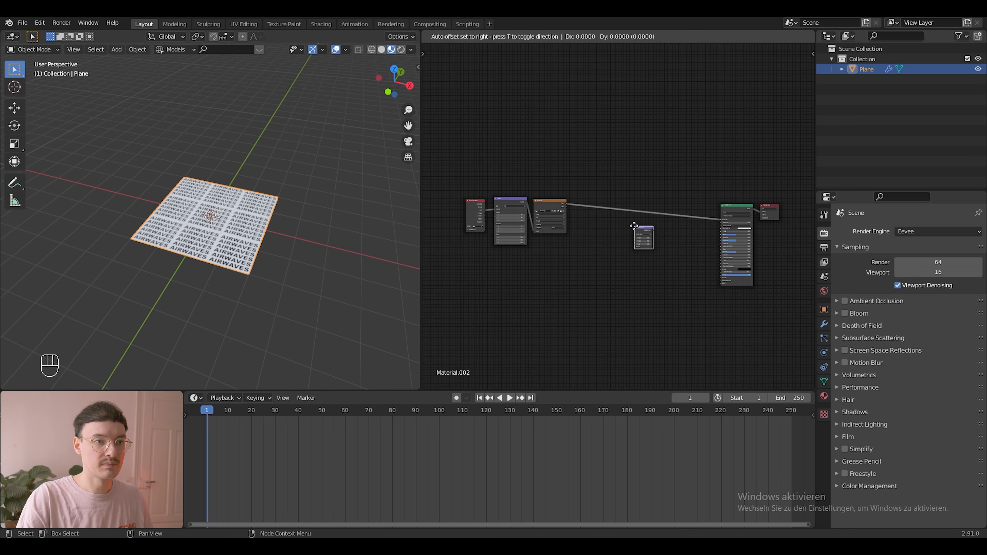
left_click(639, 230)
- Connect the image texture's Color to the Displacement node's Height, and its output to the Material Output's Displacement
scroll(554, 197, "up", 3)
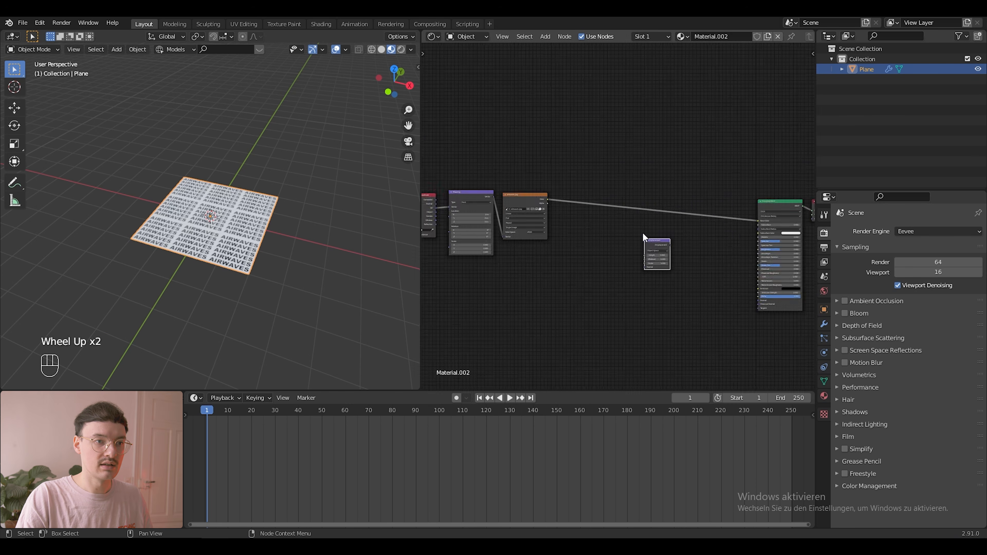
left_click(541, 201)
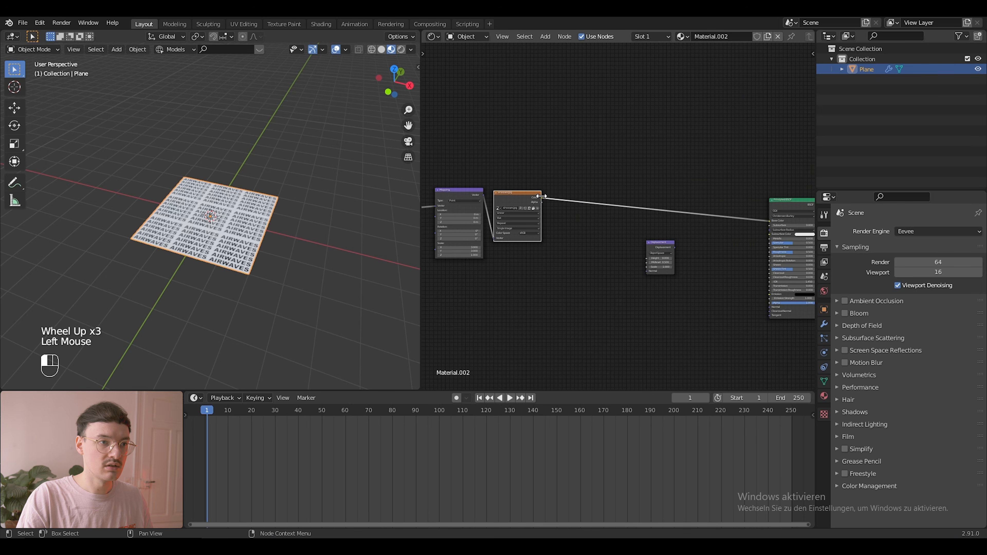
scroll(499, 180, "up", 2)
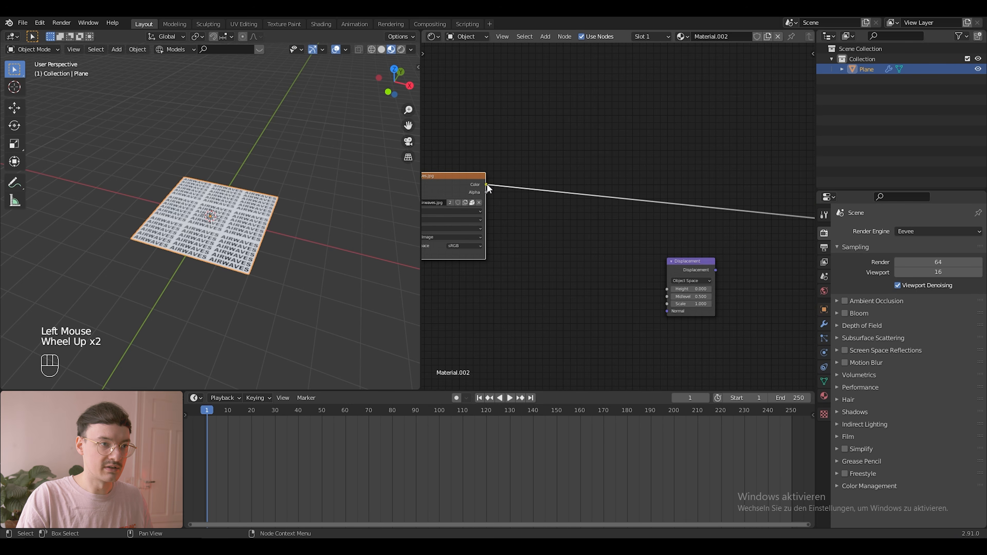
left_click_drag(486, 185, 667, 289)
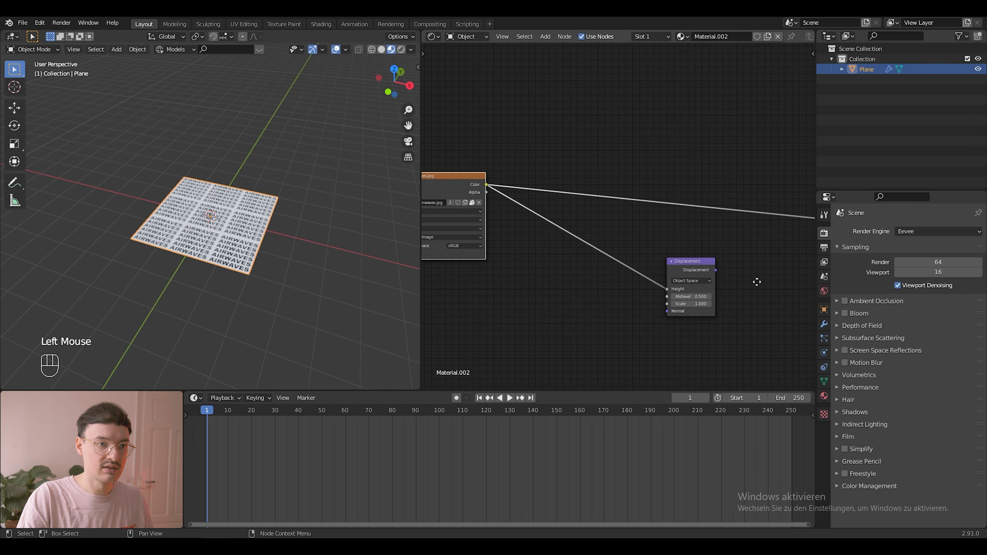
middle_click_drag(757, 282, 518, 289)
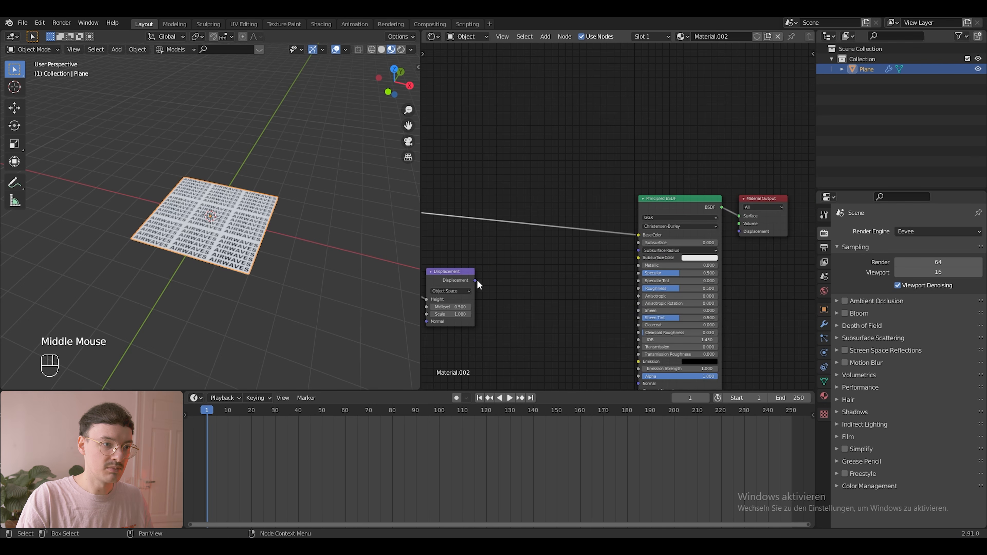
left_click_drag(476, 280, 739, 232)
- Show the viewport in Rendered shading and set the render engine to Cycles
middle_click_drag(541, 272, 574, 270)
scroll(252, 271, "up", 3)
middle_click_drag(252, 271, 348, 172)
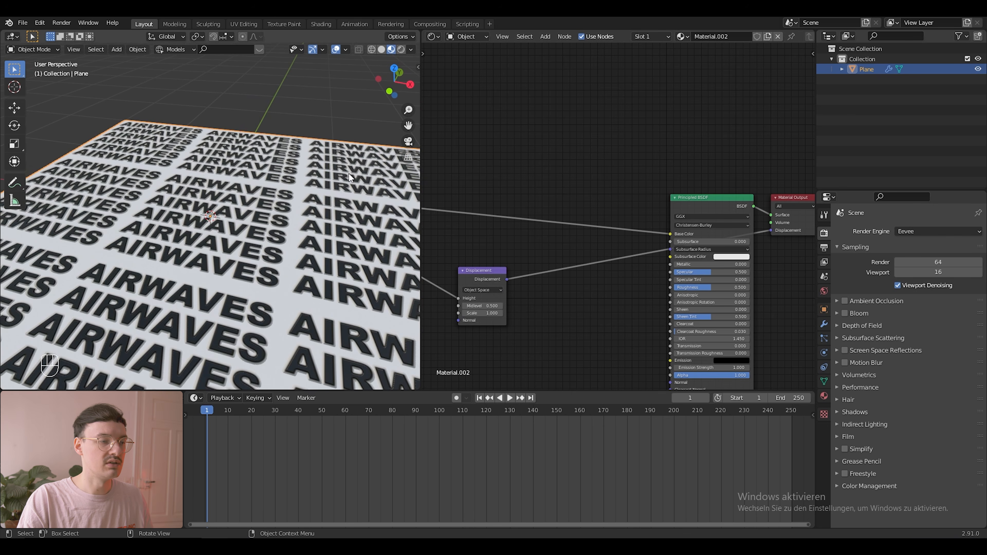
left_click(401, 49)
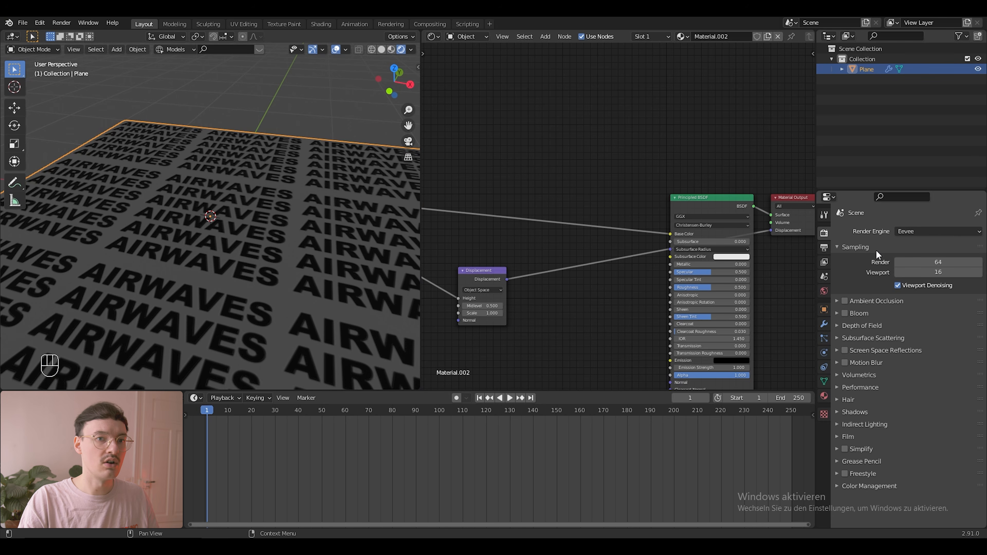
left_click(947, 232)
left_click(932, 266)
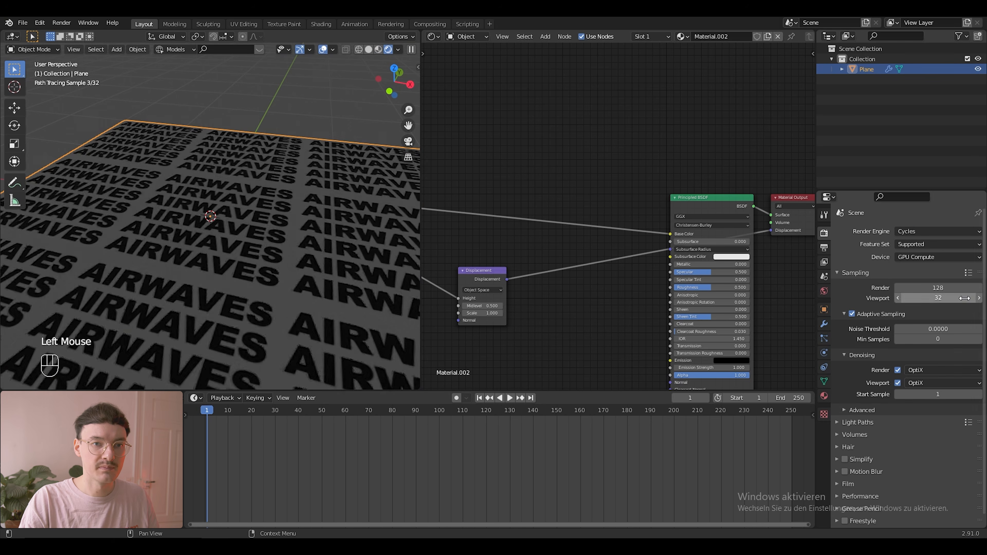
- Set the displacement method in the plane's material settings to Displacement and Bump
scroll(311, 321, "down", 3)
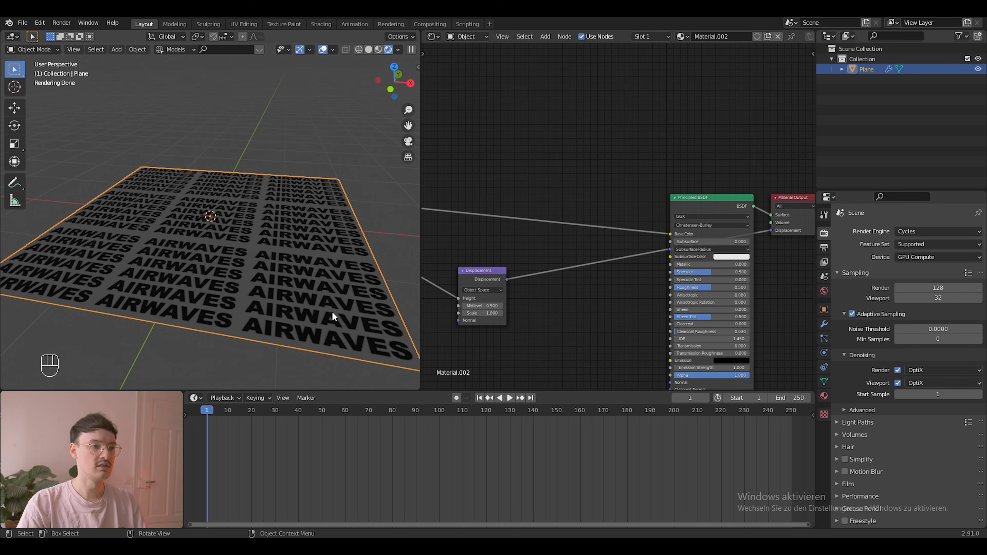
left_click(824, 396)
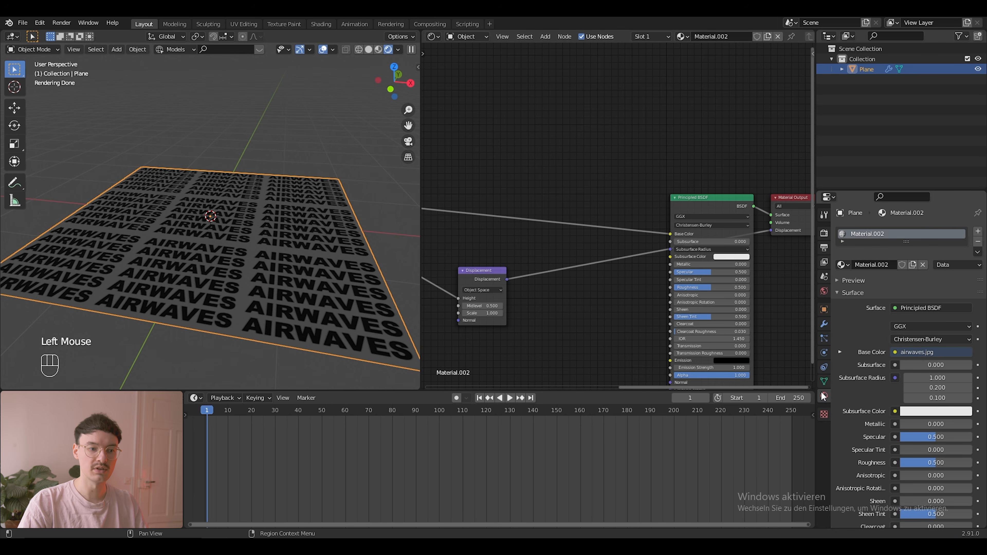
scroll(862, 427, "down", 4)
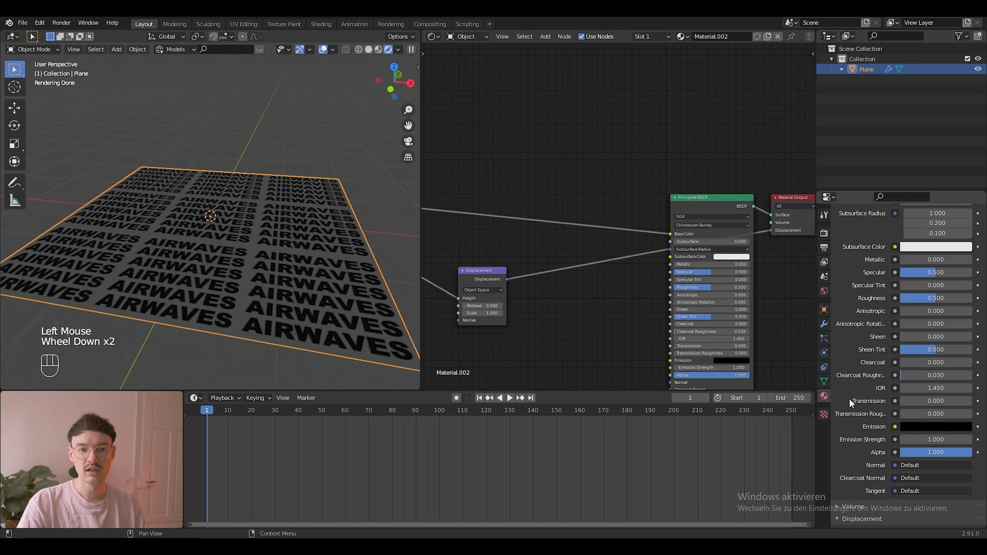
scroll(856, 418, "down", 2)
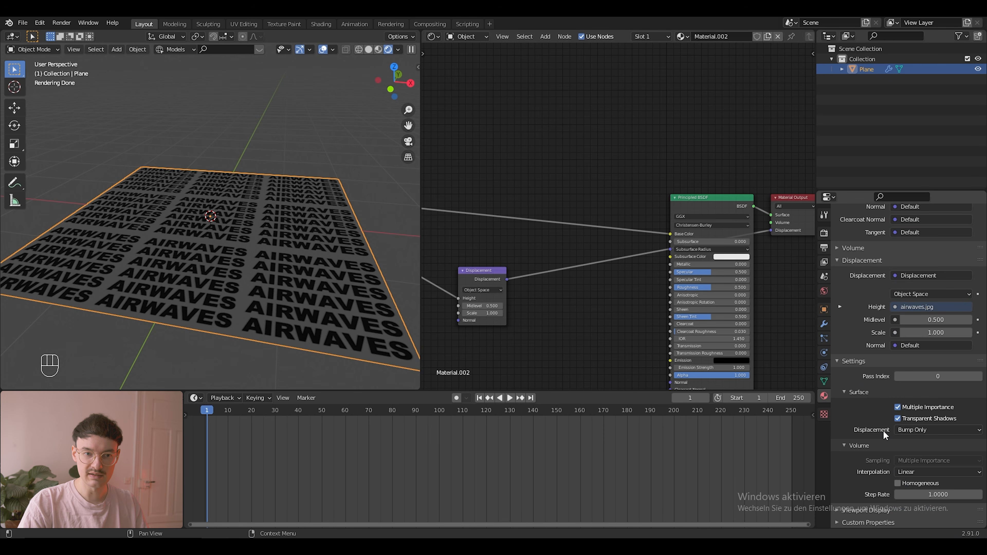
left_click(911, 430)
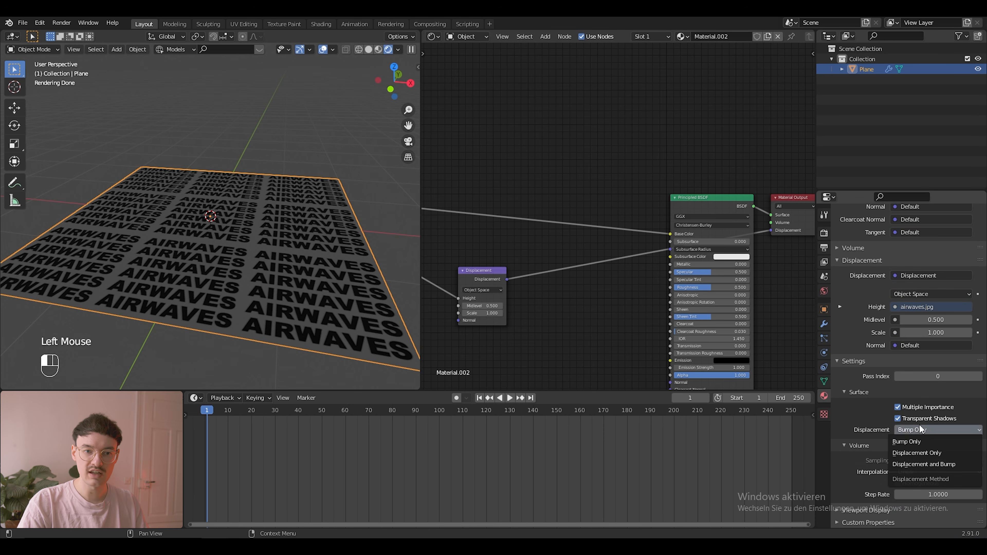
left_click(922, 465)
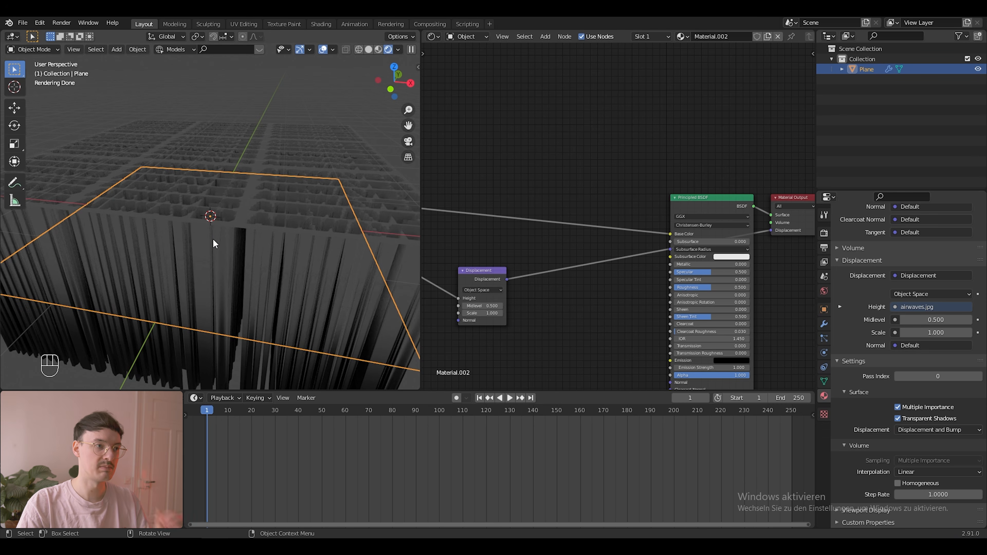
- Set the Displacement node's Scale to -0.2
middle_click_drag(213, 244, 260, 227)
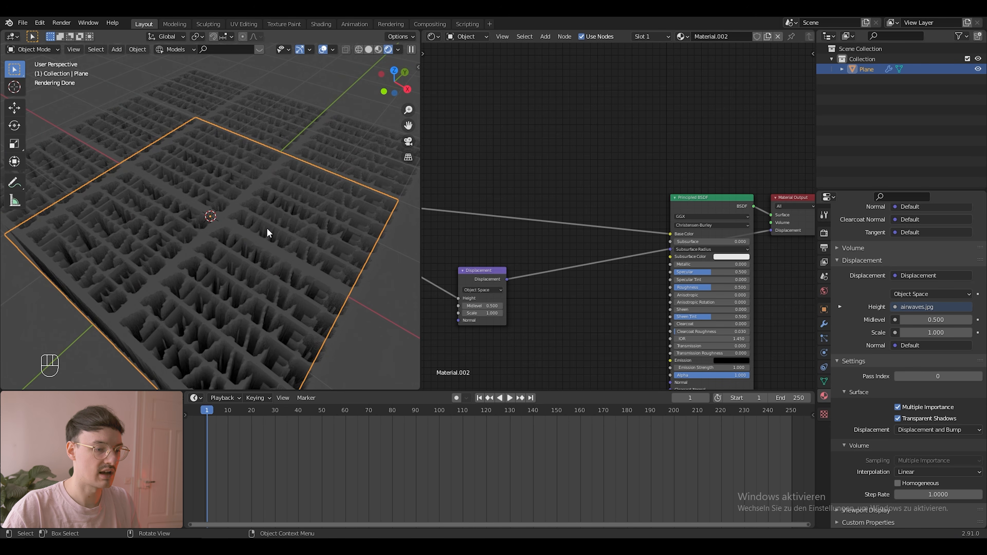
middle_click_drag(279, 297, 300, 273)
left_click(482, 313)
type("-2")
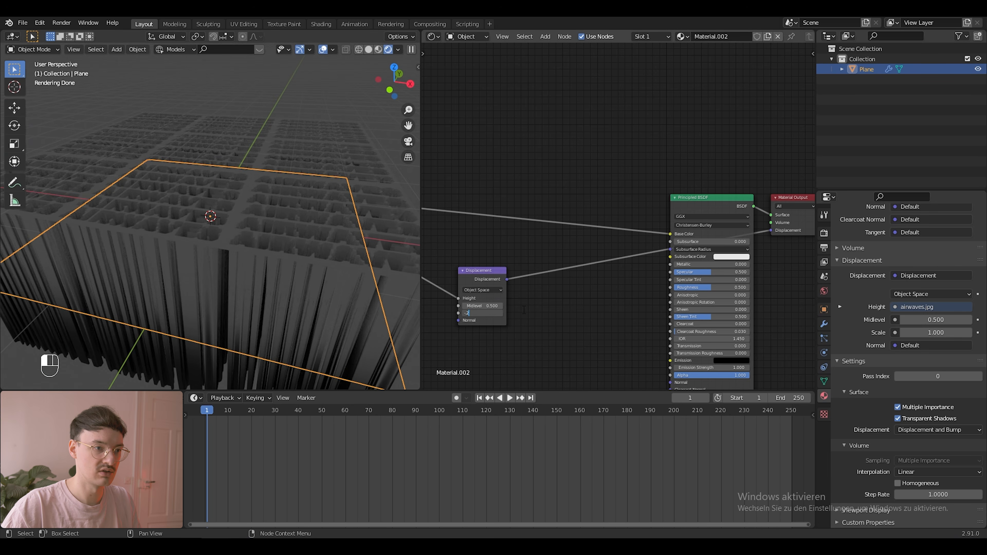
key("Return")
- Disconnect the image texture from the Principled BSDF's Base Color
scroll(274, 249, "up", 2)
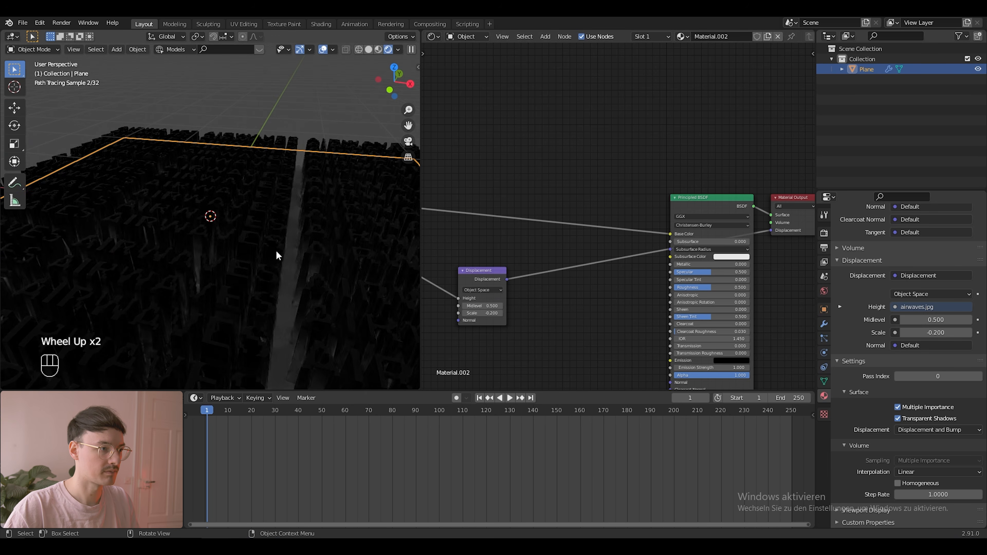
scroll(217, 226, "down", 1)
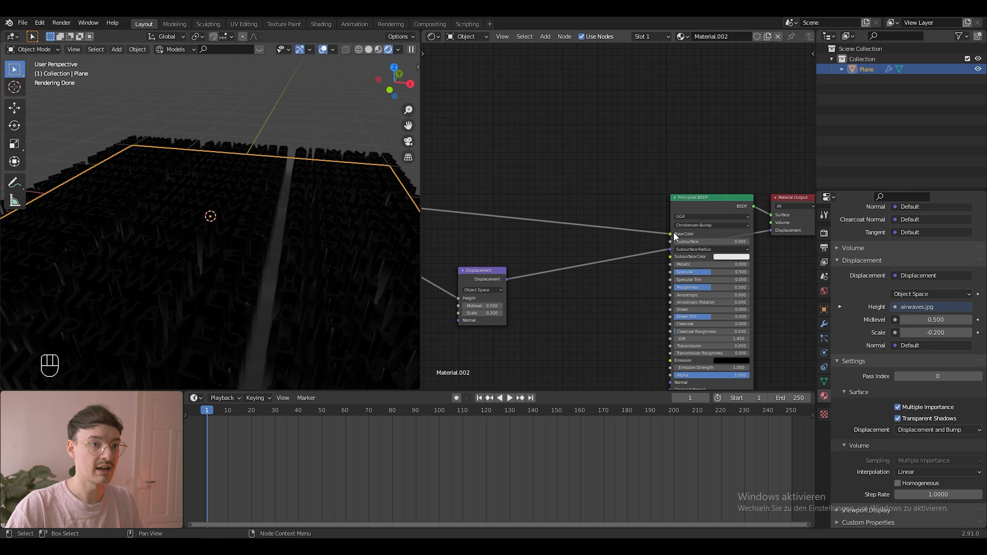
left_click_drag(673, 233, 592, 210)
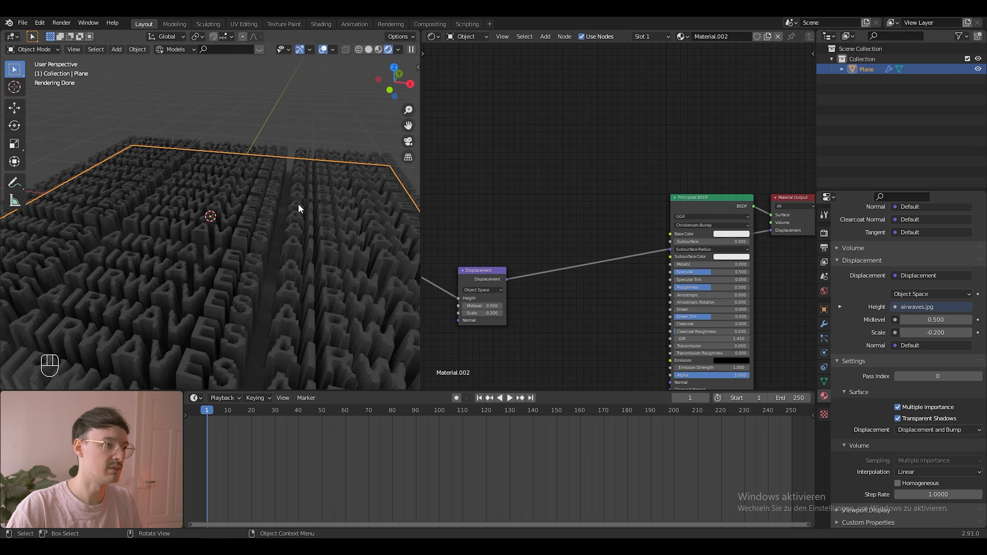
- Add a point light and move it about 2.7 m above the plane, offset toward its far side
scroll(308, 198, "down", 3)
scroll(307, 196, "up", 2)
left_click(267, 147)
key("shift+a")
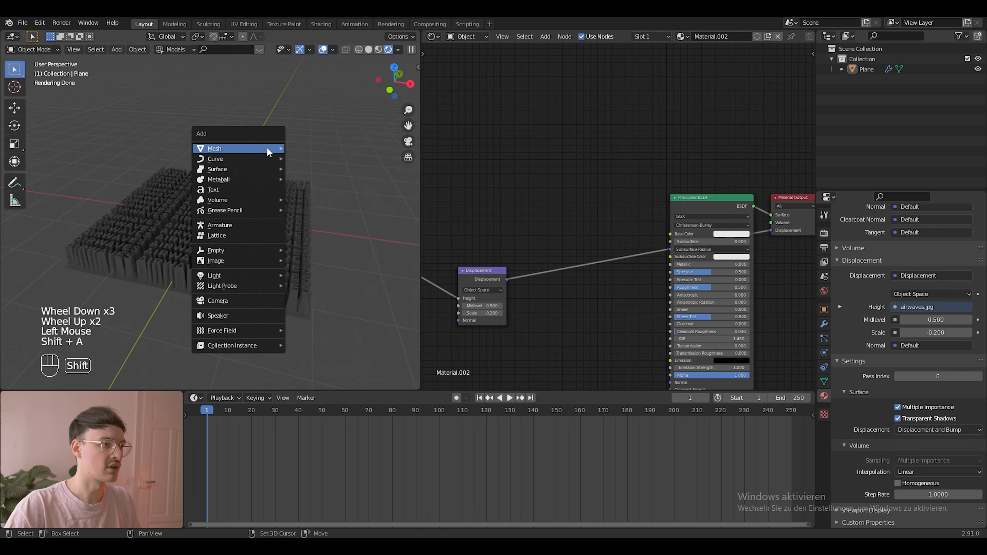
mouse_move(267, 148)
mouse_move(249, 274)
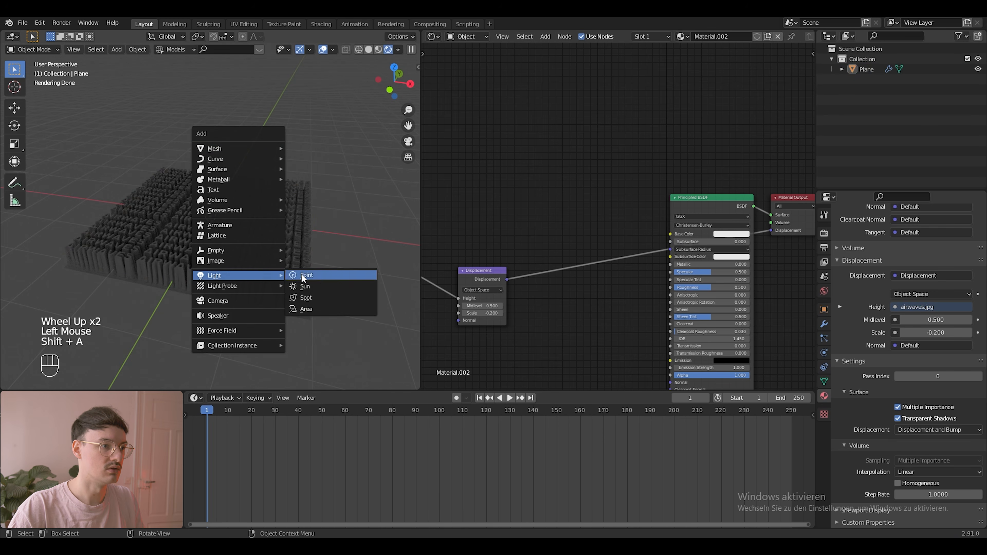
left_click(309, 273)
key("g")
left_click(304, 72)
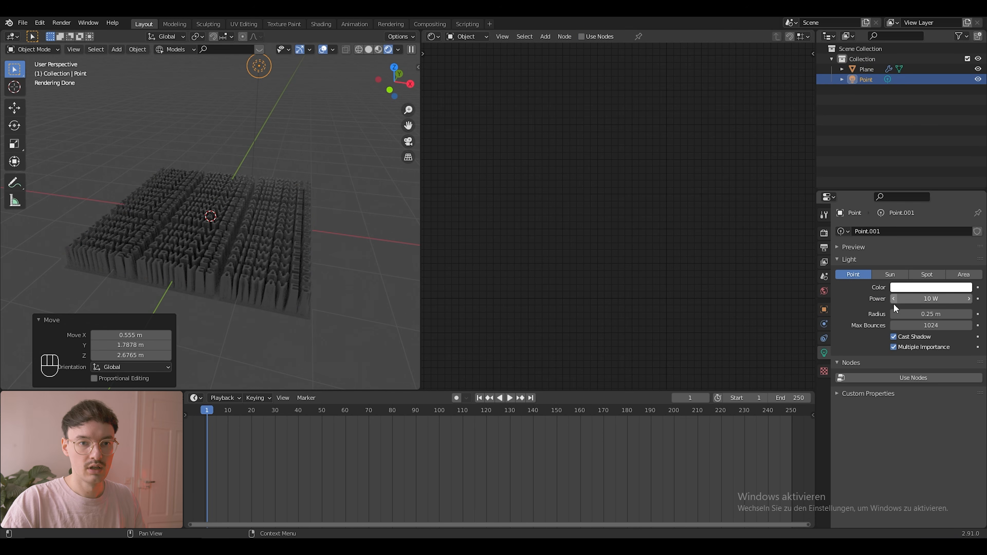
- Set the point light's power to 1000 W
left_click(930, 299)
type("1000")
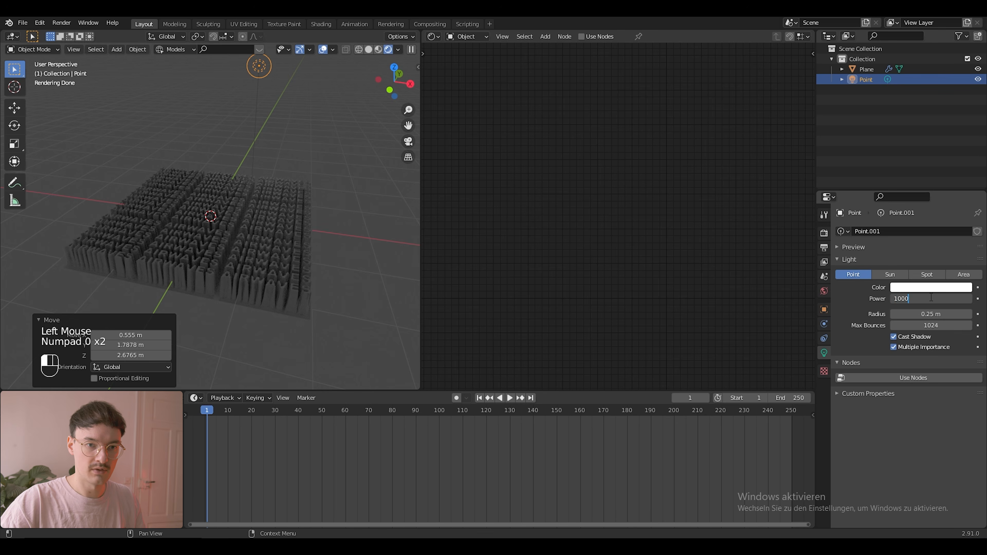
key("Return")
- Inspect the displaced letters up close, and raise the plane's Subdivision modifier viewport levels to 5
scroll(273, 207, "up", 2)
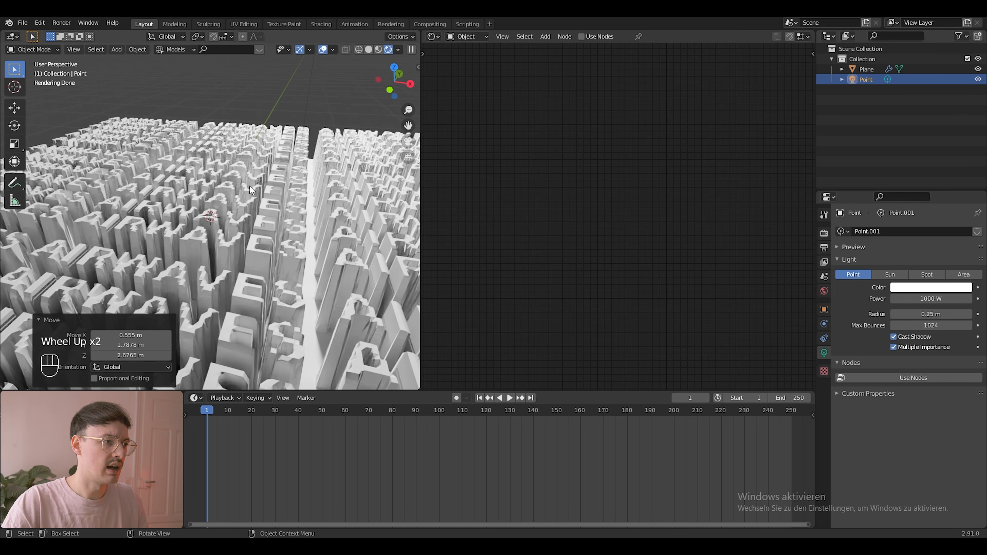
middle_click_drag(250, 186, 238, 217)
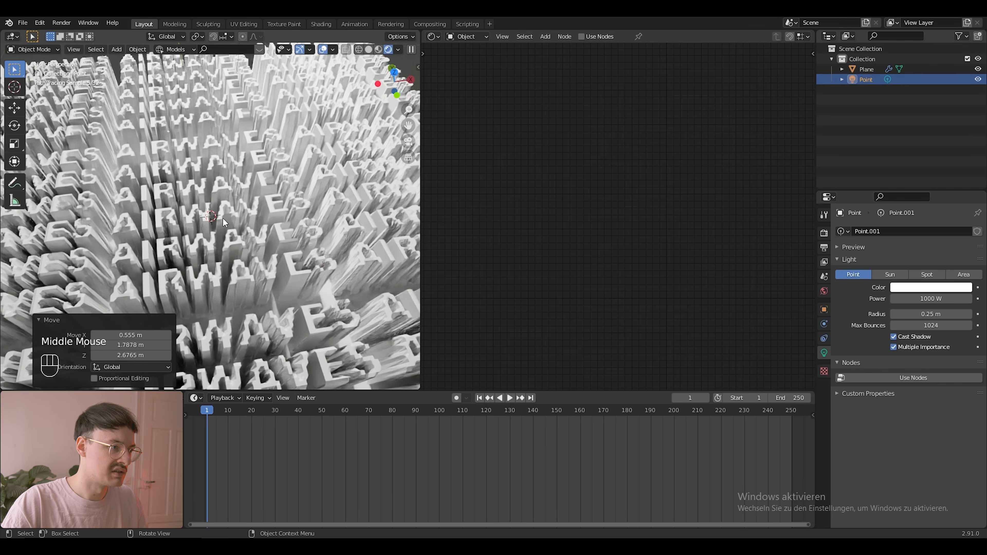
scroll(223, 218, "up", 3)
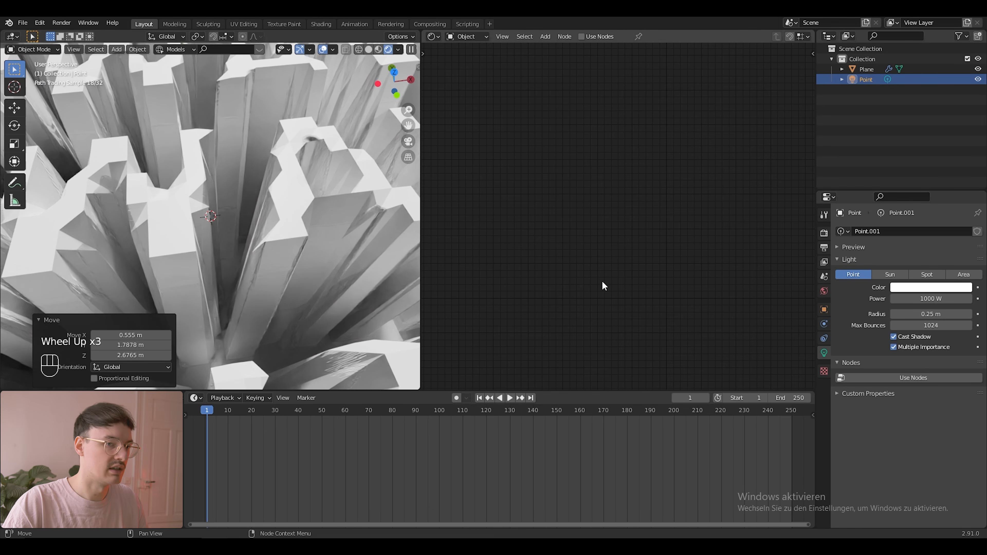
left_click(824, 309)
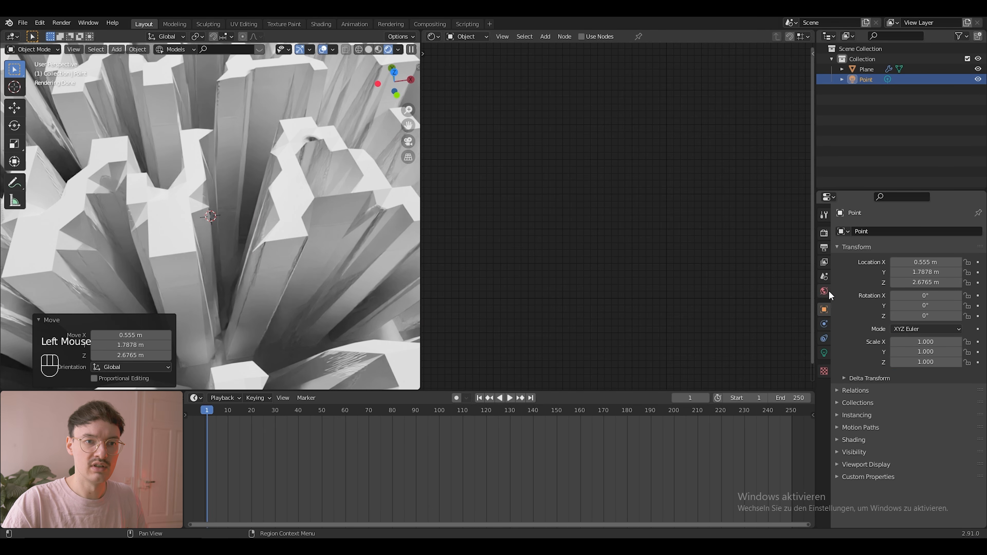
double_click(371, 249)
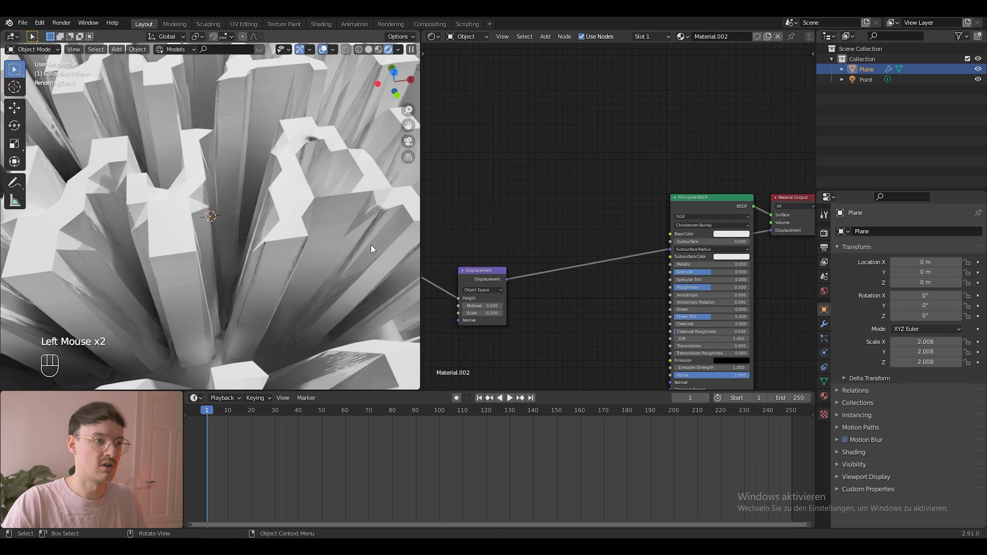
left_click(824, 323)
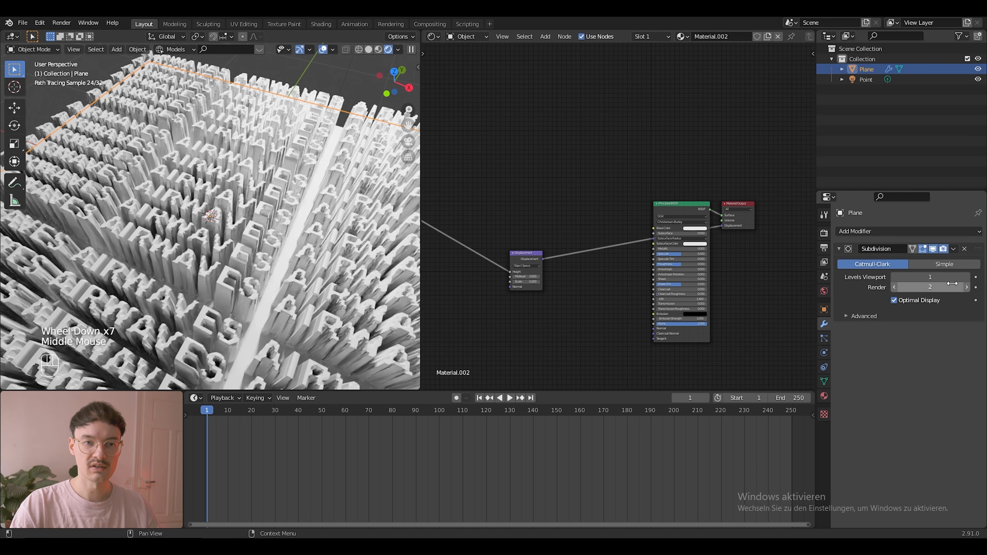
left_click(953, 278)
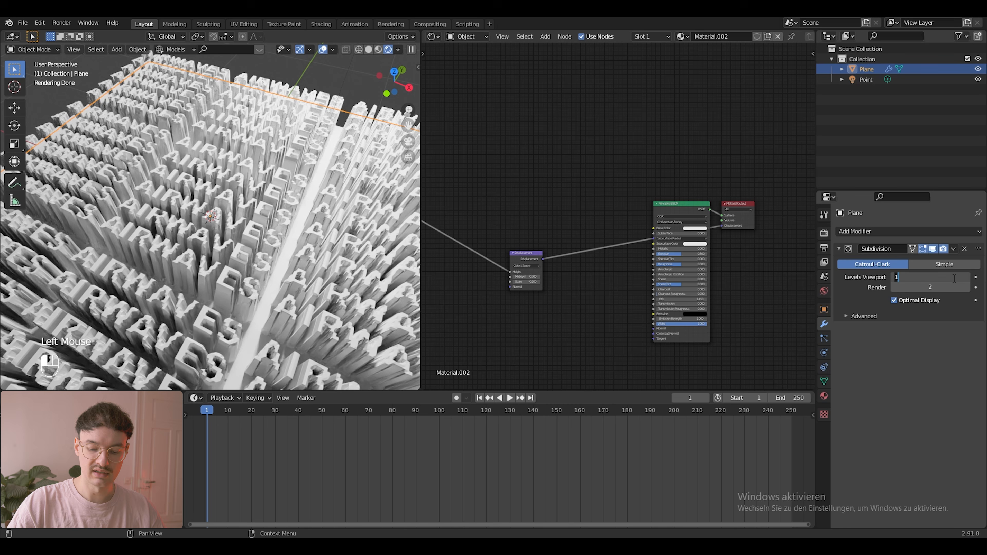
type("3")
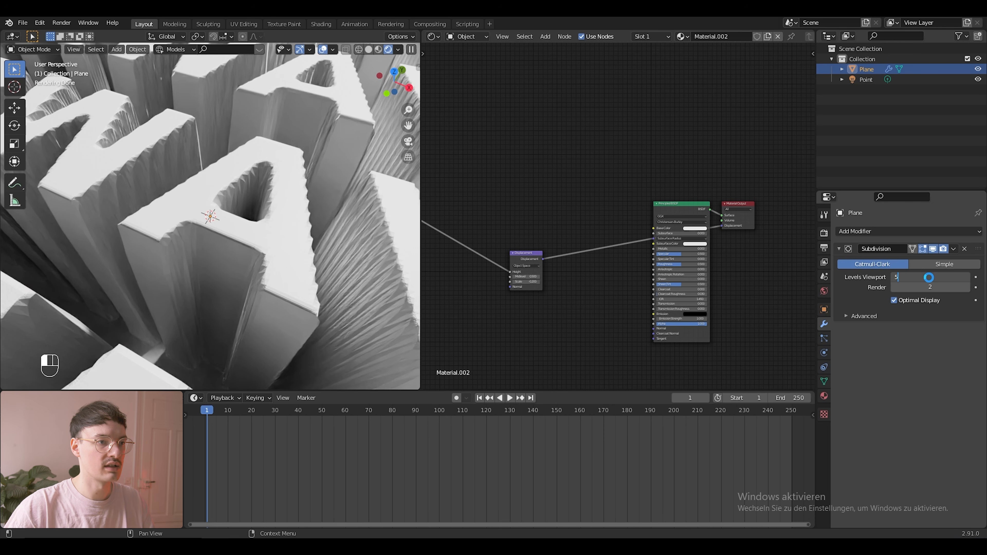
- Apply smooth shading to the plane
left_click(267, 168)
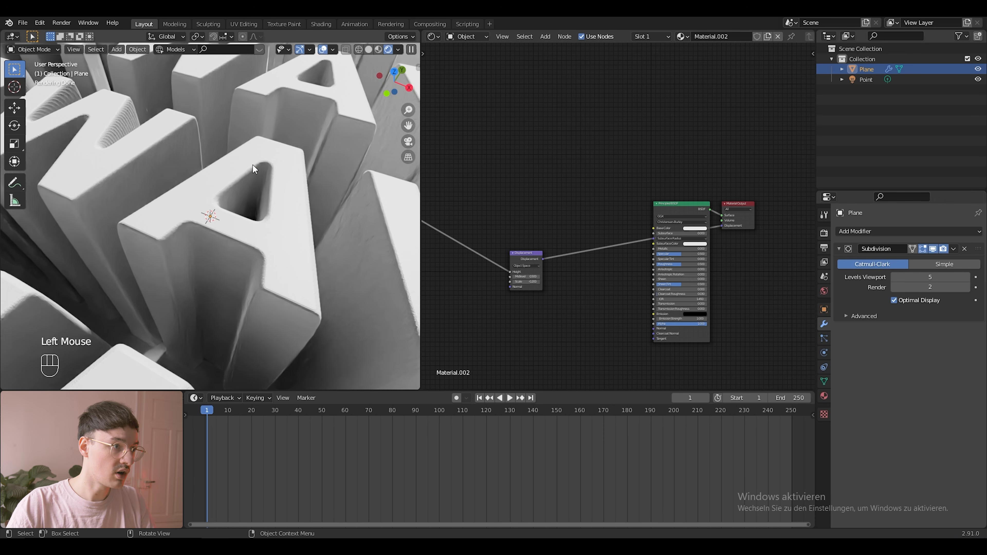
right_click(253, 164)
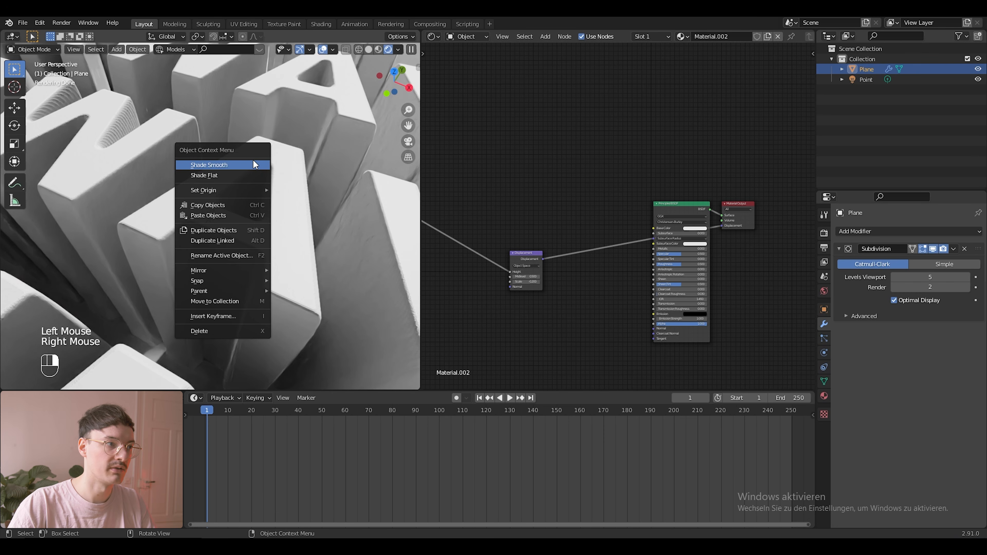
left_click(253, 161)
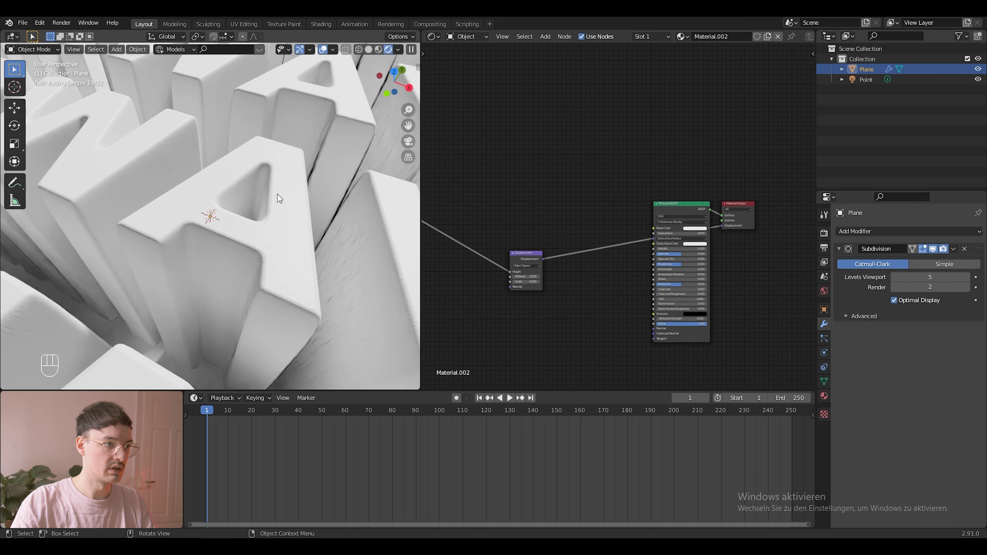
- Replace the image in the texture node with airwaves-not-blured.jpg and inspect the displaced letter edges up close
scroll(276, 191, "down", 2)
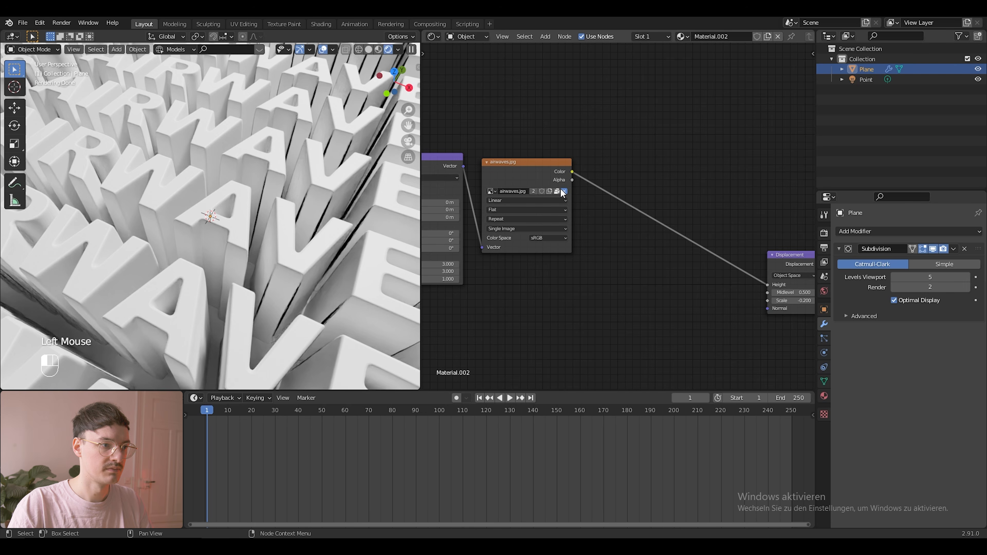
left_click(564, 191)
left_click(412, 163)
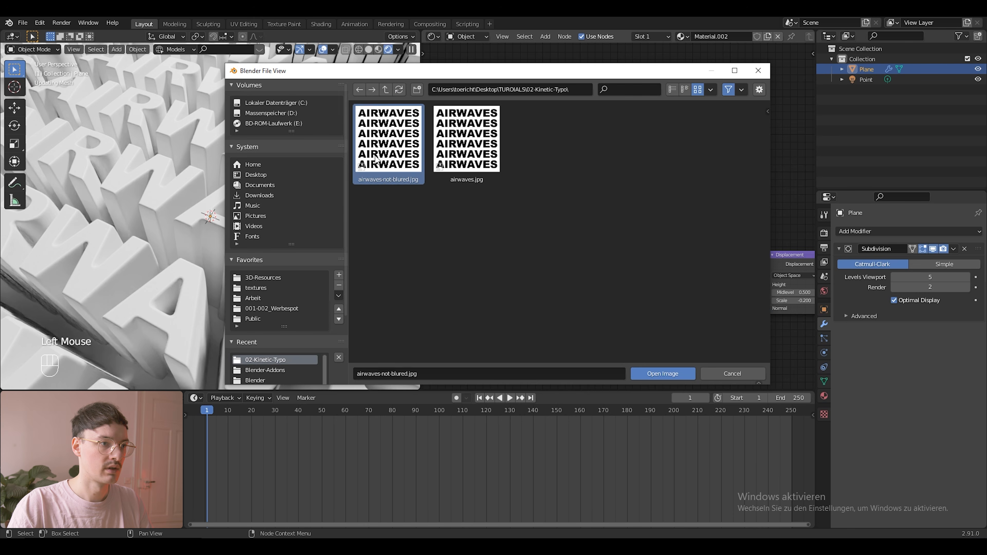
left_click(657, 373)
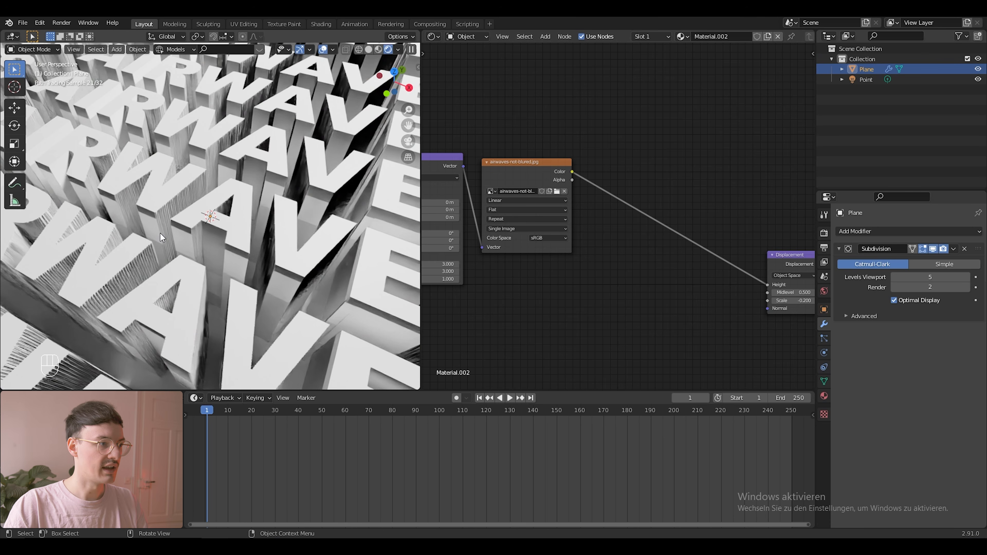
scroll(160, 233, "up", 3)
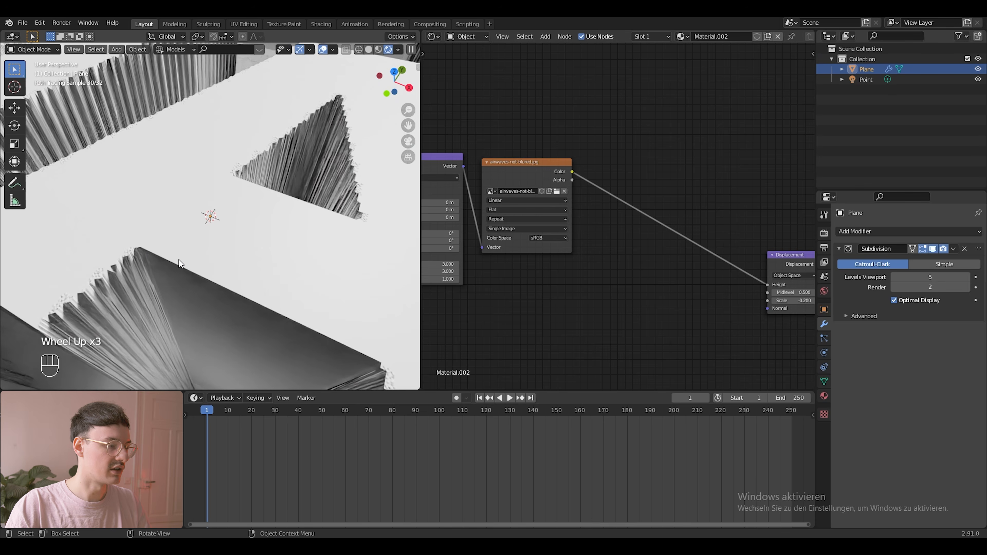
middle_click_drag(178, 260, 239, 244, "shift")
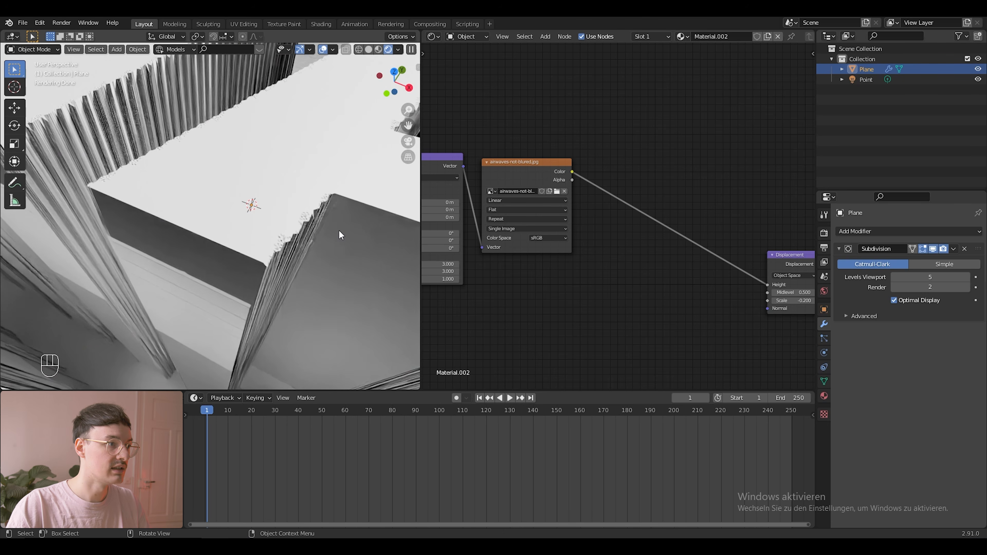
scroll(338, 235, "up", 2)
scroll(338, 235, "down", 1)
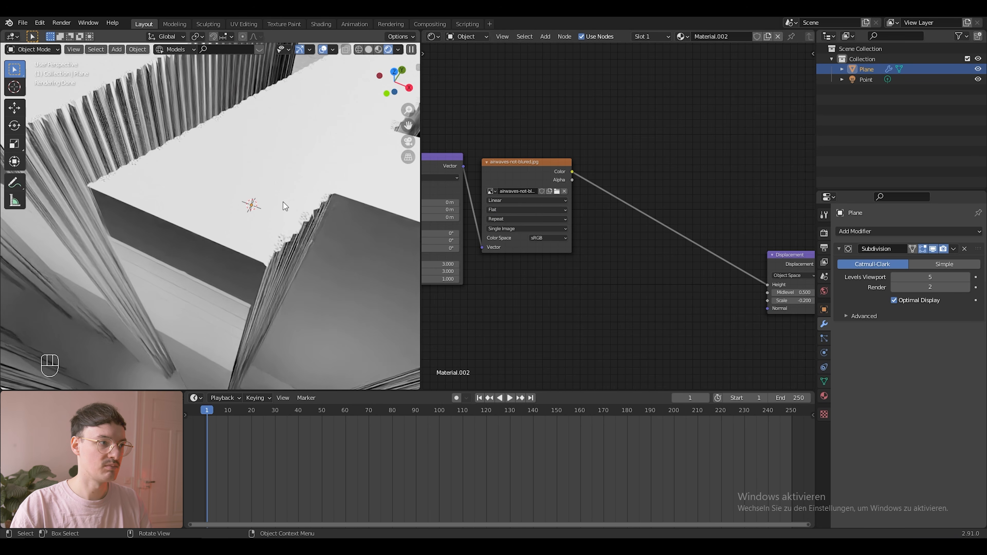
- Load airwaves.jpg back into the image texture node and set the plane's Subdivision viewport levels to 3
left_click(555, 190)
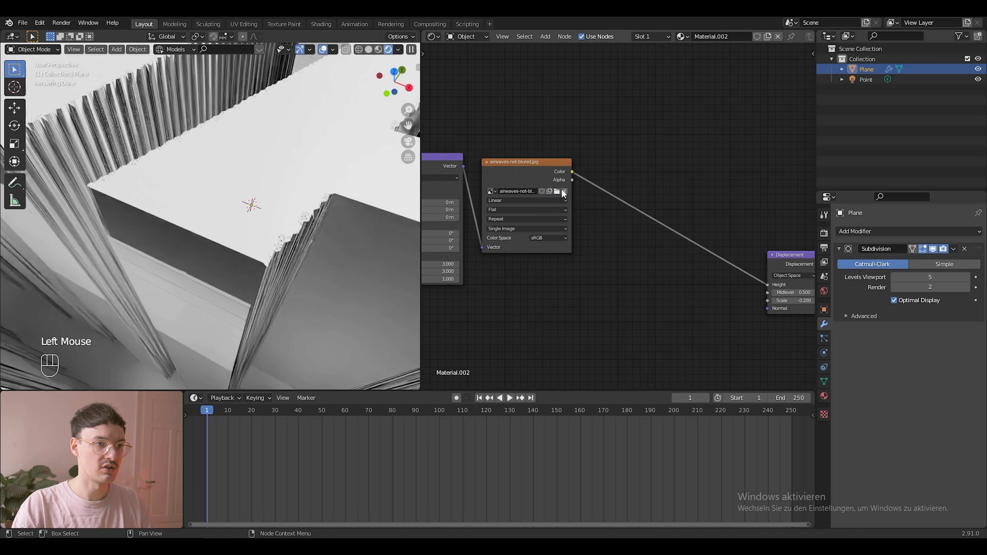
left_click(557, 191)
left_click(949, 274)
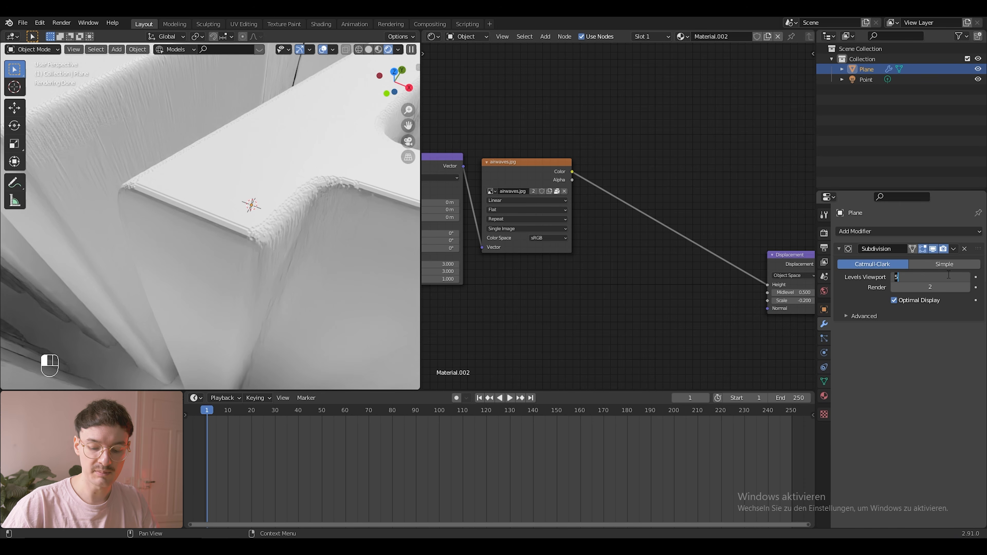
type("3")
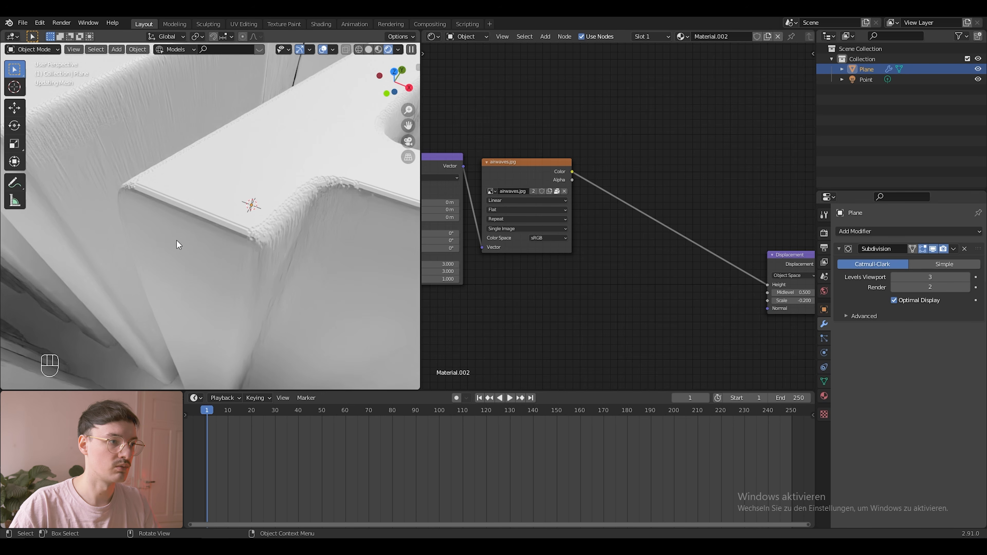
- Set the render levels of the plane's Subdivision modifier to 5
scroll(233, 256, "down", 3)
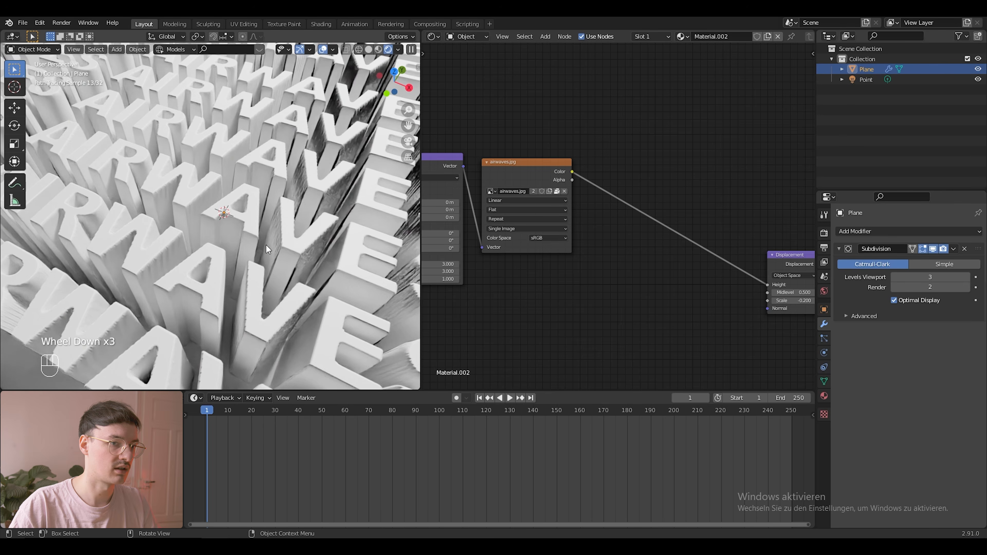
left_click(951, 287)
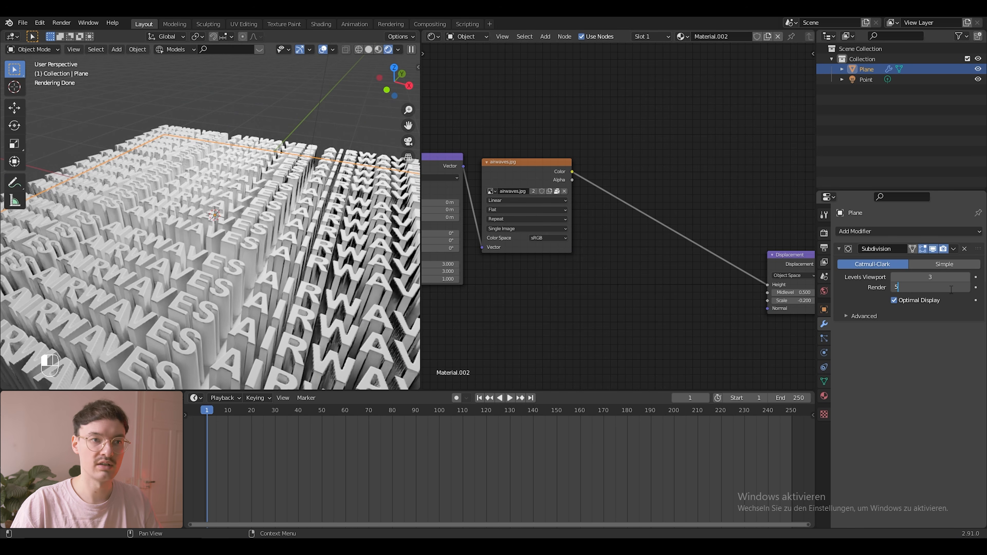
key("Return")
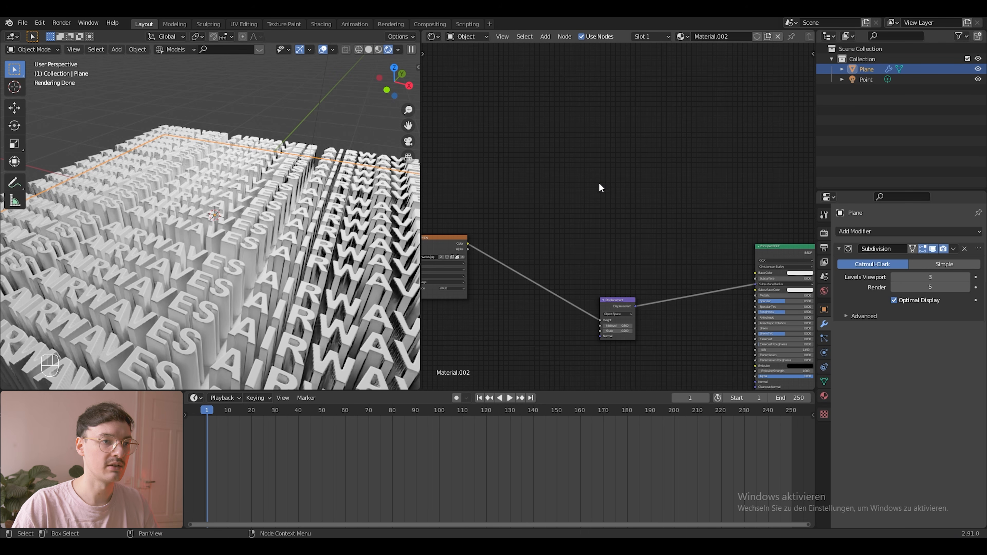
- Add a Noise Texture node to the plane's material, above the link between the image texture and Displacement nodes
left_click(599, 184)
key("shift+a")
left_click(598, 181)
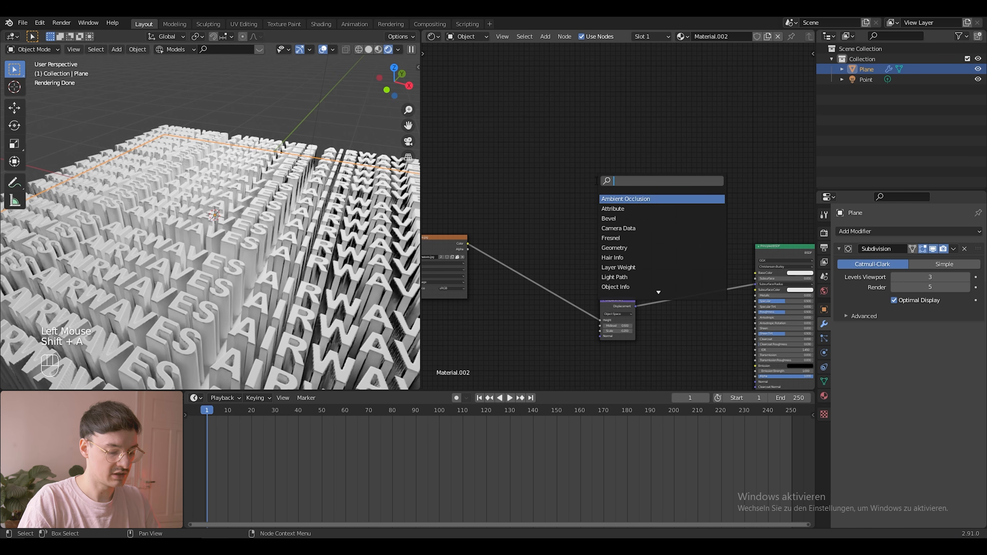
type("noise")
key("Return")
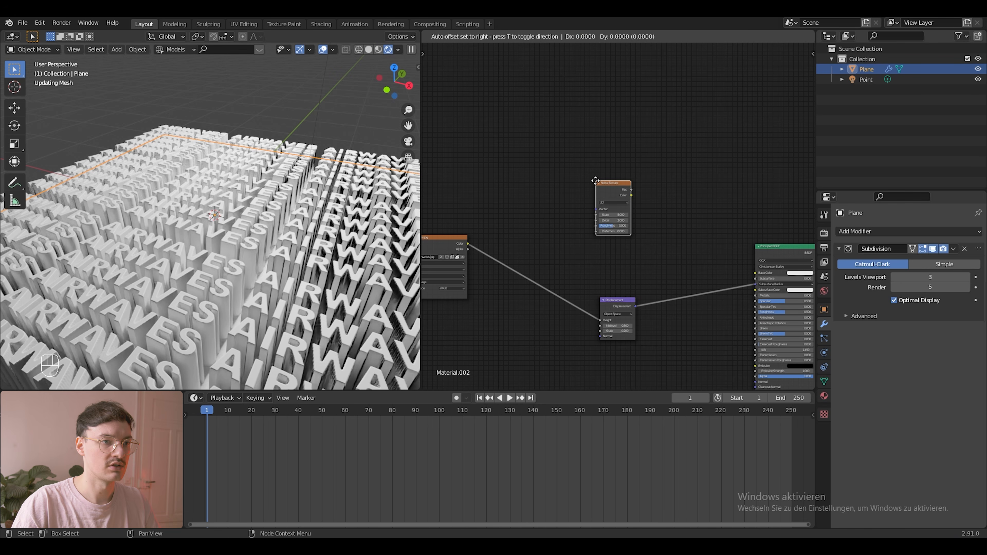
left_click(512, 162)
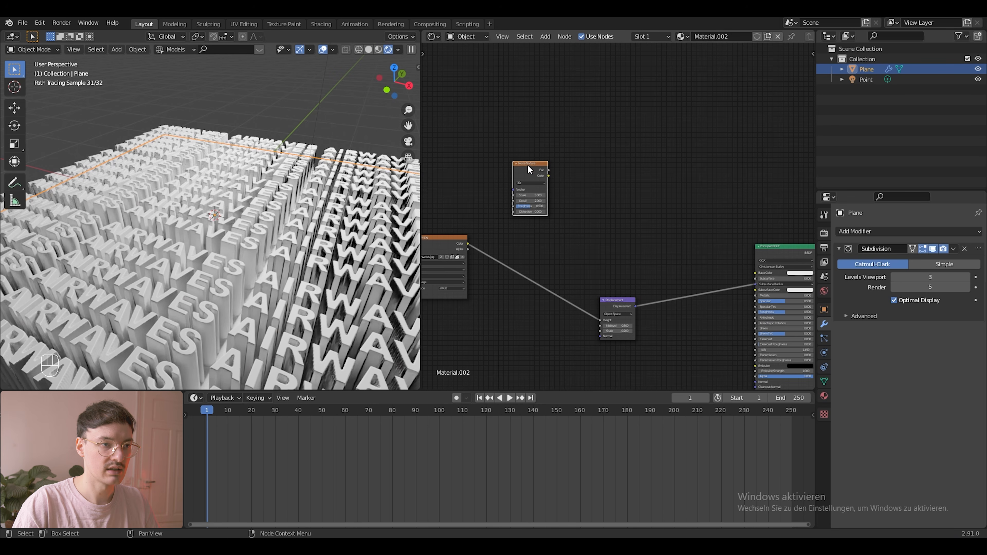
scroll(529, 169, "up", 2)
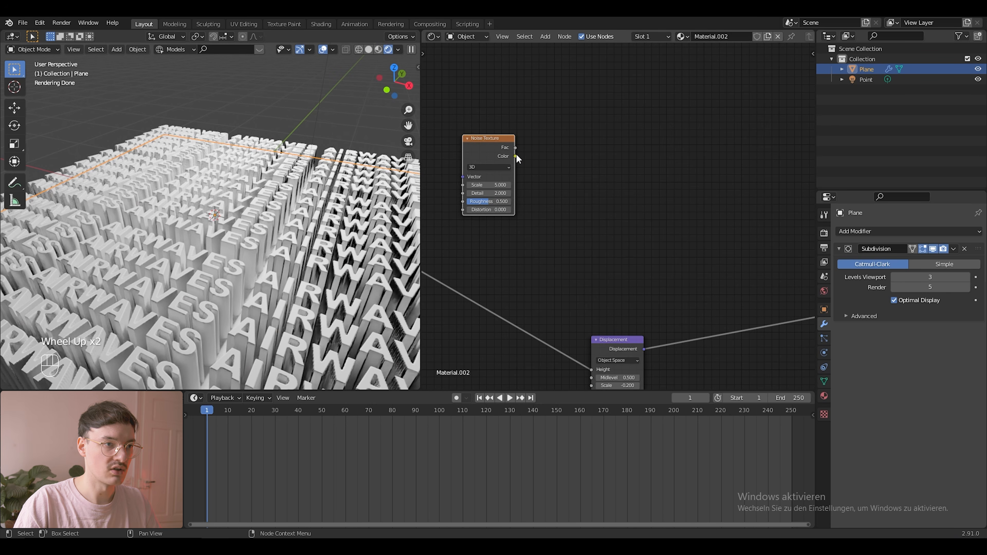
- Drive the Displacement height with the noise Color output, setting noise scale 1.5 and roughness 0.8, and displacement scale -0.75
left_click_drag(516, 155, 580, 373)
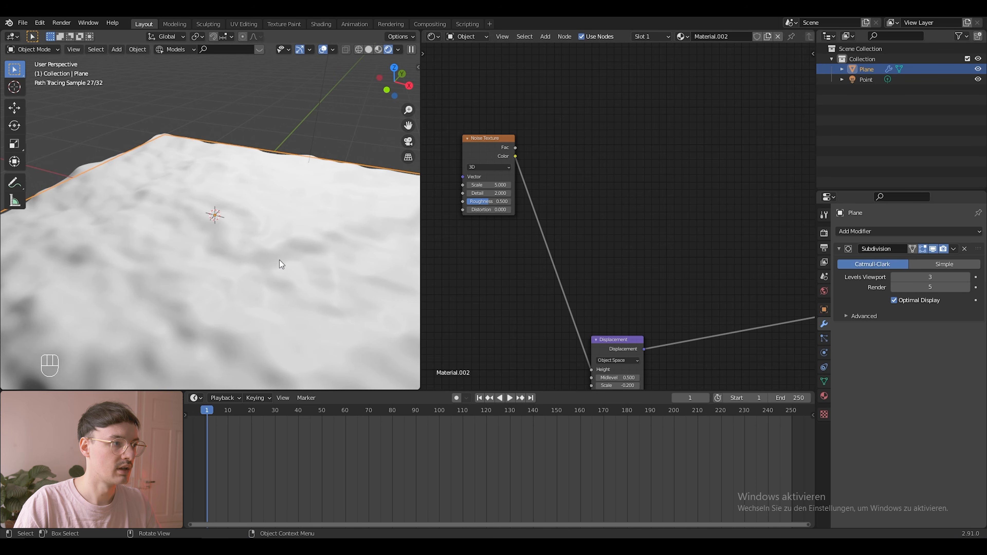
mouse_move(159, 266)
middle_mouse_down("shift")
mouse_move(227, 213)
mouse_move(199, 218)
mouse_move(227, 198)
mouse_move(168, 231)
middle_mouse_up("shift")
scroll(178, 230, "up", 2)
scroll(180, 231, "down", 1)
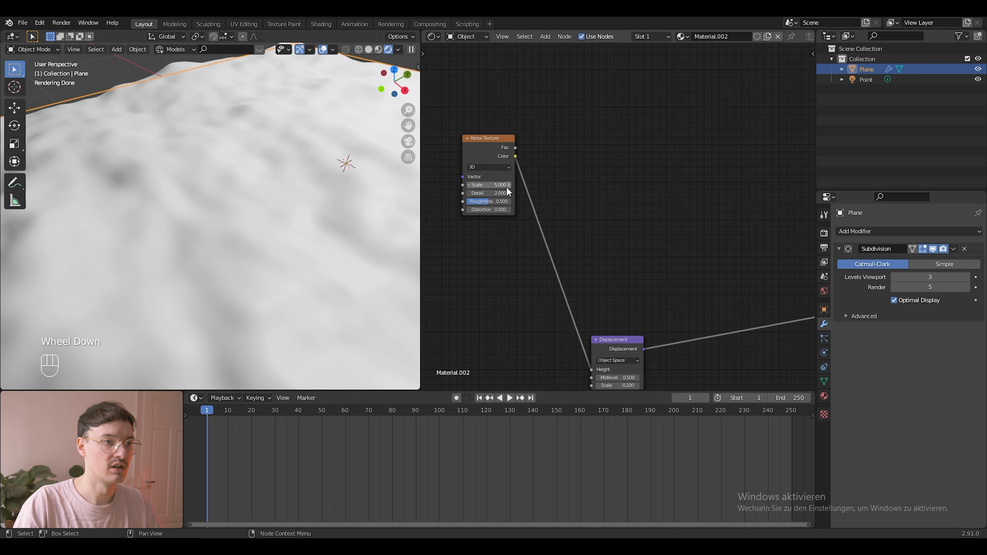
left_click_drag(502, 185, 482, 185)
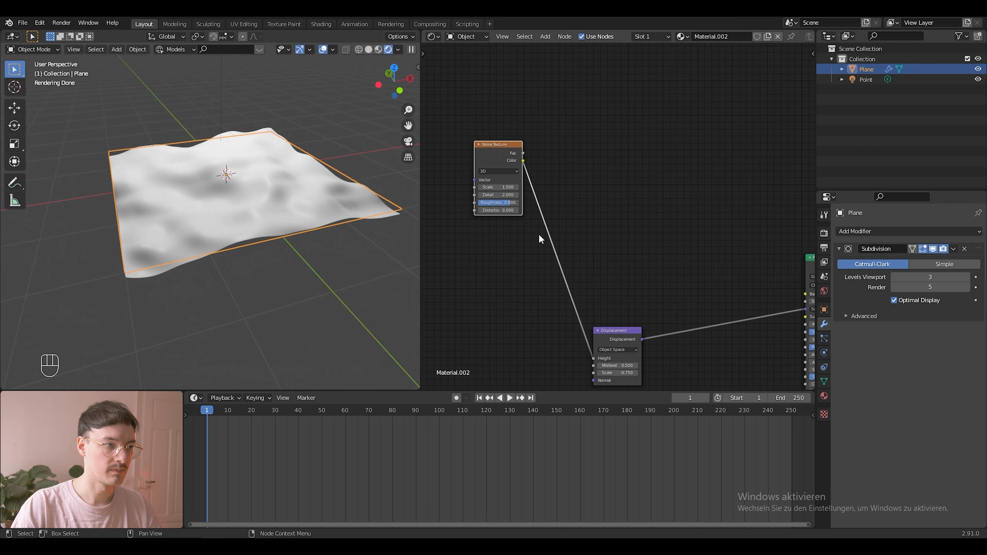
- Rearrange the image and Noise Texture nodes, and reconnect the airwaves.jpg Color output to the Displacement height
scroll(539, 239, "down", 4)
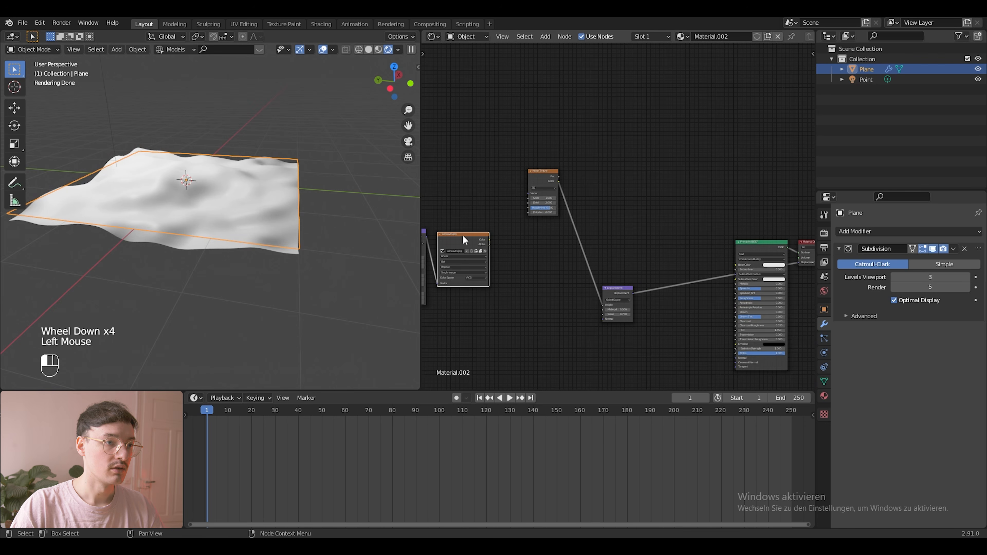
left_click_drag(463, 234, 499, 266)
left_click_drag(543, 171, 505, 168)
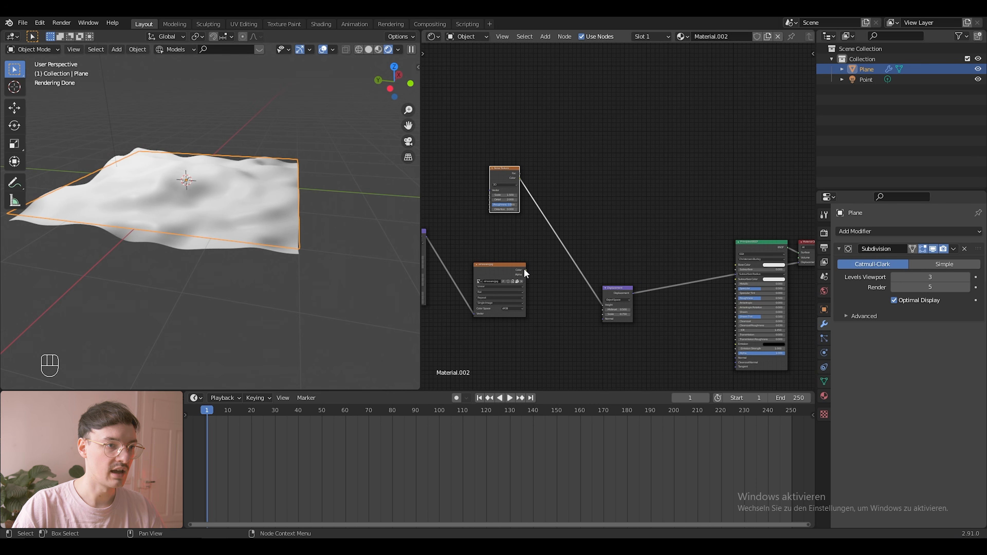
left_click_drag(526, 269, 602, 304)
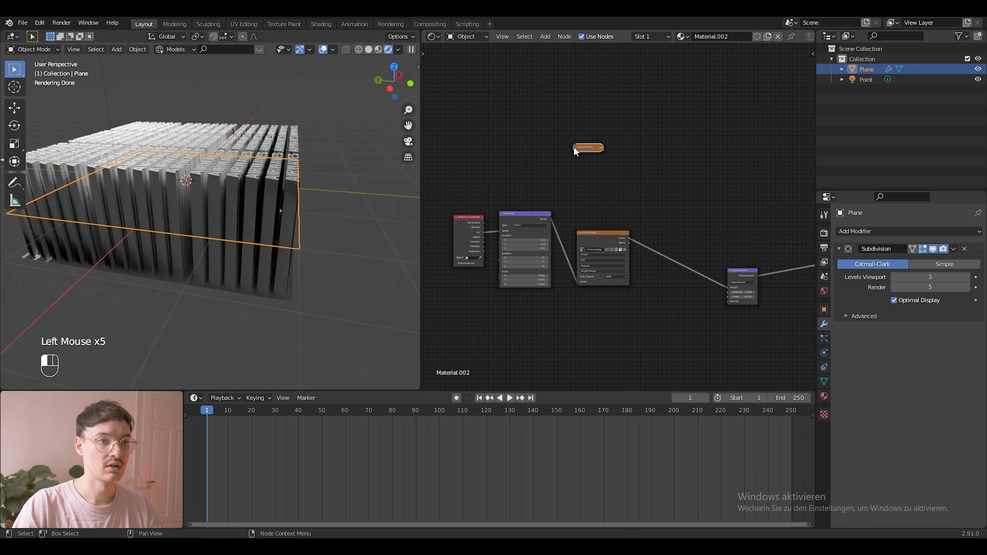
left_click(576, 148)
- Add a MixRGB node between the two texture nodes and the Displacement node
middle_click_drag(645, 177, 581, 177)
left_click(581, 179)
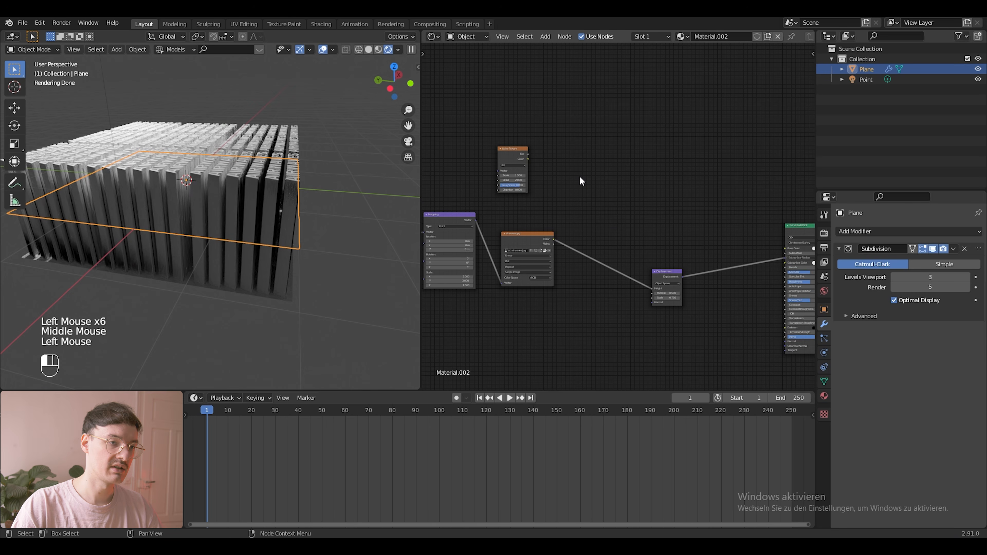
key("shift+a")
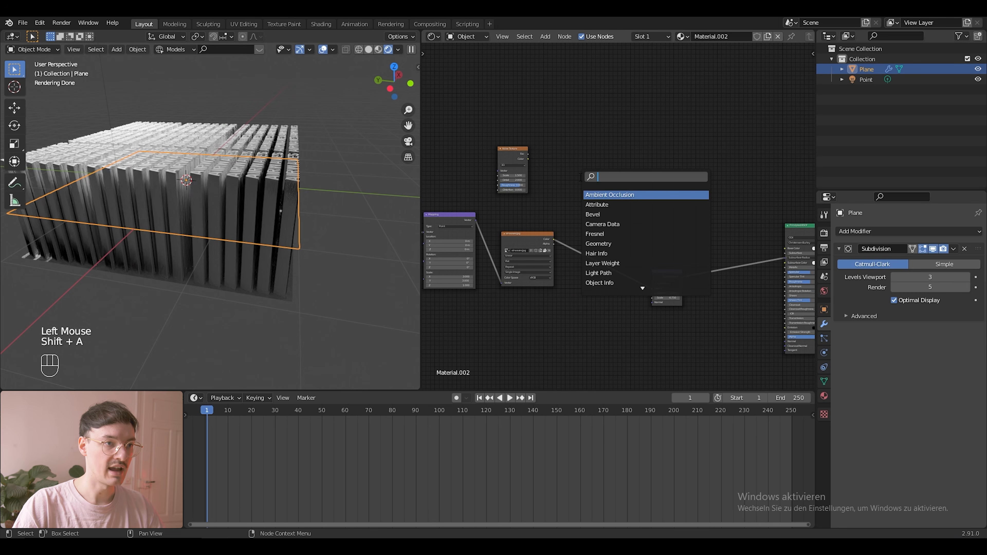
type("mix")
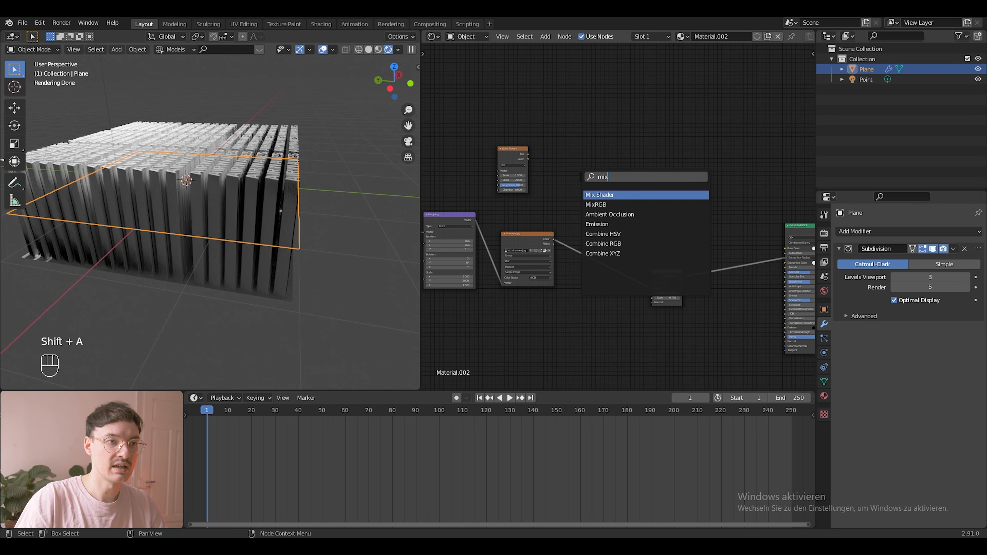
key("Down")
key("Return")
left_click(579, 178)
scroll(586, 248, "up", 5)
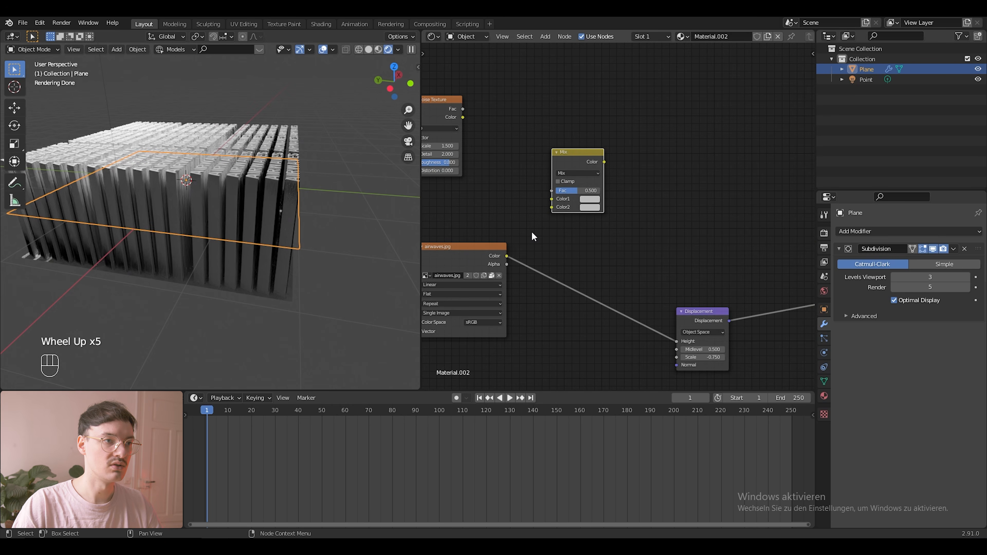
- Connect the noise Color to the mix node's Color1, the image Color to Color2, and the mix output to the Displacement height
left_click_drag(455, 105, 492, 110)
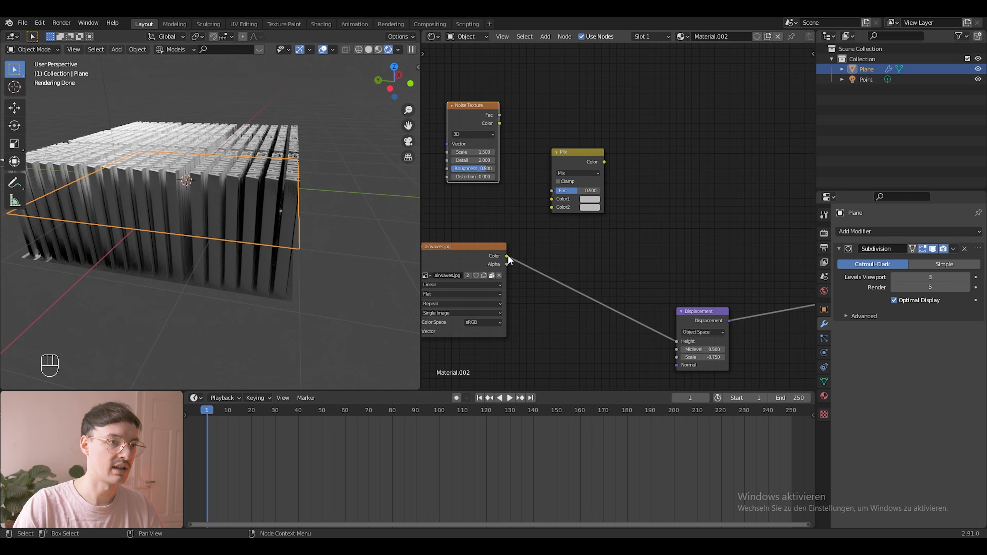
left_click_drag(508, 256, 534, 229)
left_click_drag(533, 230, 552, 207)
left_click_drag(500, 123, 555, 203)
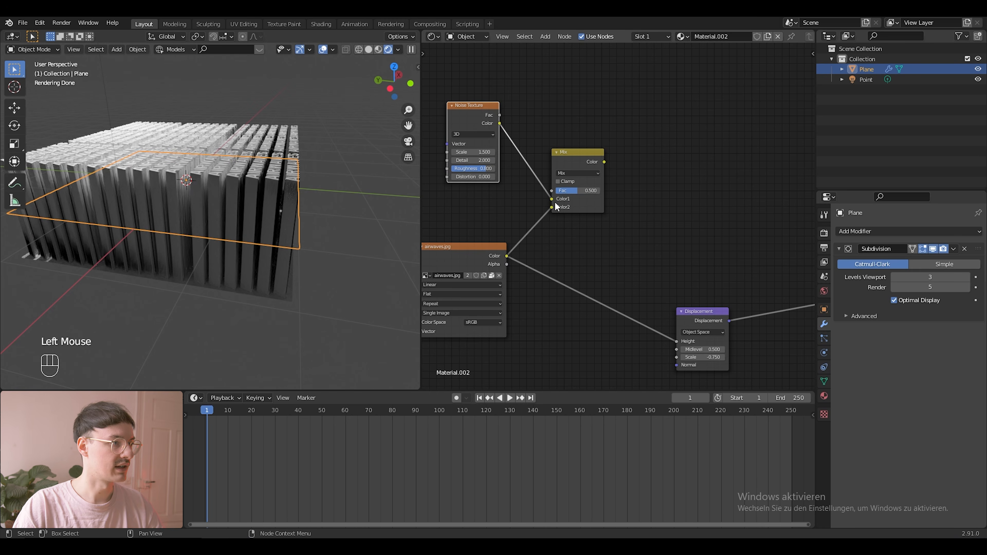
key("ctrl+z")
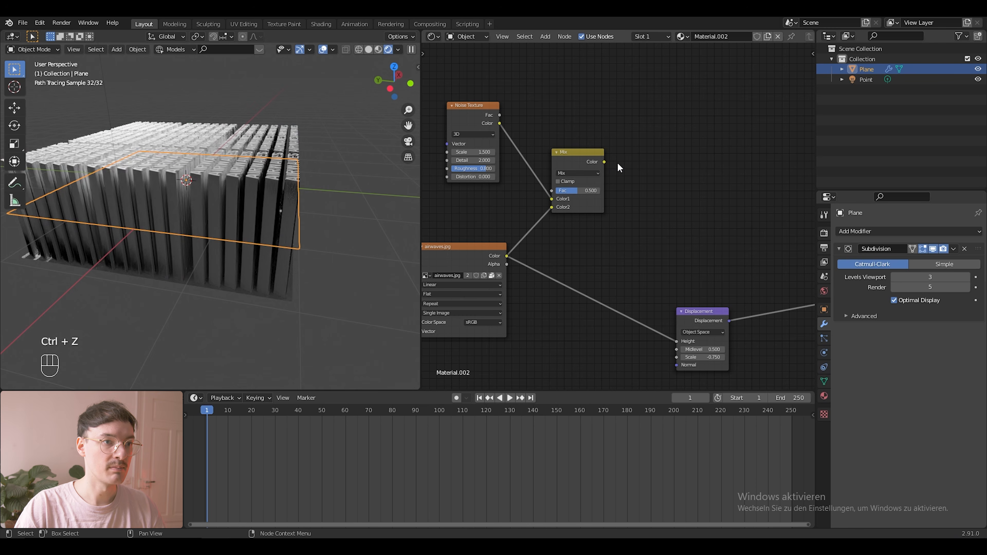
left_click_drag(604, 162, 616, 175)
left_click_drag(633, 246, 673, 342)
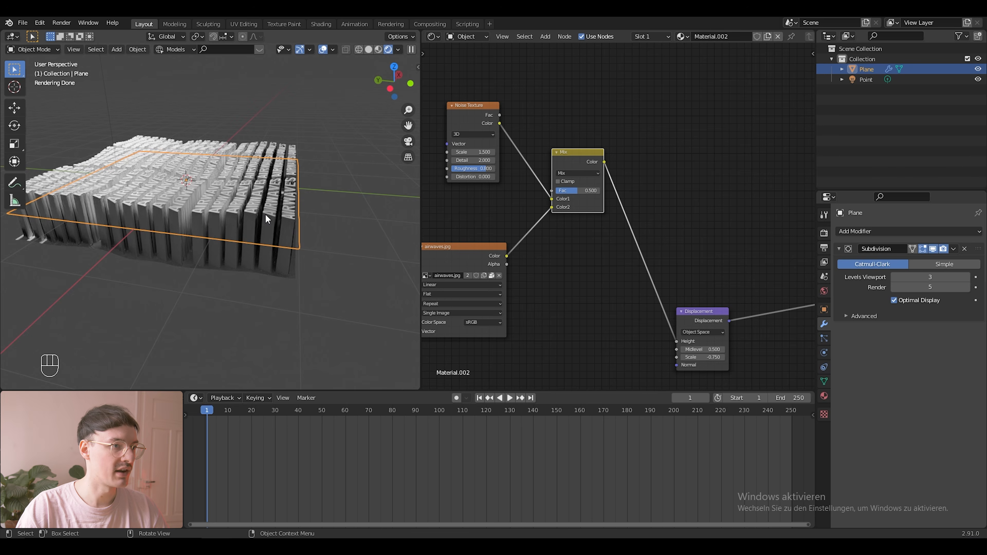
- Inspect the wavy displaced letters and set the mix node's blending mode to Add
scroll(265, 214, "up", 3)
scroll(265, 214, "down", 3)
middle_click(291, 203)
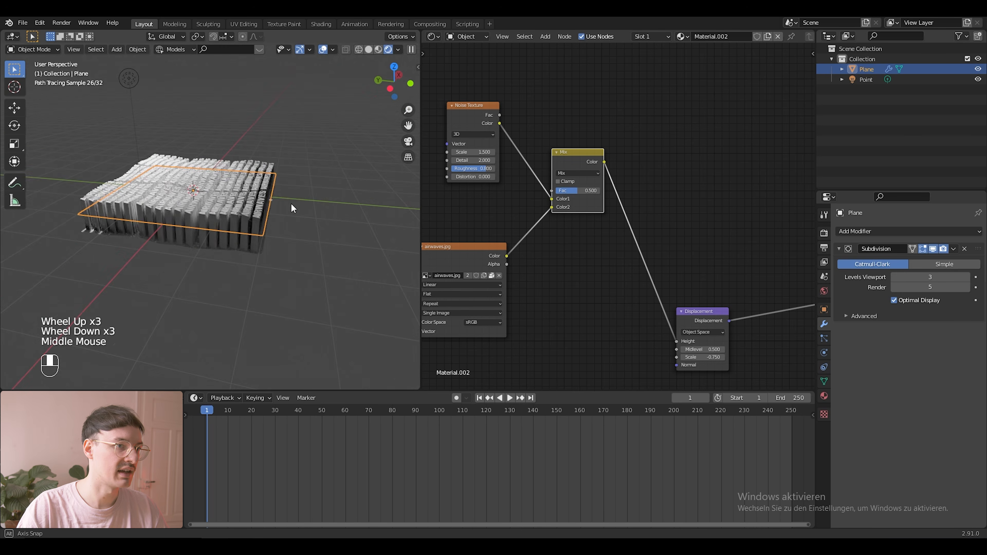
middle_click_drag(291, 203, 238, 208)
scroll(238, 208, "up", 3)
left_click(578, 173)
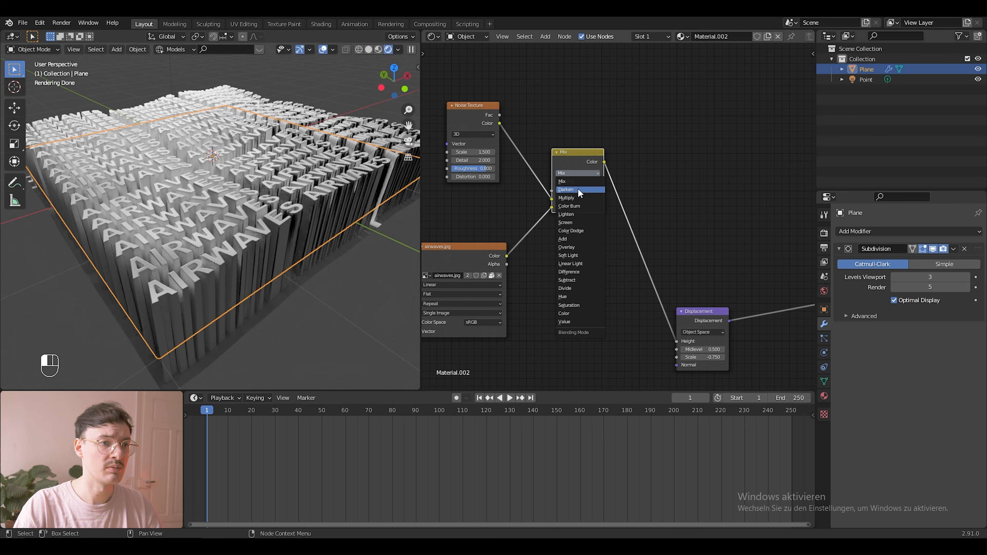
left_click(573, 238)
middle_click_drag(396, 229, 409, 227)
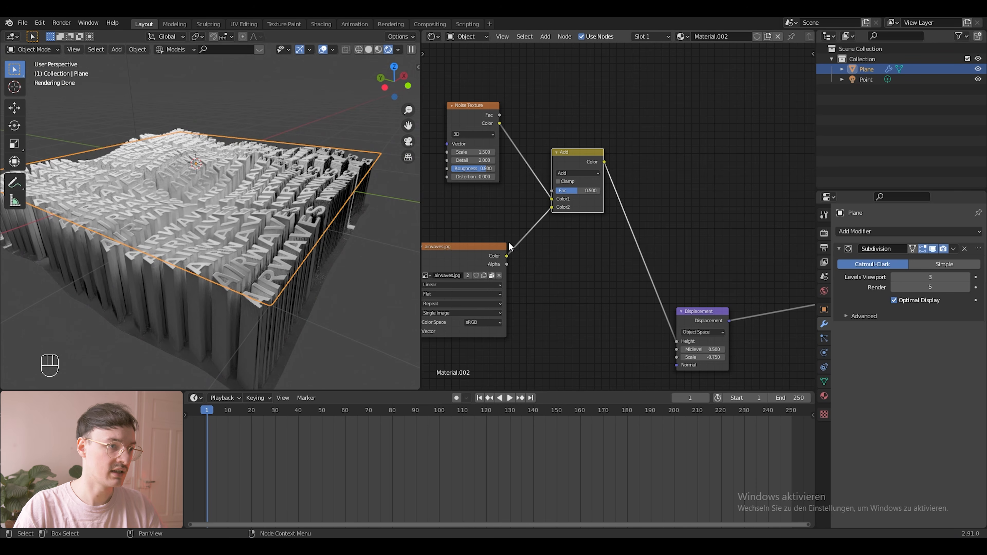
- Move the Add node farther from the textures and insert an RGB Curves node between the image texture and Color2
left_click_drag(585, 158, 636, 153)
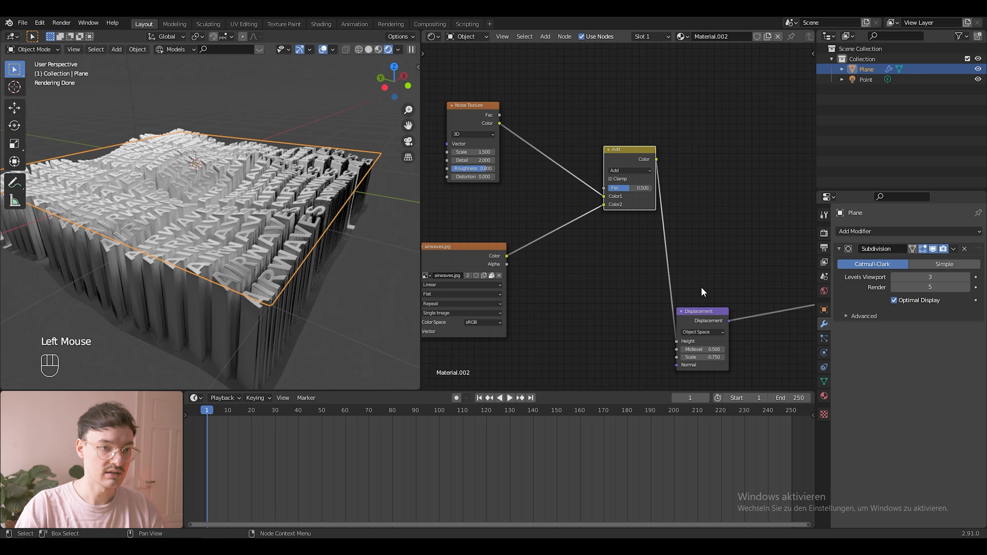
double_click(712, 357)
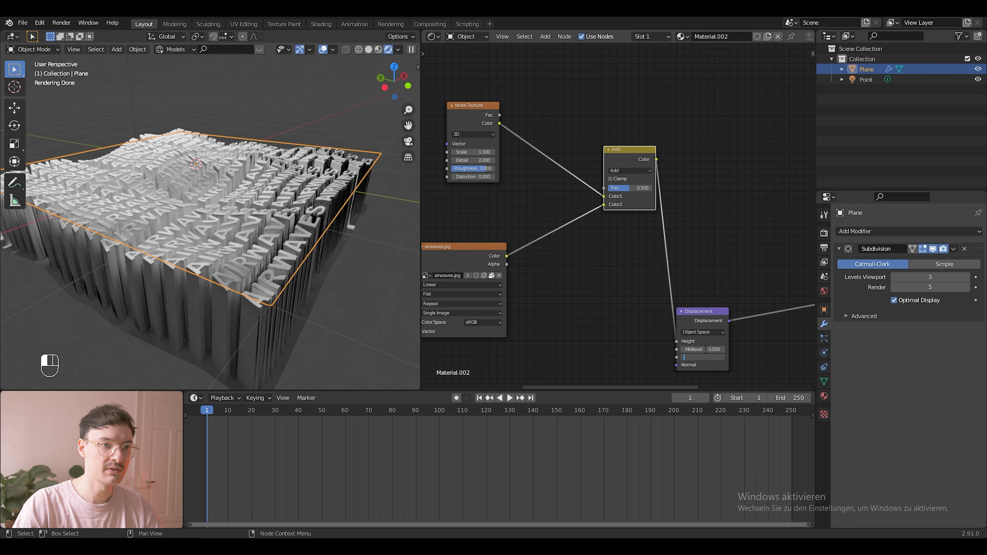
key("Return")
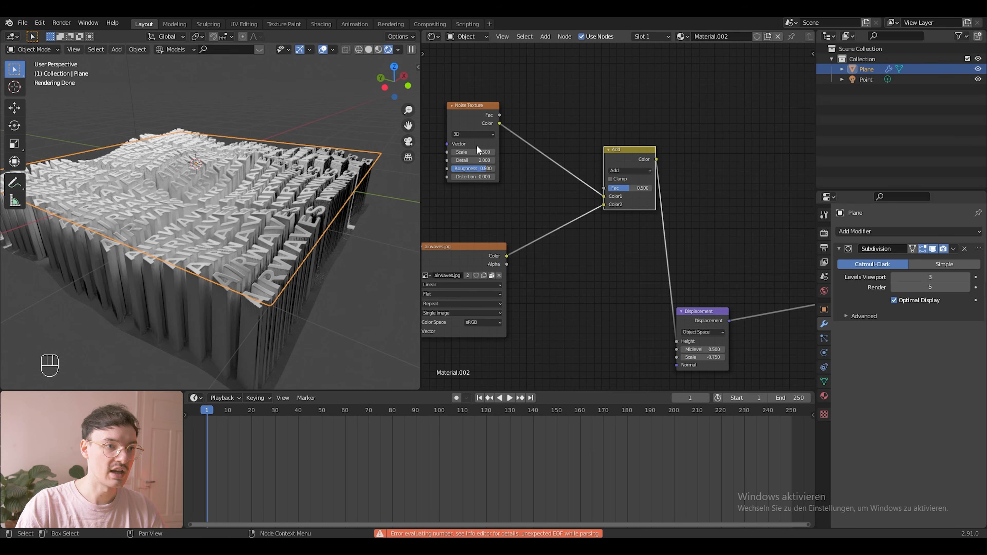
left_click(568, 284)
key("shift+a")
type("rgb")
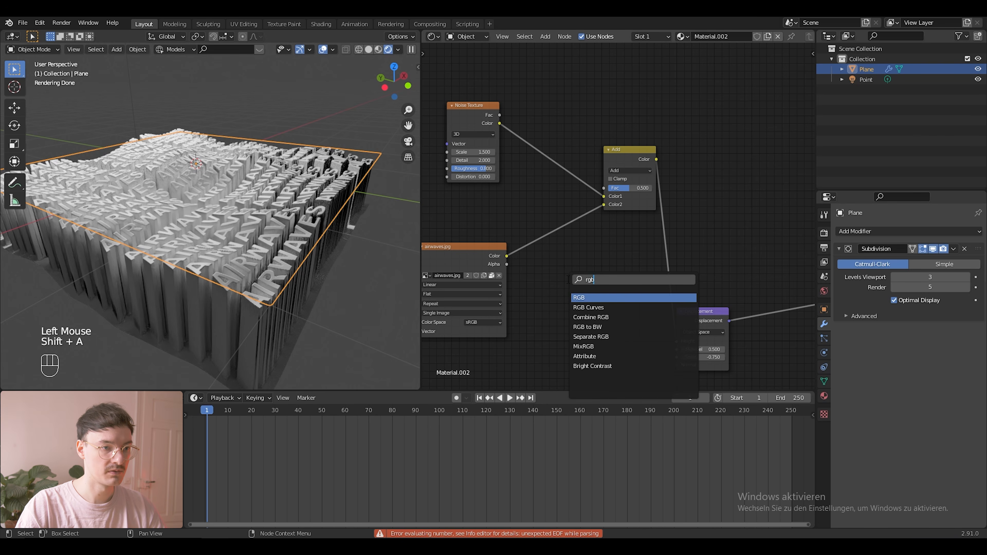
left_click(589, 307)
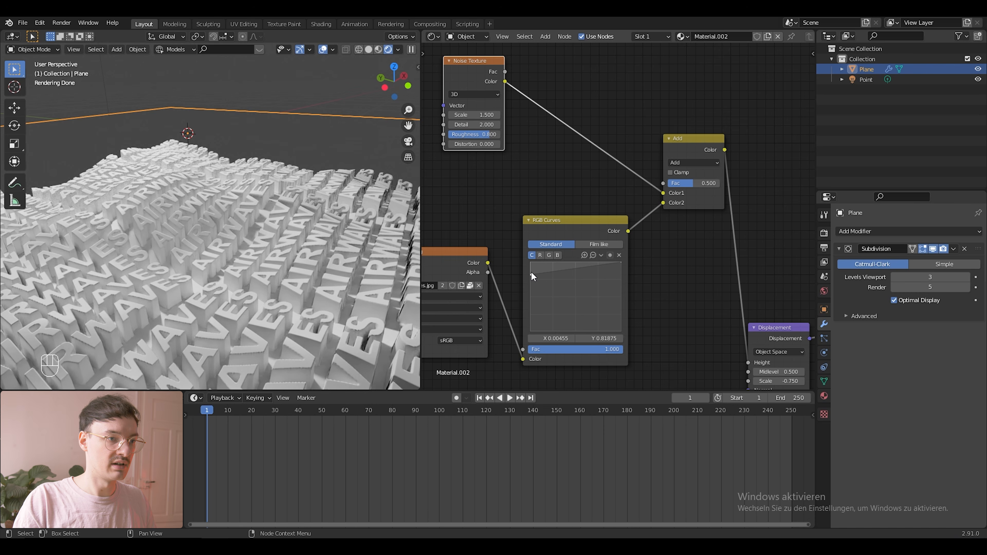
- Raise the RGB Curves node's black point to about Y 0.969 and examine the shallower letters up close
left_click_drag(533, 279, 531, 264)
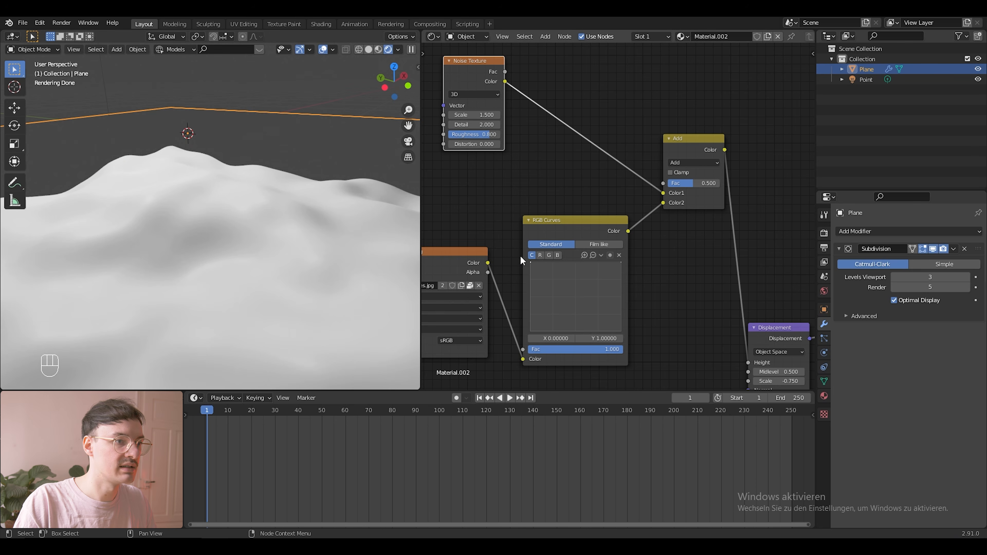
left_click_drag(531, 261, 532, 263)
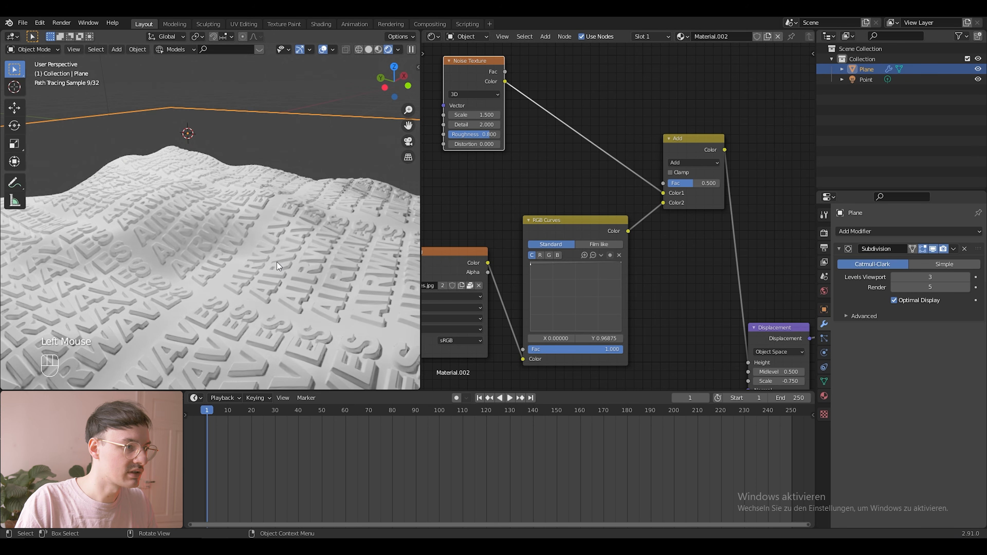
scroll(274, 272, "up", 2)
scroll(229, 264, "up", 2)
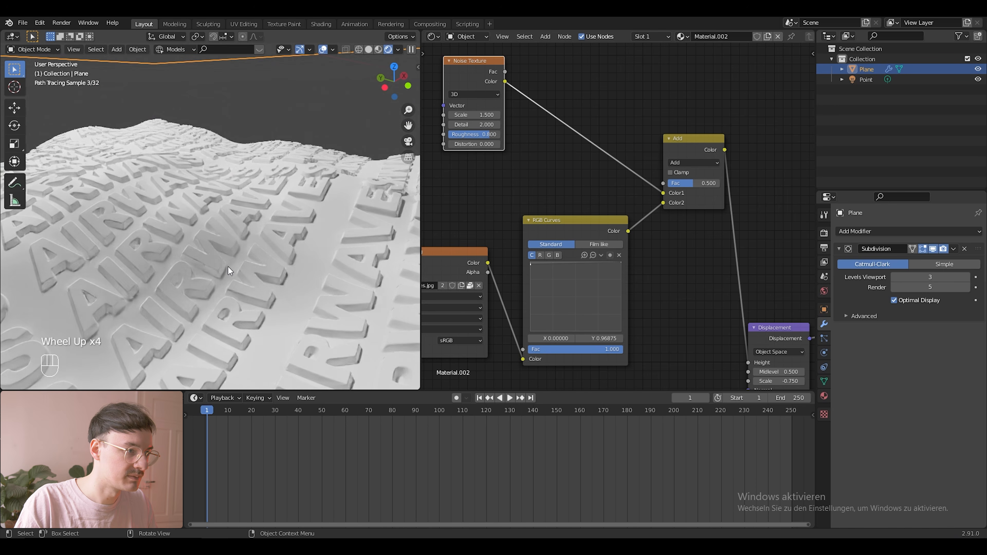
scroll(288, 297, "up", 3)
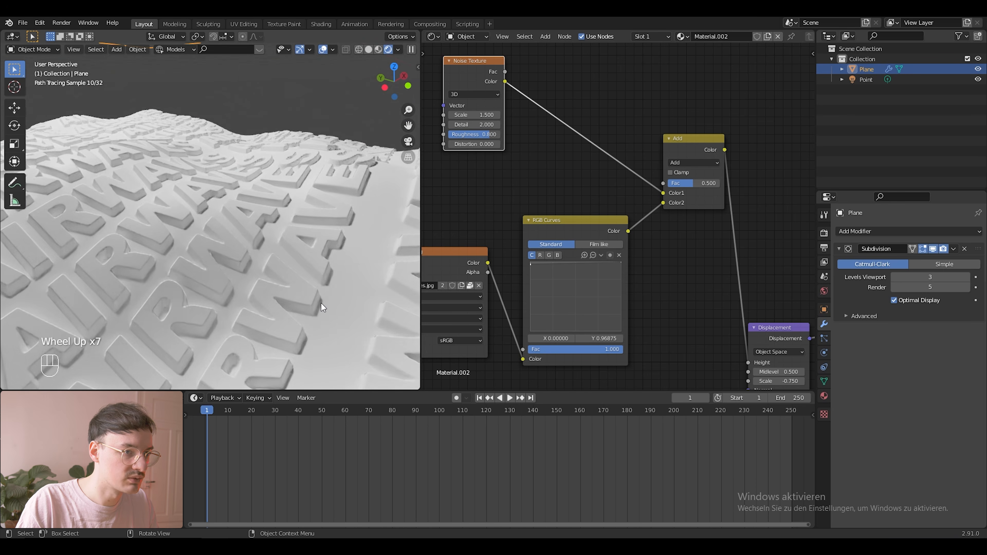
middle_click_drag(321, 304, 244, 298)
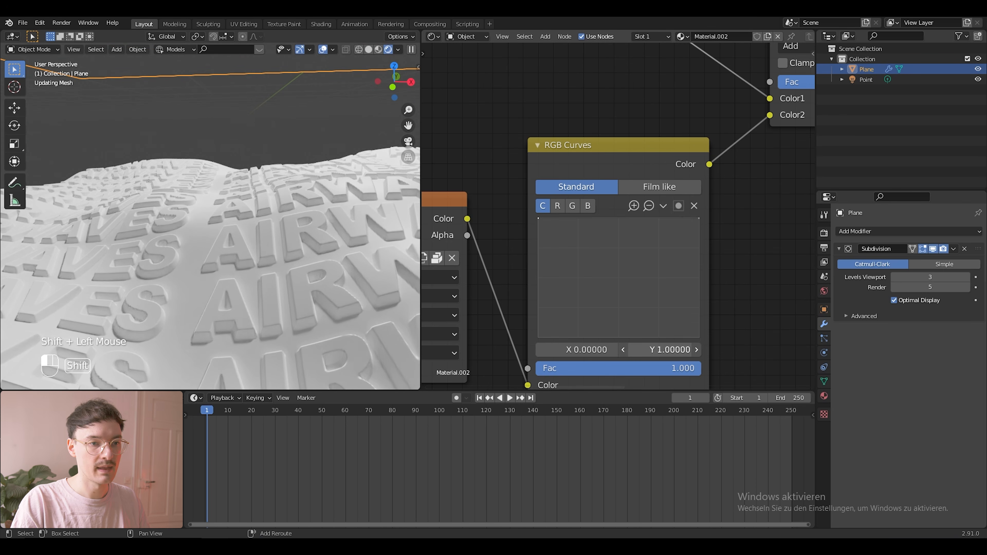
- Fine-tune the RGB Curves black point by setting its Y value to 0.98975
left_click_drag(676, 352, 663, 353, "shift")
left_click(676, 351)
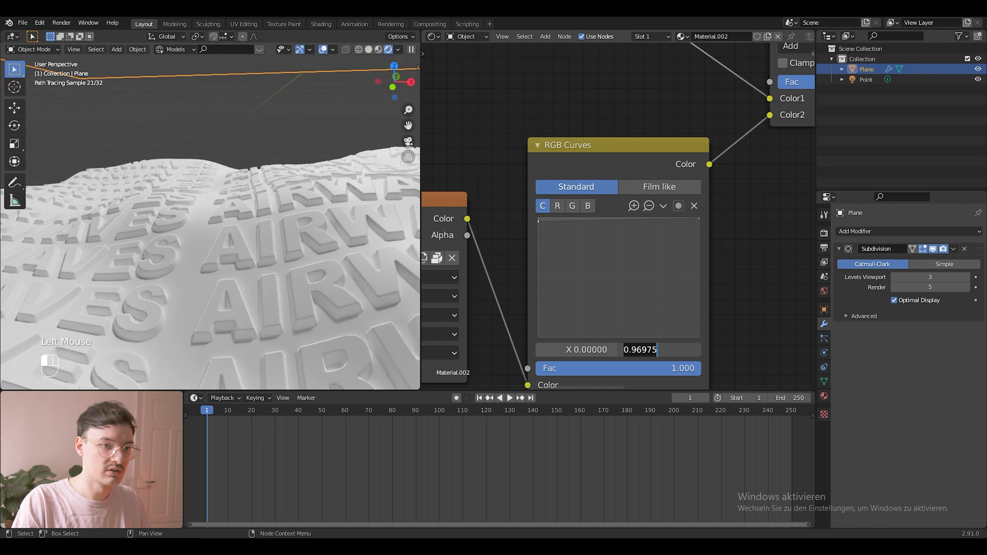
left_click(646, 350)
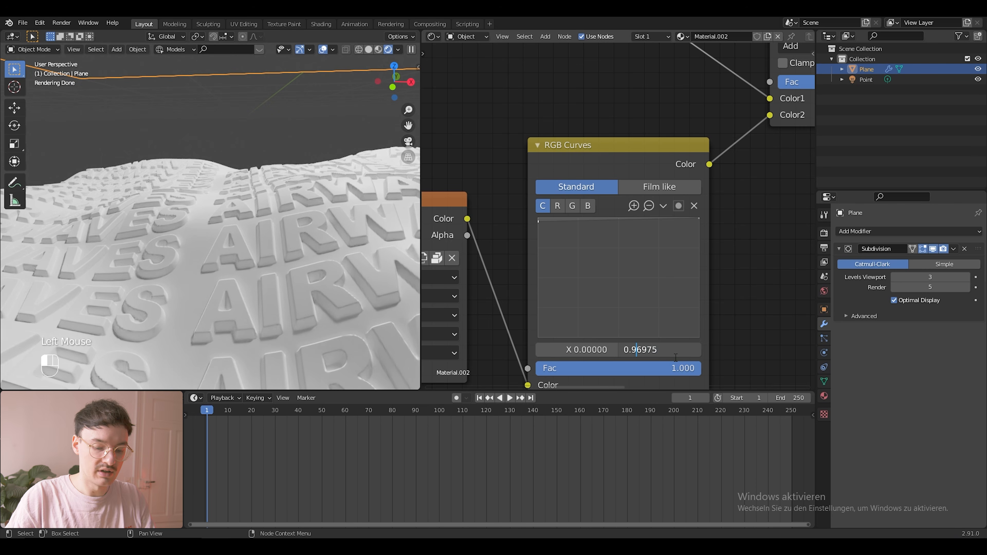
type("8")
key("Return")
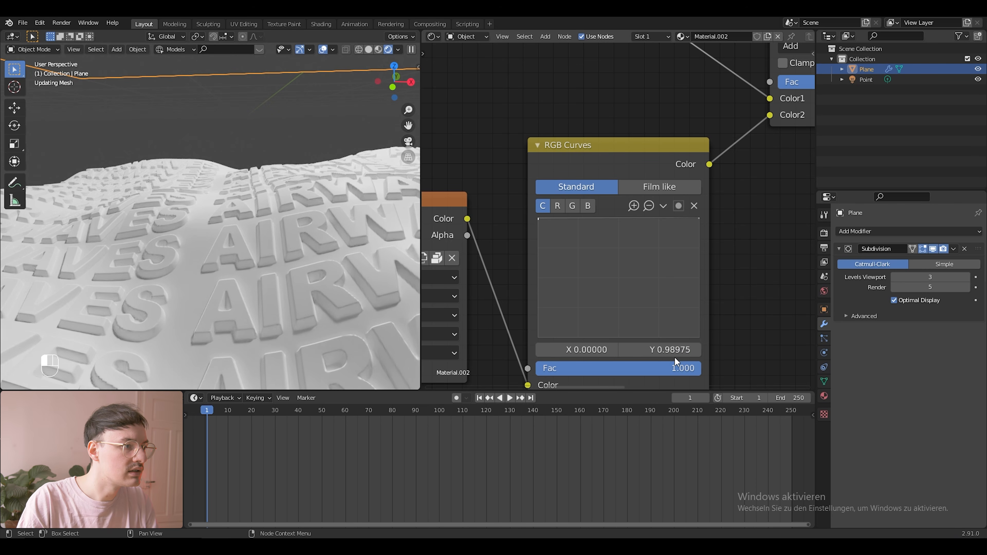
- Inspect the whole displaced plane and set the Displacement node's midlevel to 1
scroll(269, 290, "down", 4)
middle_click_drag(269, 289, 387, 255)
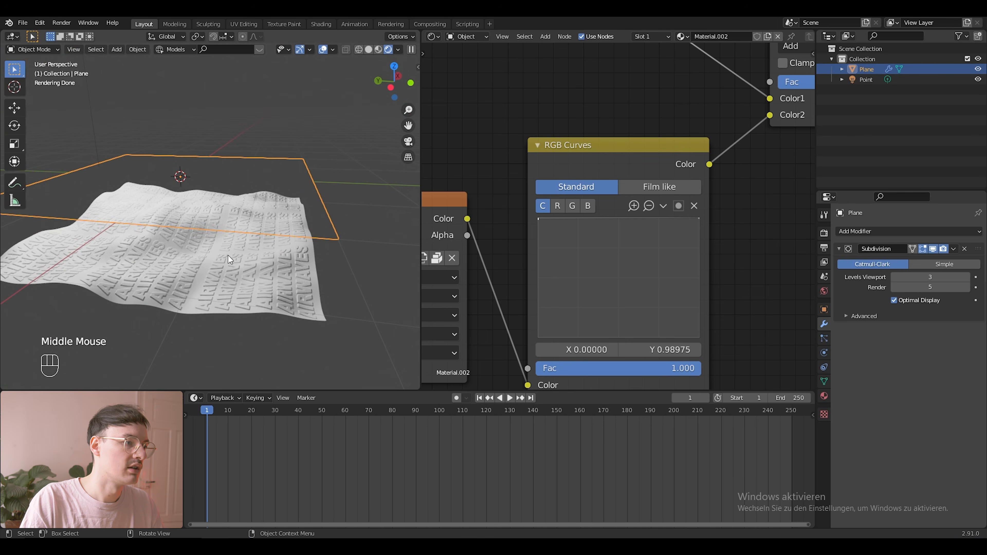
mouse_move(308, 281)
middle_mouse_down()
mouse_move(313, 265)
mouse_move(197, 264)
middle_mouse_up()
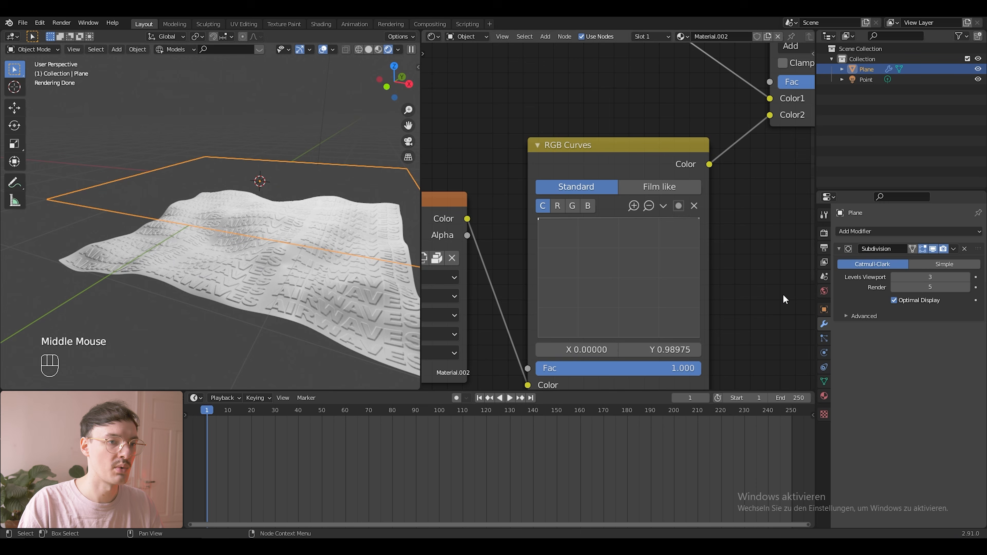
scroll(756, 257, "down", 2)
middle_click_drag(754, 259, 559, 229)
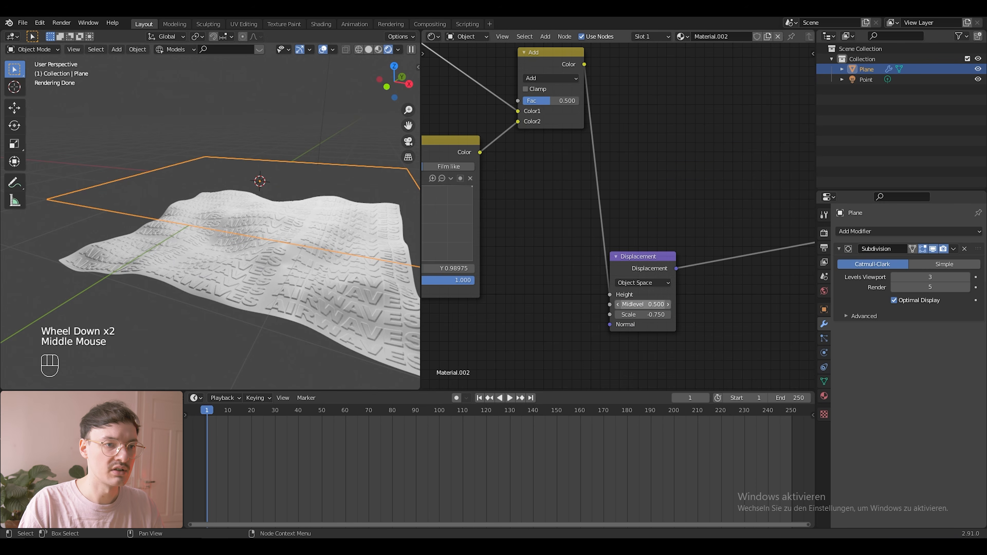
left_click_drag(636, 304, 639, 303)
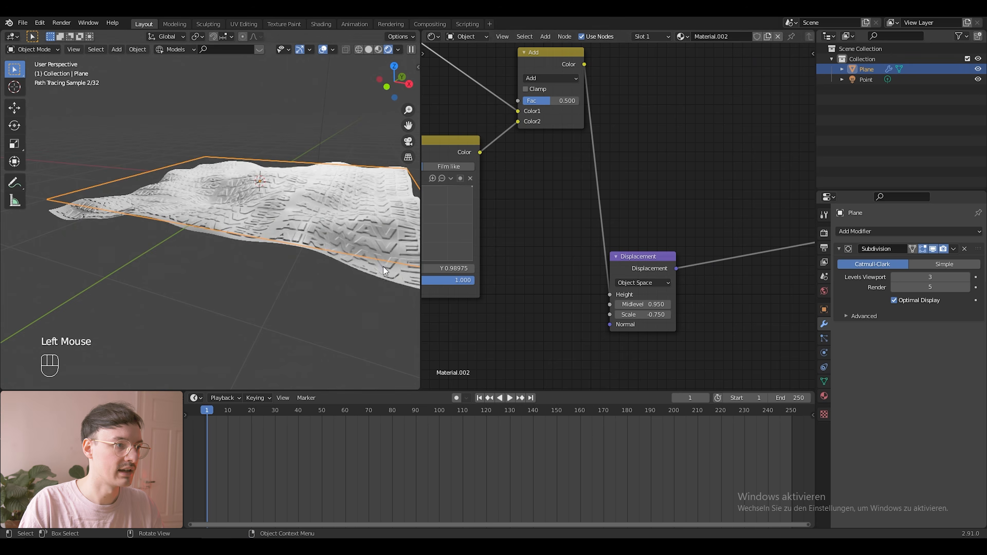
double_click(661, 305)
type("1")
key("Return")
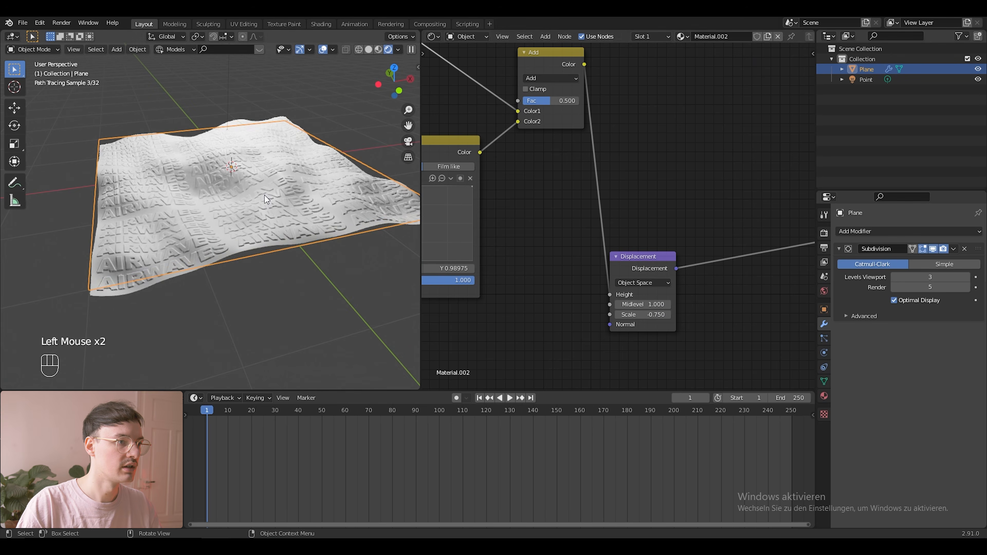
- Add connected Mapping and Texture Coordinate nodes to the Noise Texture node
middle_click_drag(265, 195, 223, 210)
scroll(538, 162, "down", 3)
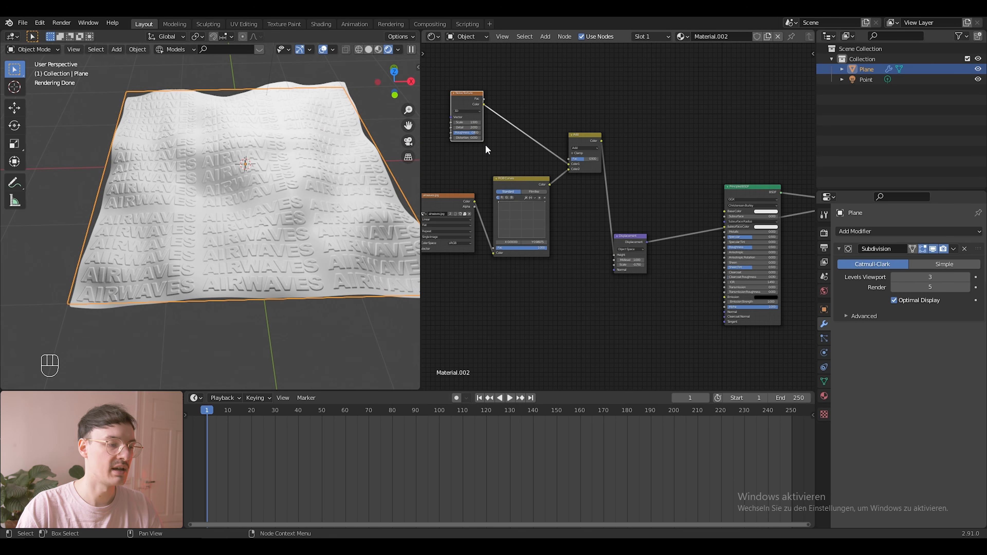
middle_click_drag(486, 148, 624, 218)
scroll(586, 230, "up", 3)
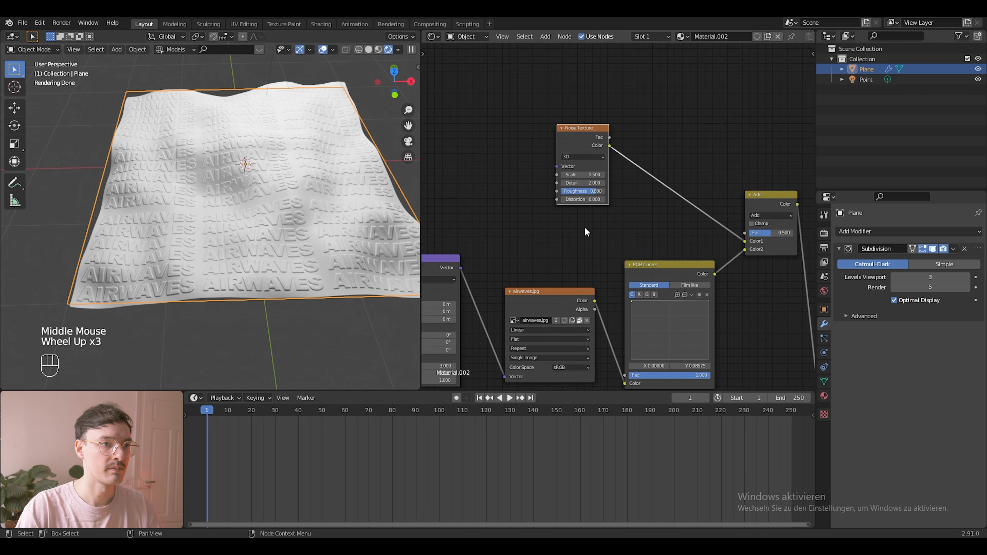
middle_click_drag(527, 212, 644, 249)
left_click(656, 191)
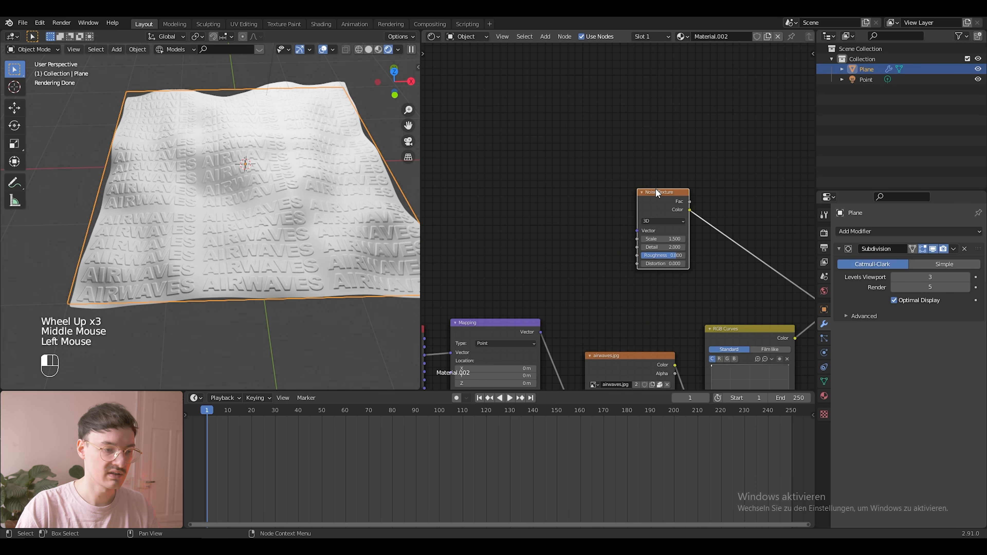
key("ctrl")
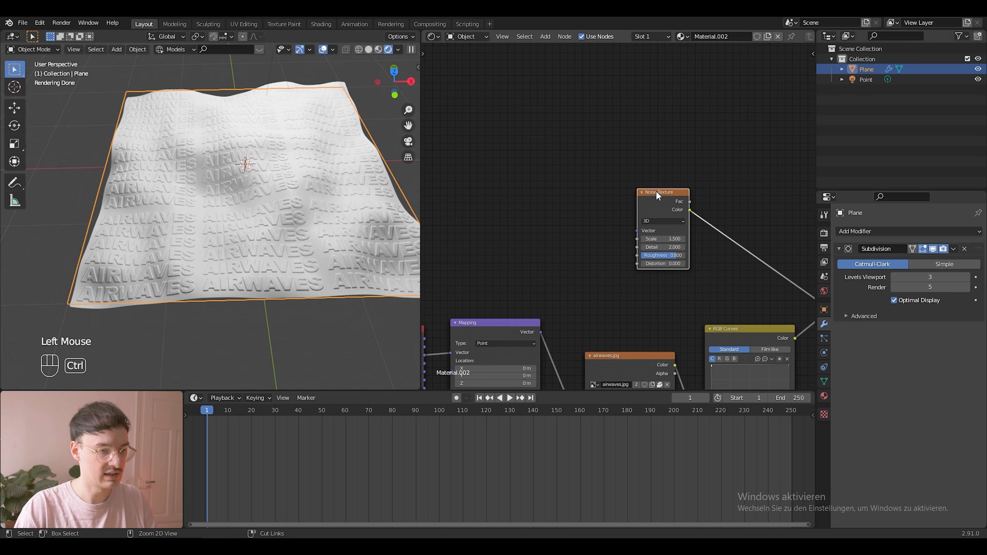
key("ctrl+t")
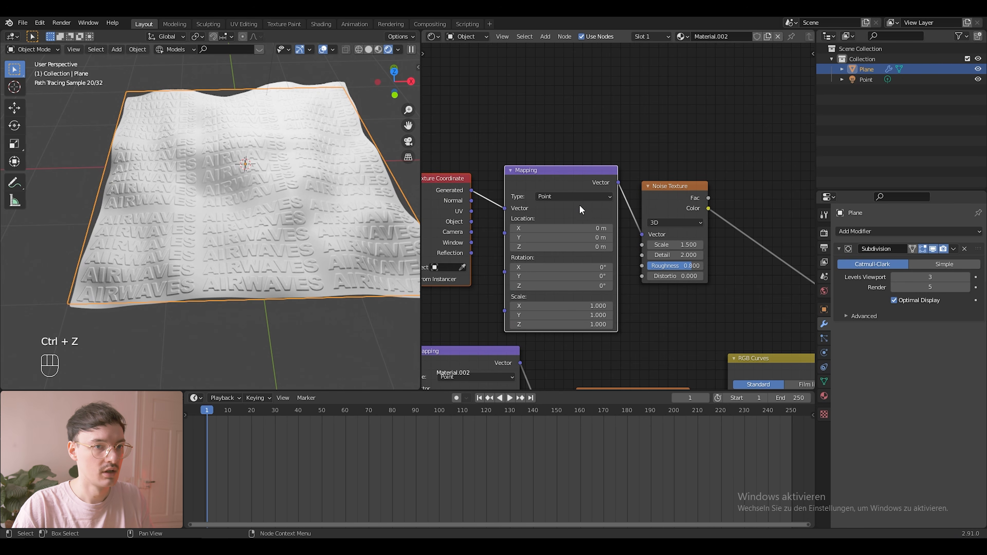
- Set the Subdivision modifier's viewport level to 0
left_click(919, 277)
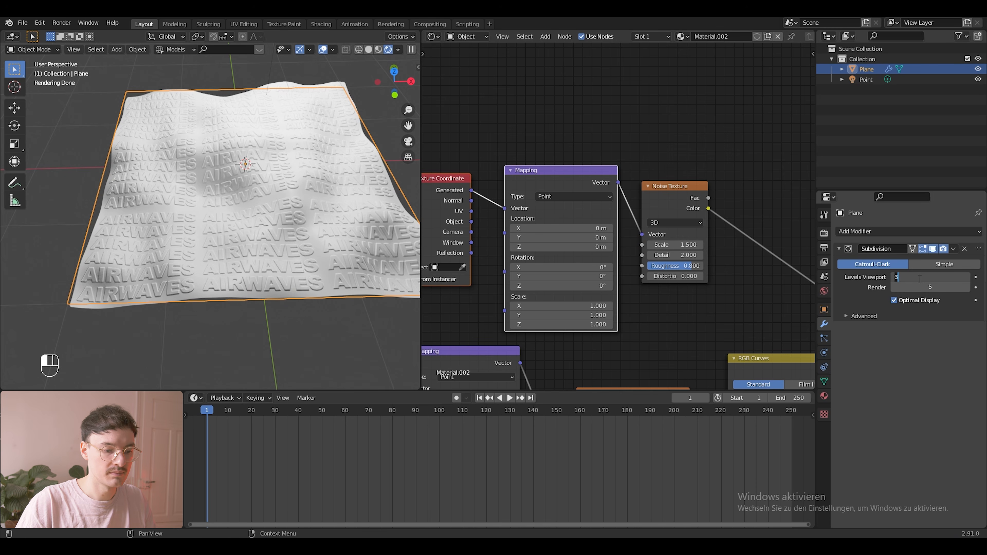
key("Return")
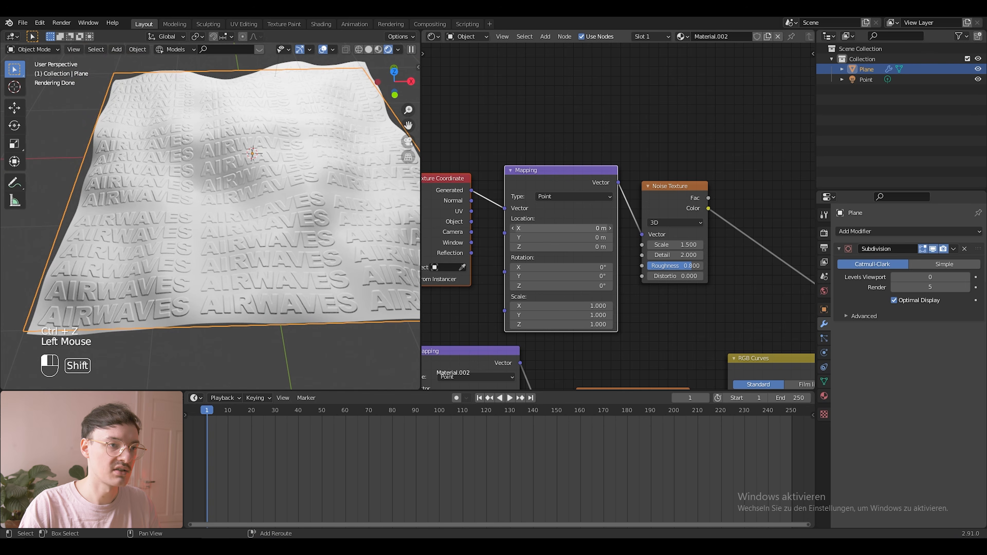
- Try shifting the noise mapping's X location to 0.65 m, undo it, and try a Z location of 1.08 m
mouse_move(560, 228)
left_mouse_down("shift")
mouse_move(591, 228)
mouse_move(568, 233)
left_mouse_up("shift")
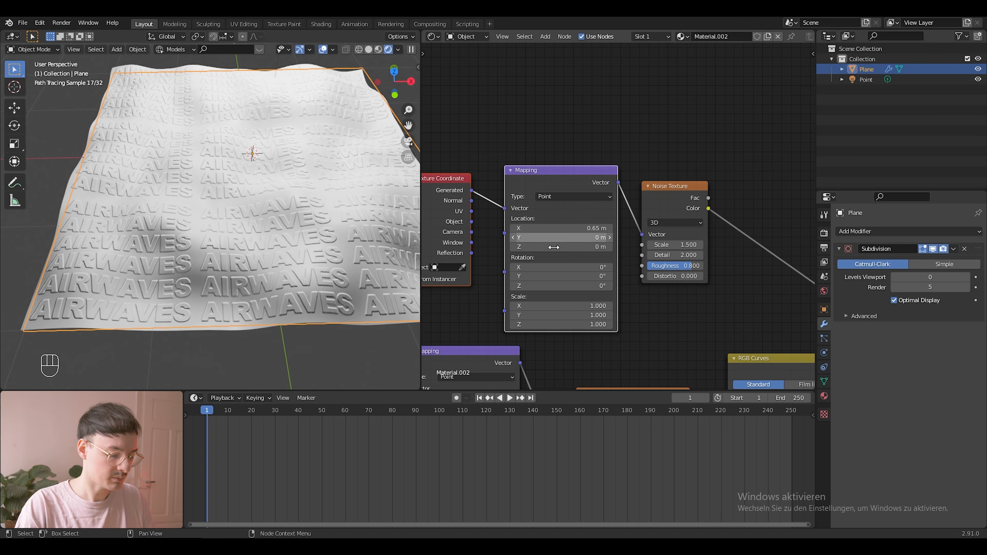
key("ctrl+z")
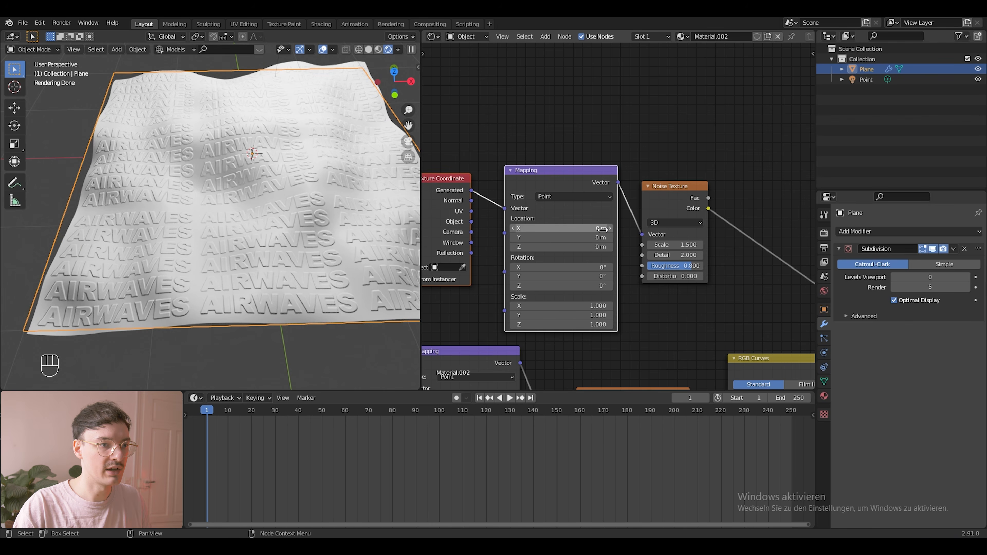
left_click_drag(586, 245, 668, 245, "shift")
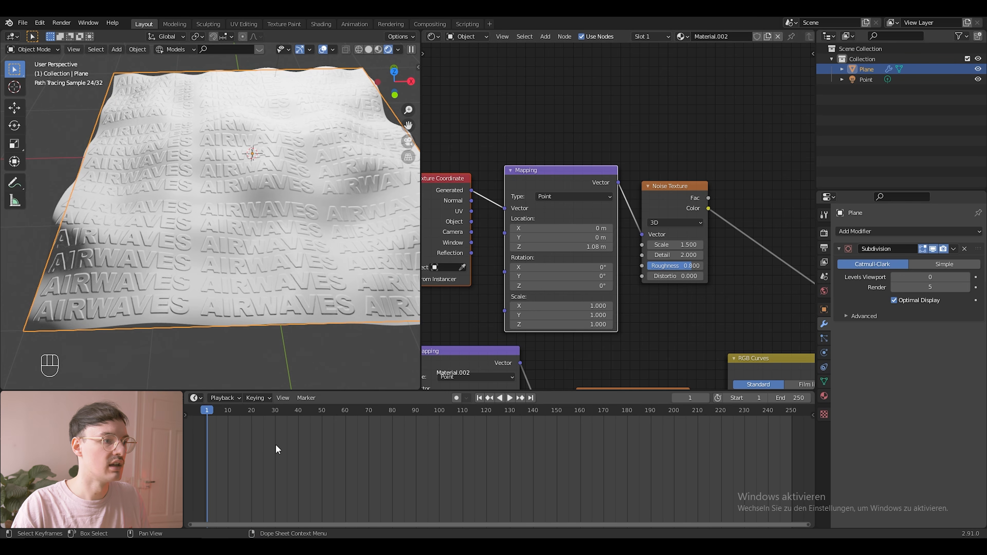
- Set the animation's end frame to 240
left_click(789, 398)
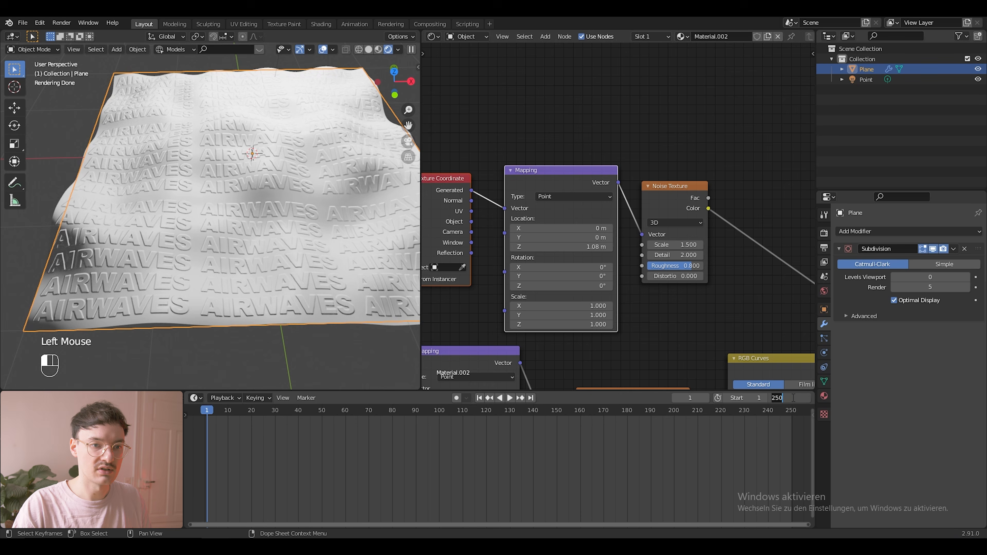
type("240")
key("Return")
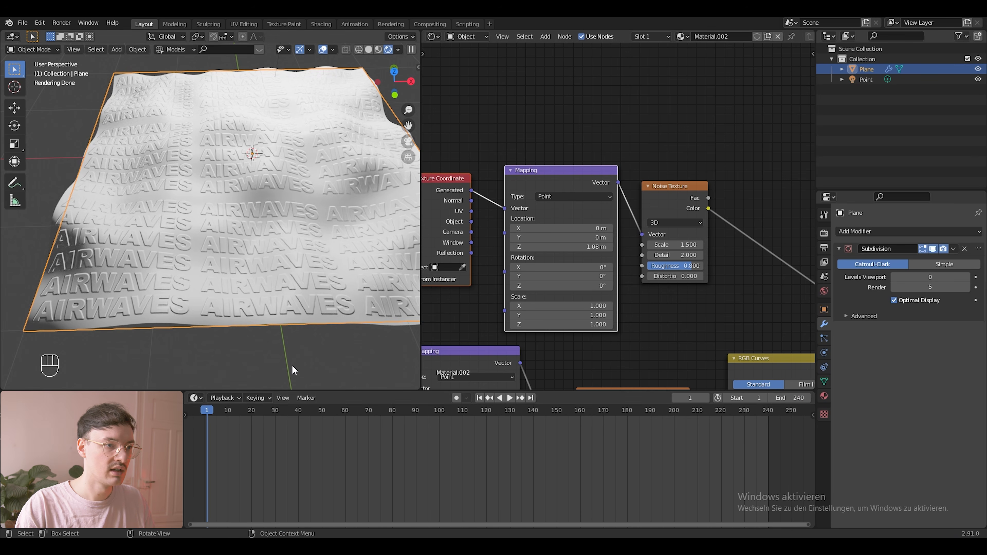
- Set the noise mapping's Z location to 0 m and insert location keyframes at frame 1
left_click(571, 244)
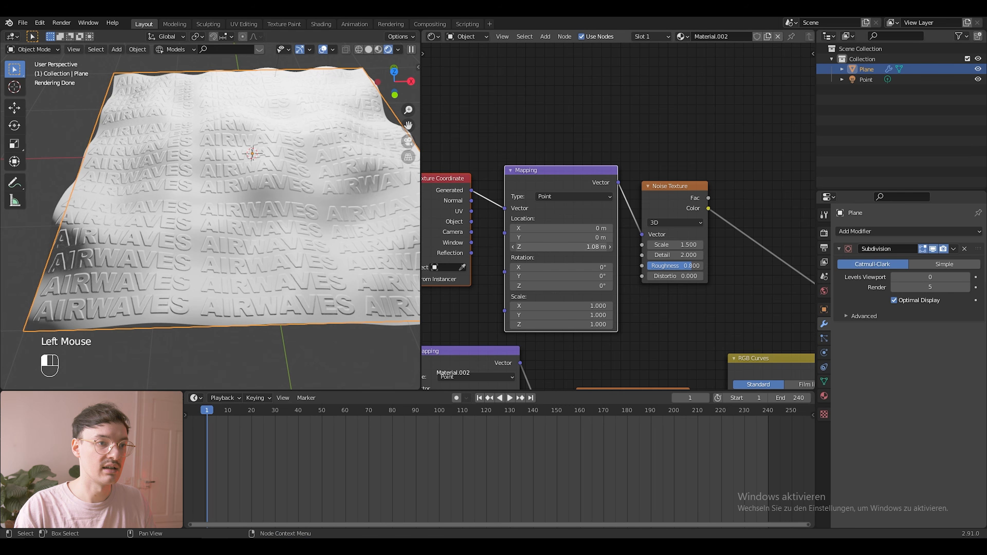
type("0")
key("Return")
right_click(570, 245)
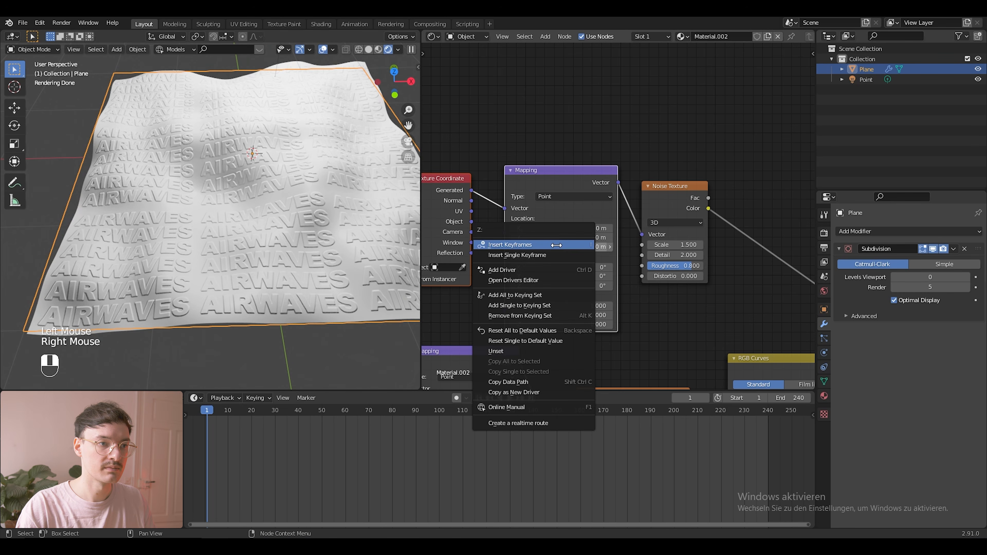
right_click(543, 247)
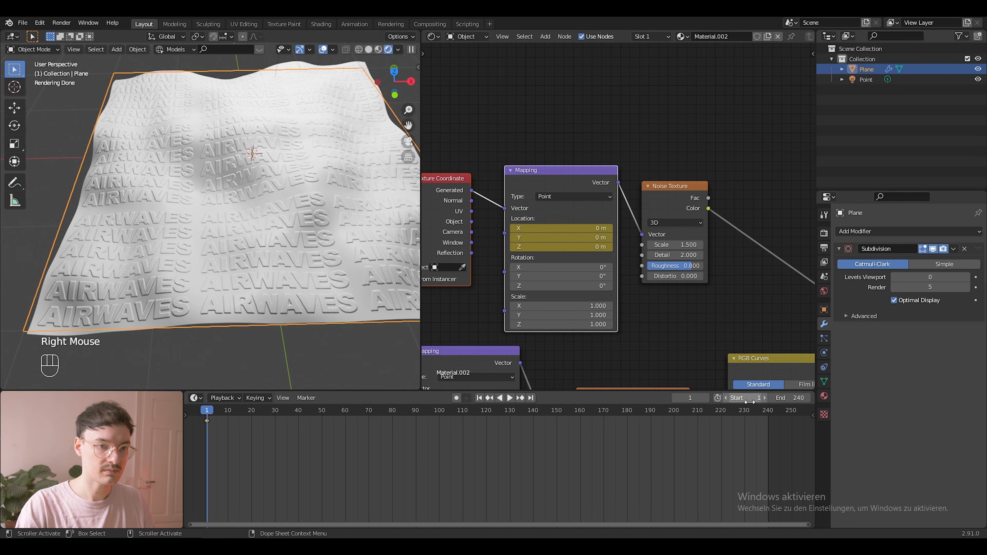
- At frame 240, set the noise mapping's Z location to 0.43 m and insert location keyframes
left_click(765, 412)
key("ctrl+z")
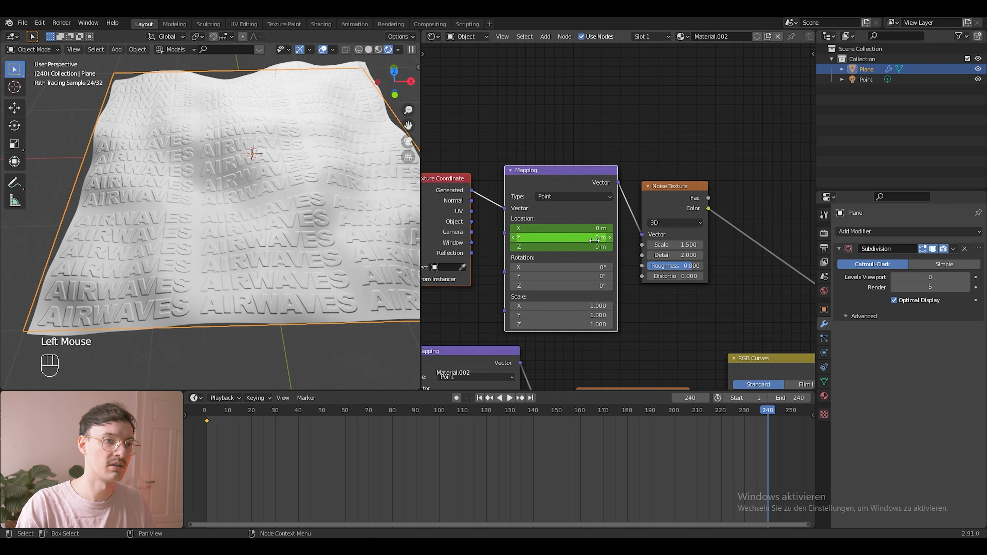
left_click_drag(562, 247, 612, 247, "shift")
right_click(575, 247)
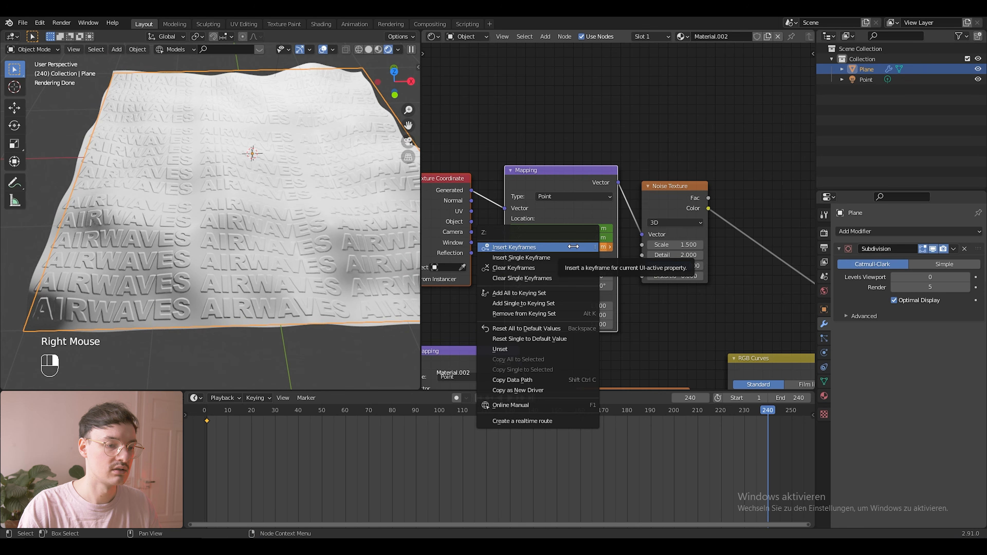
left_click(573, 248)
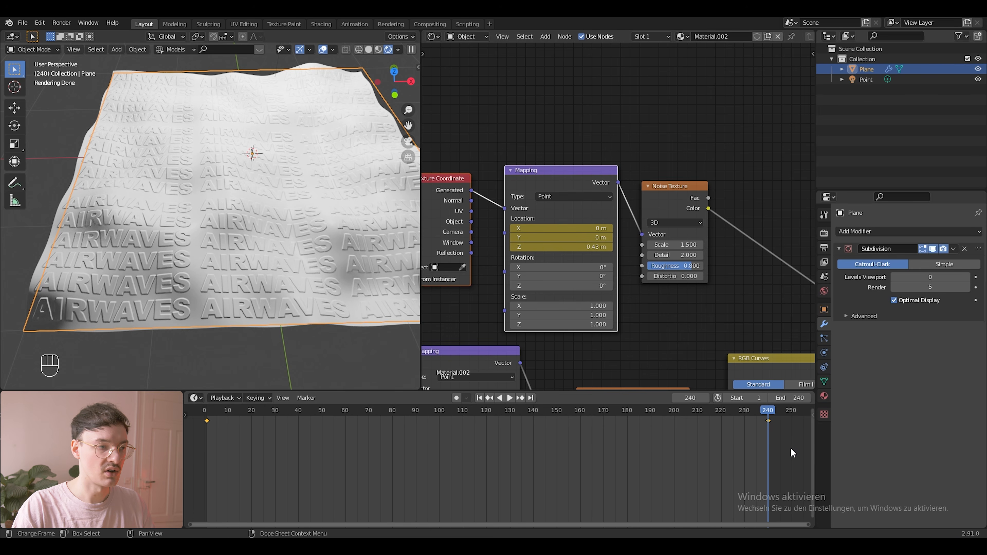
- Set the interpolation of both mapping keyframes to Linear and scrub back to the start of the timeline
left_click_drag(792, 451, 204, 422)
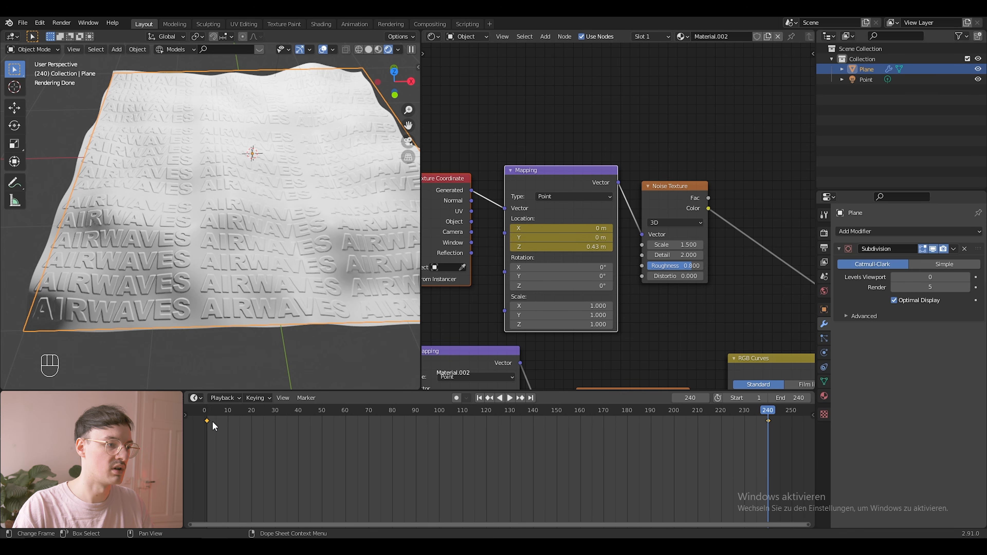
right_click(206, 423)
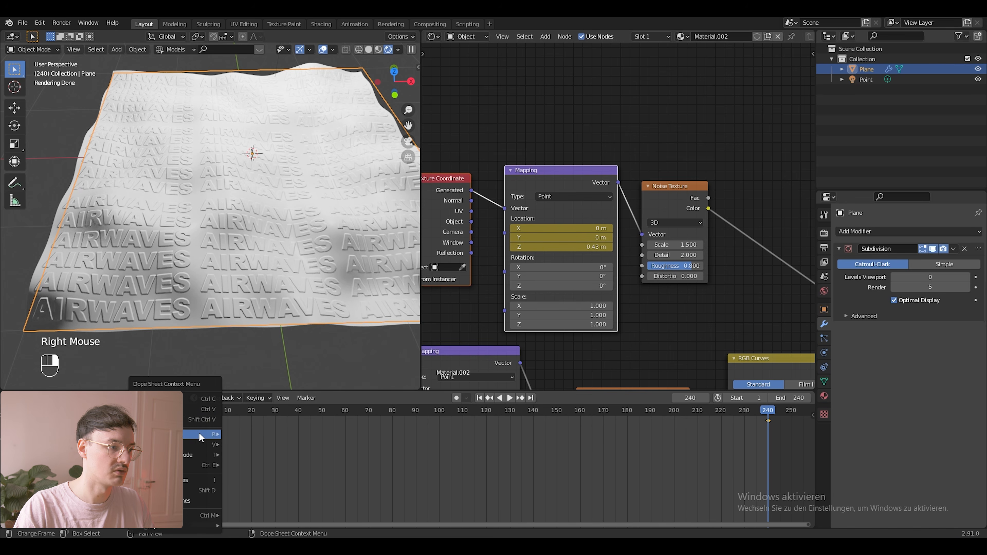
mouse_move(189, 456)
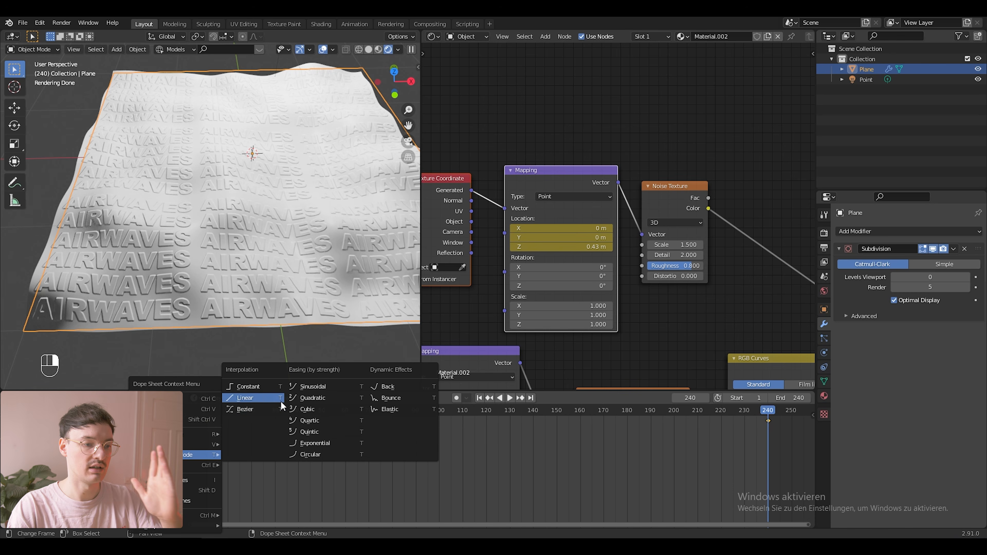
left_click(265, 398)
left_click(213, 411)
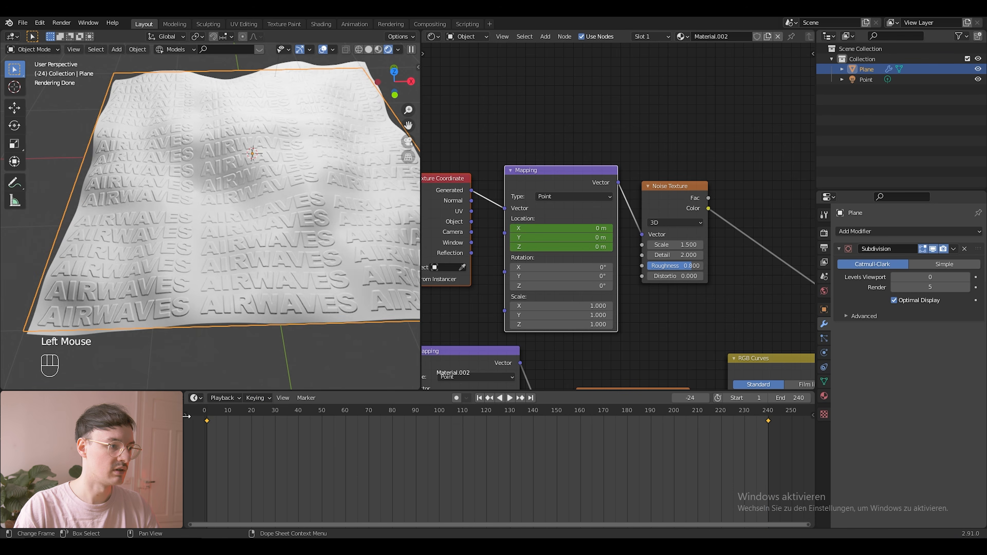
- Play the wave animation from the start of the timeline to judge its speed
left_click(217, 411)
key("space")
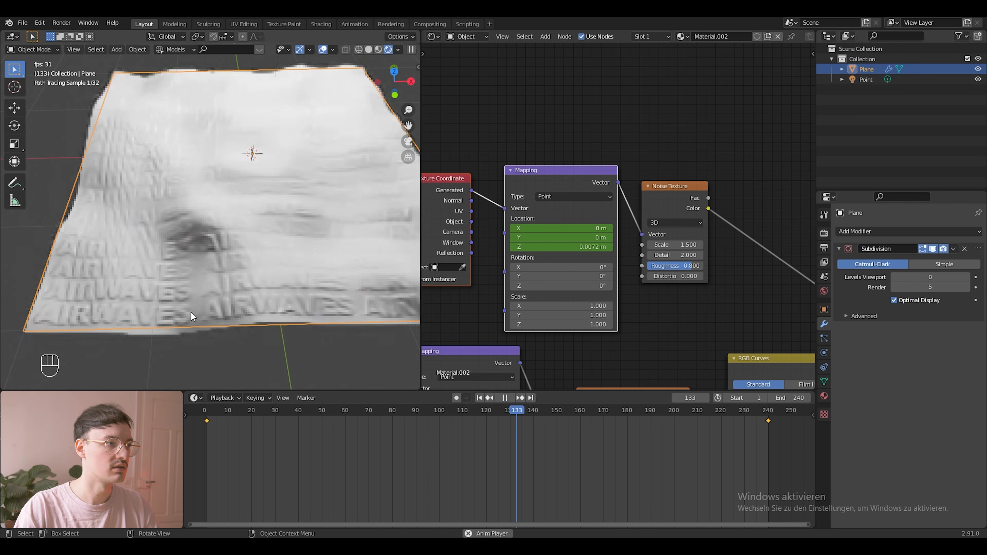
key("space")
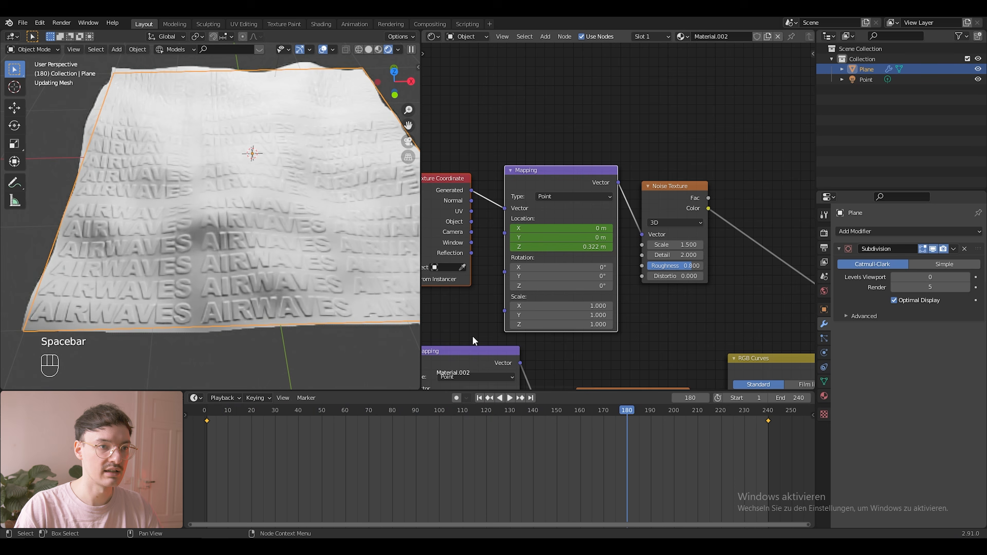
- At frame 240, set the noise mapping's Z location to 1.27 m and replace its location keyframes
left_click(769, 412)
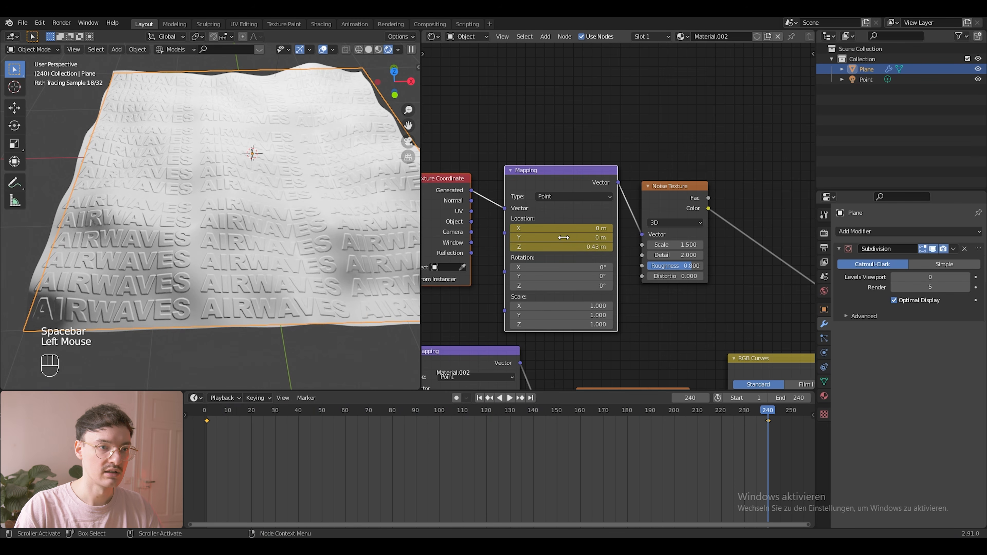
left_click_drag(564, 247, 619, 246, "shift")
right_click(565, 245)
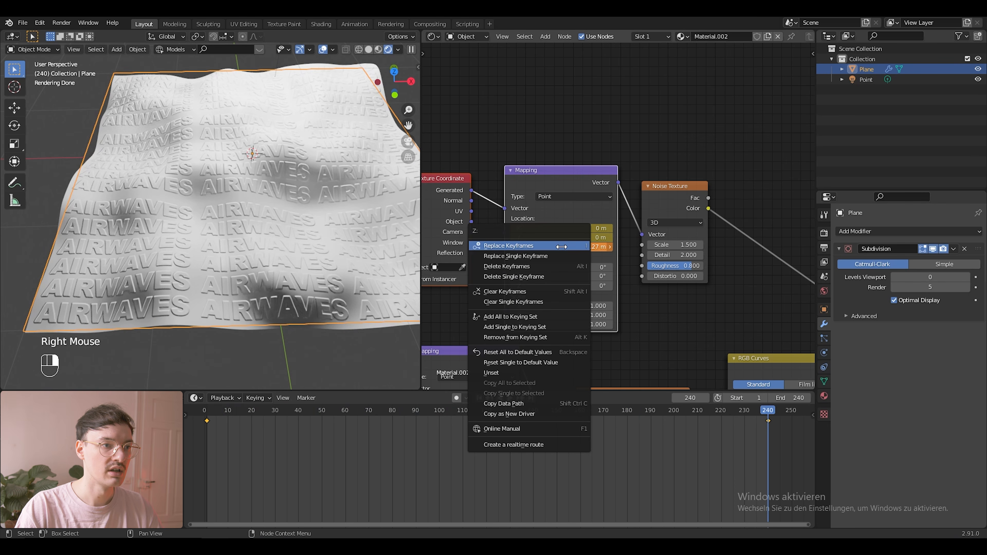
left_click(561, 245)
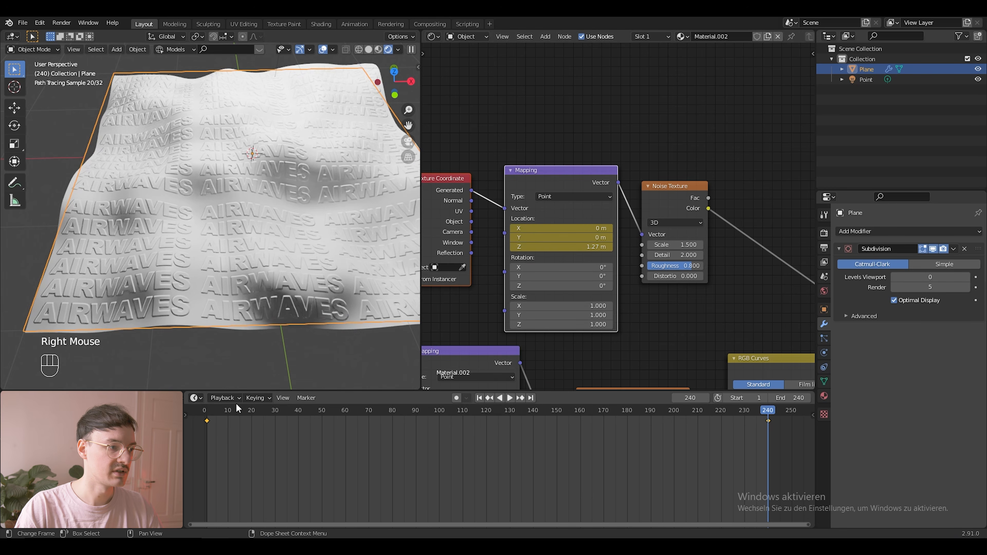
- Play back the animation to examine the wave motion with the new end keyframe
left_click(225, 411)
key("space")
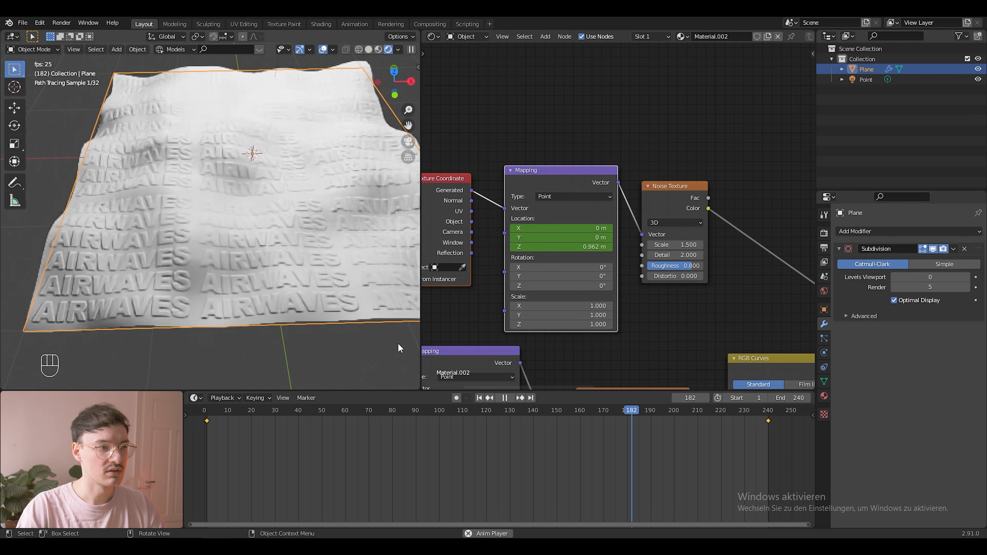
key("space")
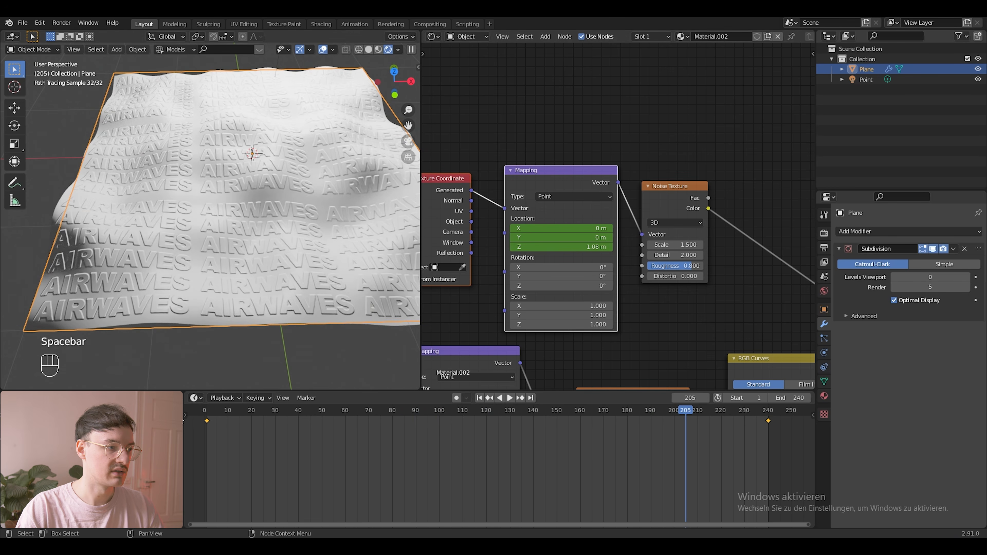
- Try shifting the noise mapping's X location to 0.4 m at frame 1
left_click(214, 413)
left_click_drag(212, 411, 209, 412)
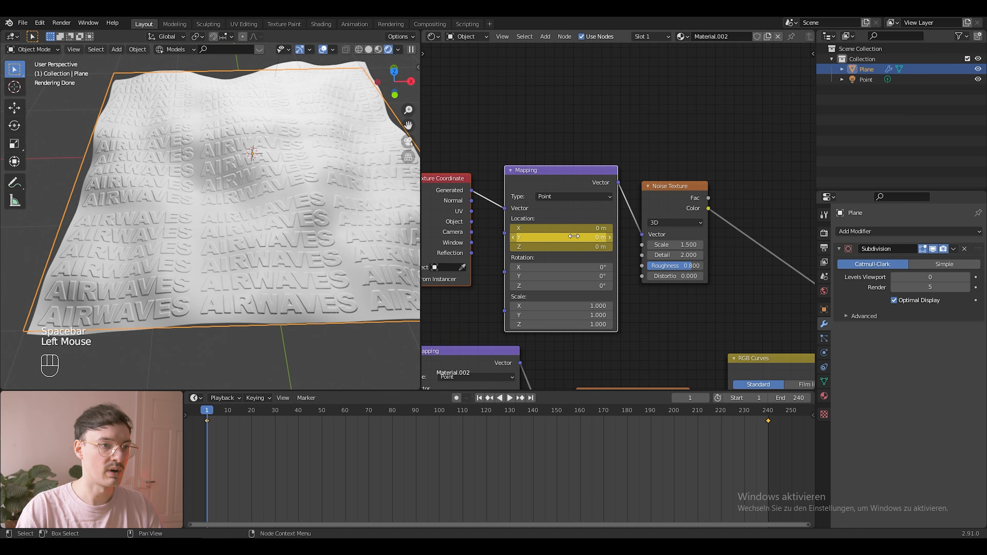
mouse_move(576, 237)
left_mouse_down()
mouse_move(599, 237)
mouse_move(580, 229)
left_mouse_up()
key("ctrl+z")
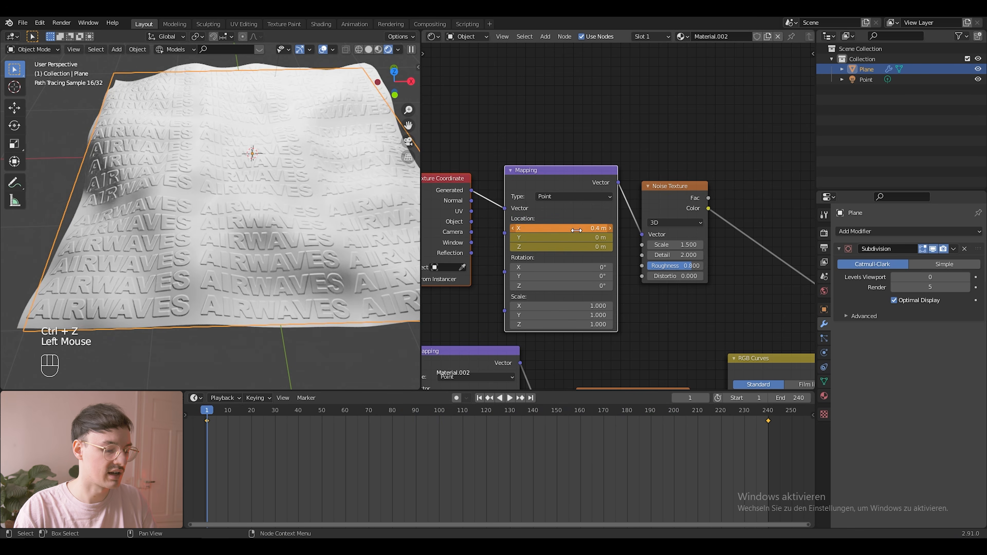
- At frame 240, set the noise mapping's X location to 0.27 m and replace its location keyframes
left_click(768, 413)
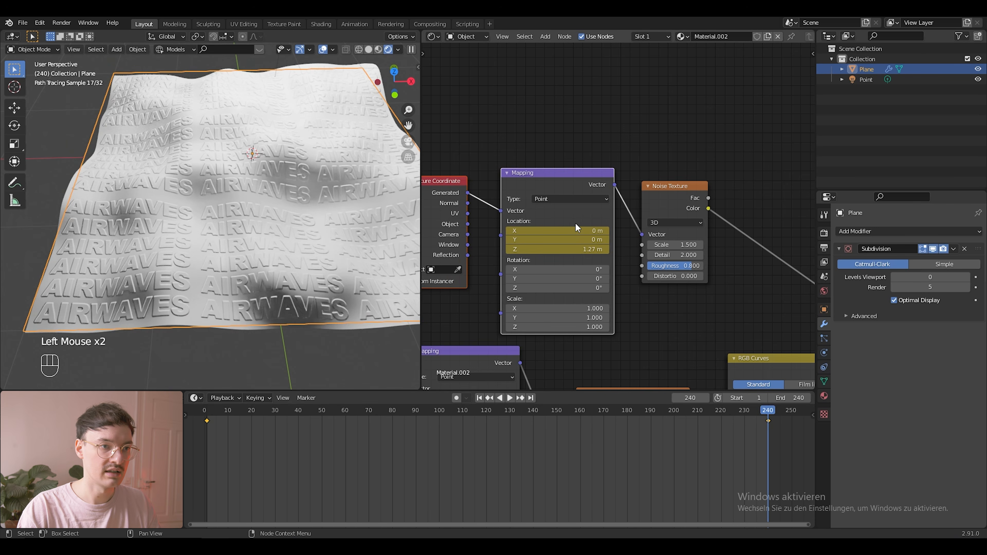
left_click(560, 224)
left_click_drag(558, 230, 583, 229, "shift")
right_click(543, 229)
left_click(540, 230)
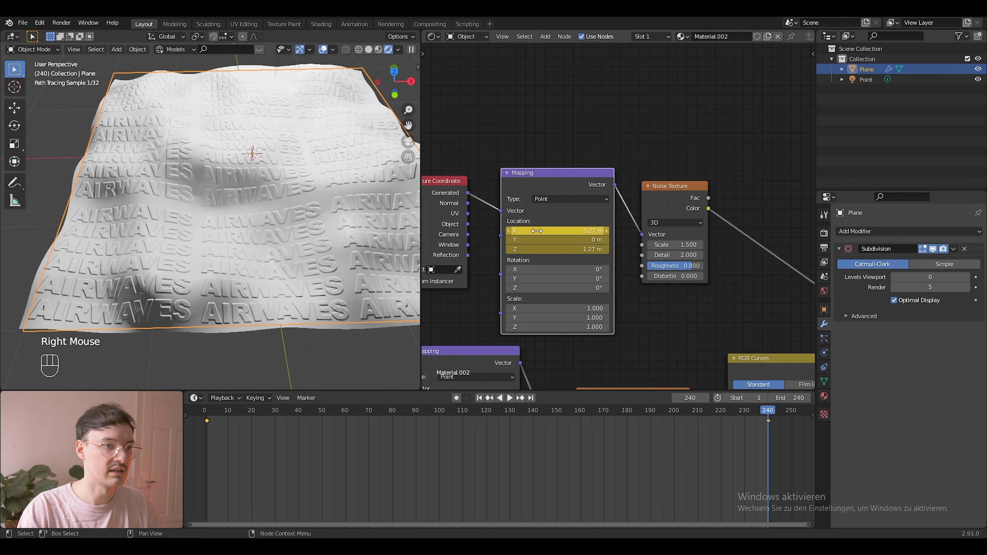
- Play the animation from frame 1 to examine the waves' combined sideways and vertical noise movement
left_click(207, 411)
key("space")
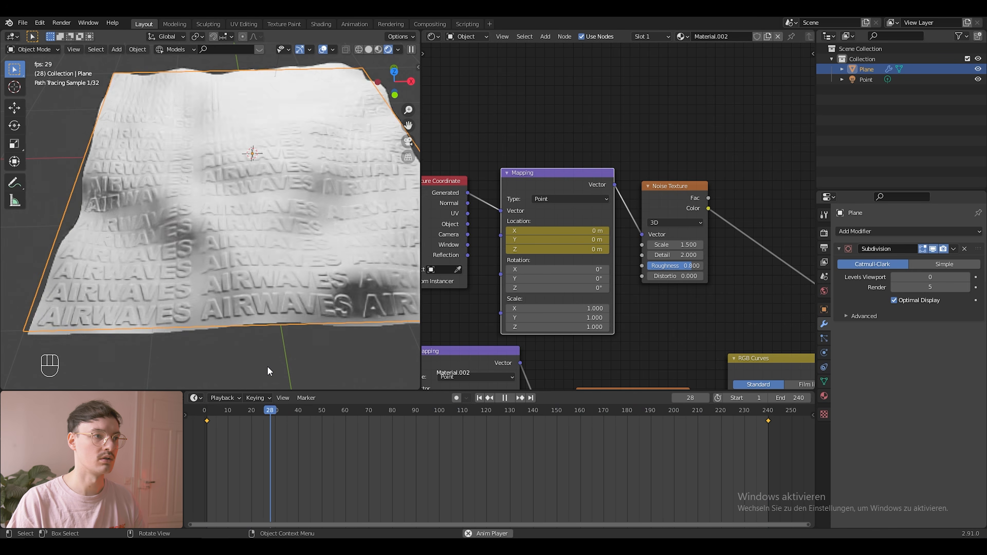
key("space")
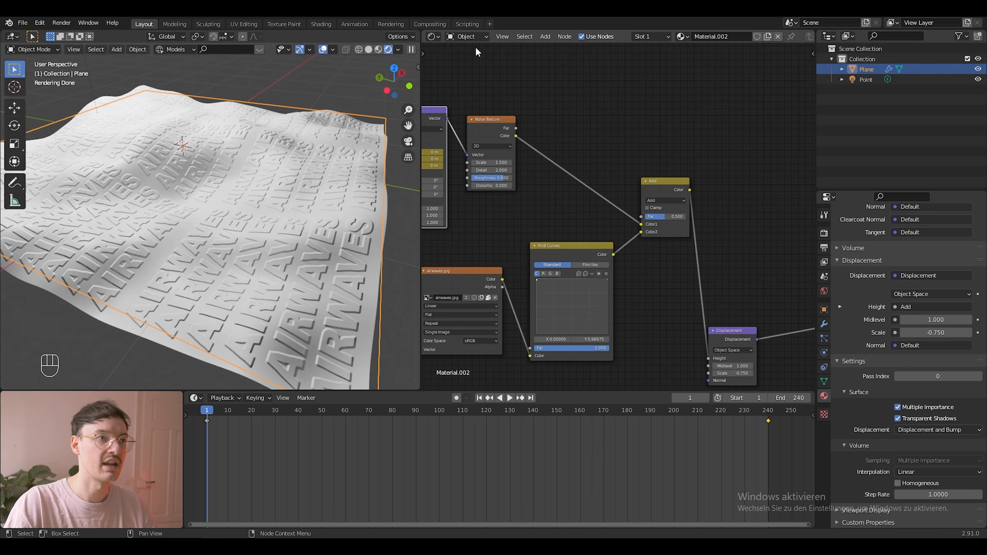
- Switch the node editor to the World shader and add an Environment Texture node feeding the Background node's color
left_click(475, 37)
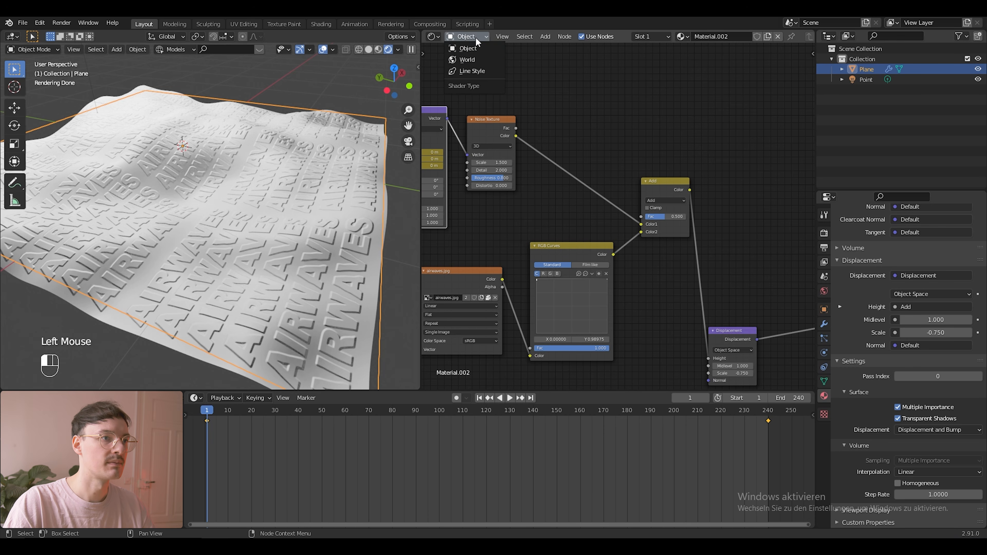
left_click(469, 59)
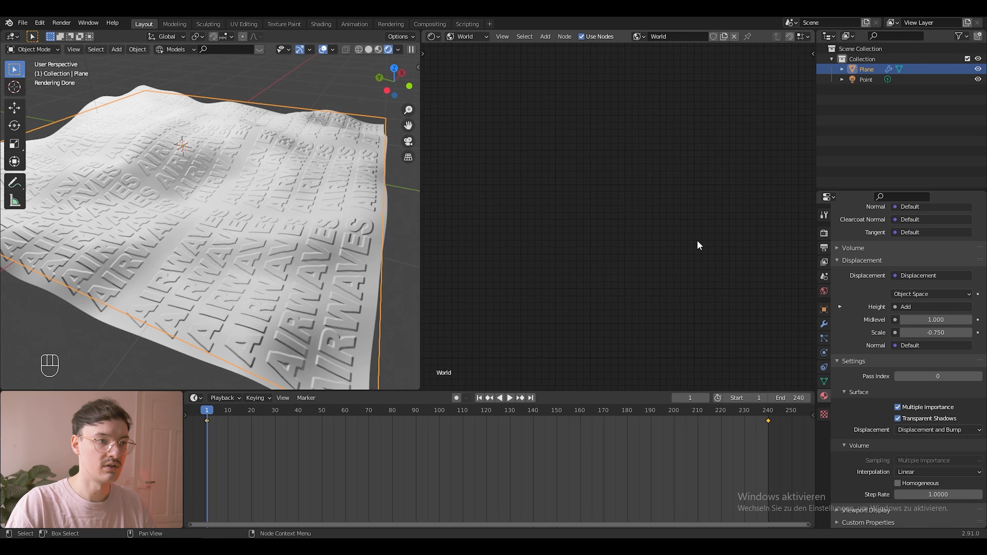
scroll(697, 245, "down", 2)
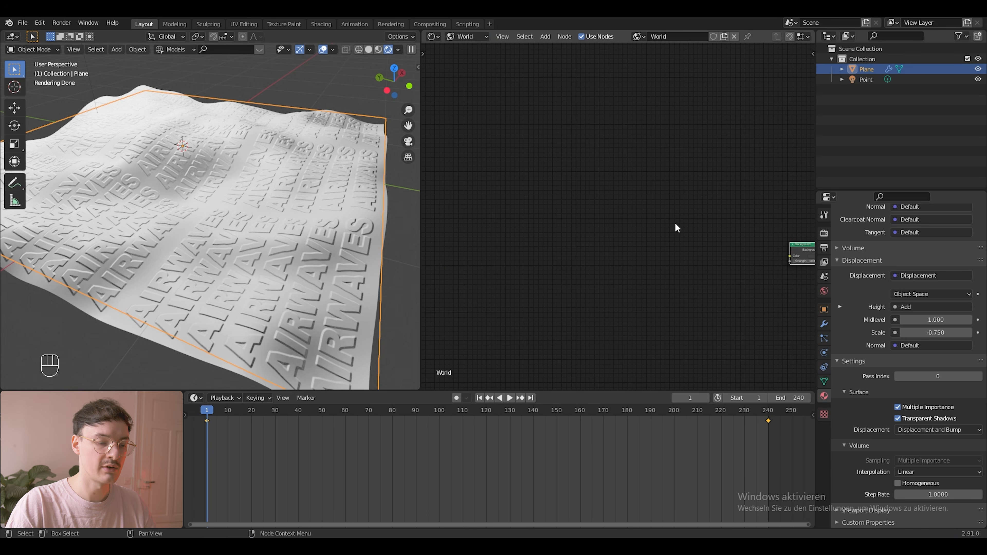
middle_click_drag(769, 220, 644, 223)
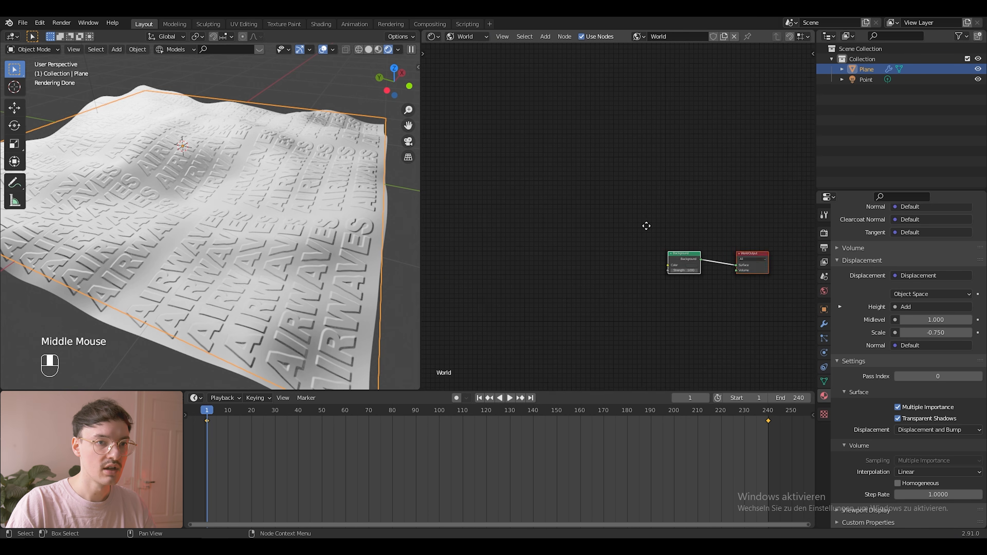
scroll(622, 249, "up", 2)
mouse_move(545, 280)
middle_mouse_down()
mouse_move(468, 322)
mouse_move(548, 297)
middle_mouse_up()
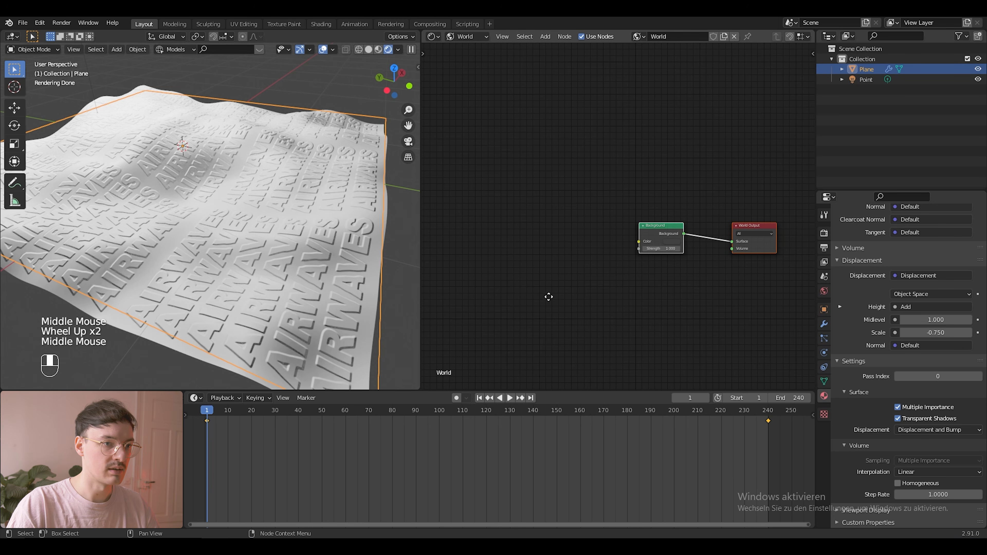
left_click(528, 231)
key("shift+a")
left_click(528, 231)
type("envir")
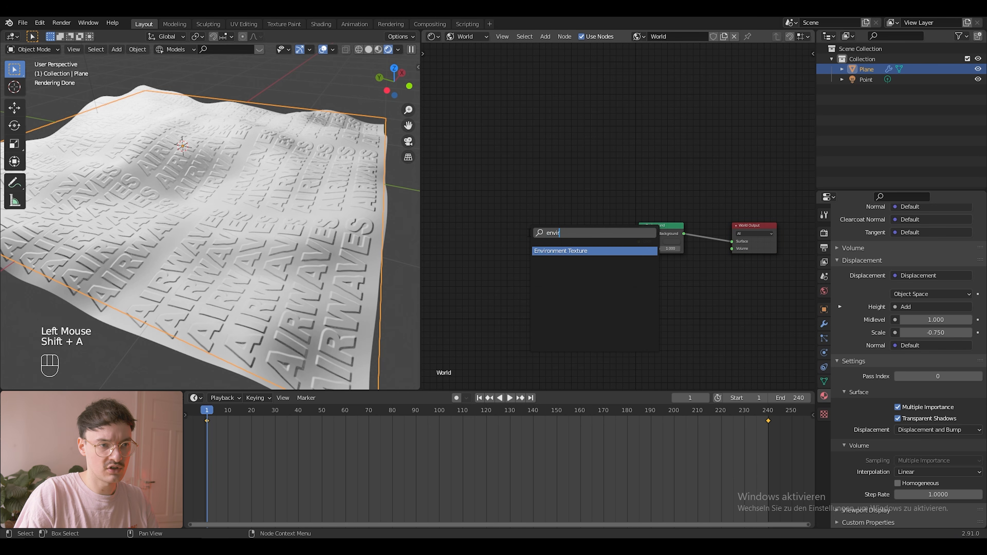
key("Return")
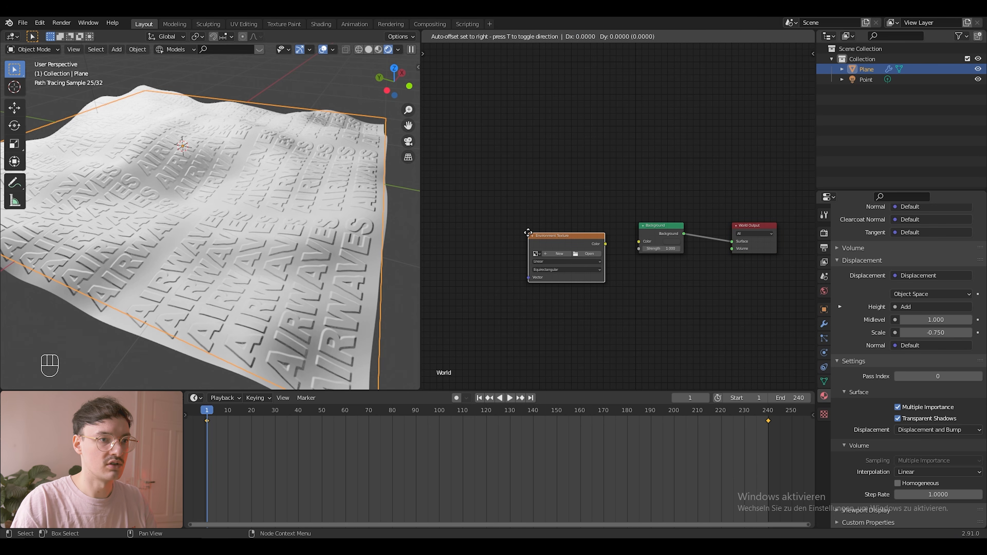
left_click(528, 215)
- Load kiara_1_dawn_8k.hdr from the Outdoor HDRI folder in 3D-Resources into the environment texture
left_click(588, 236)
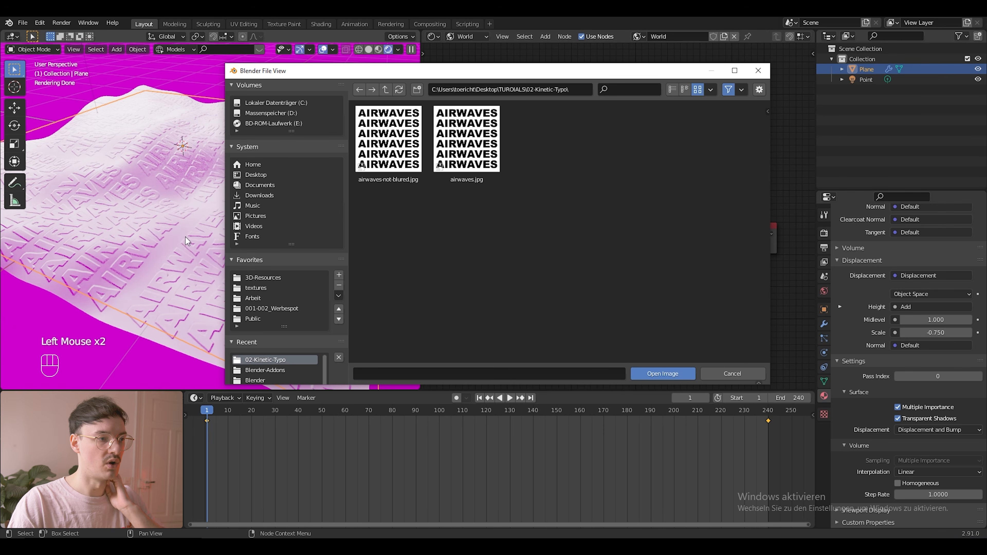
left_click(264, 277)
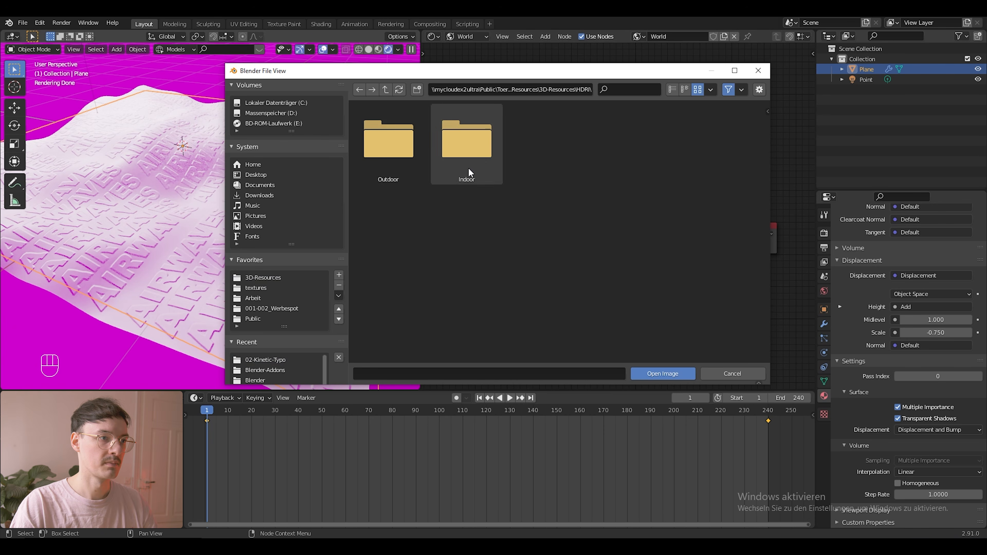
double_click(381, 147)
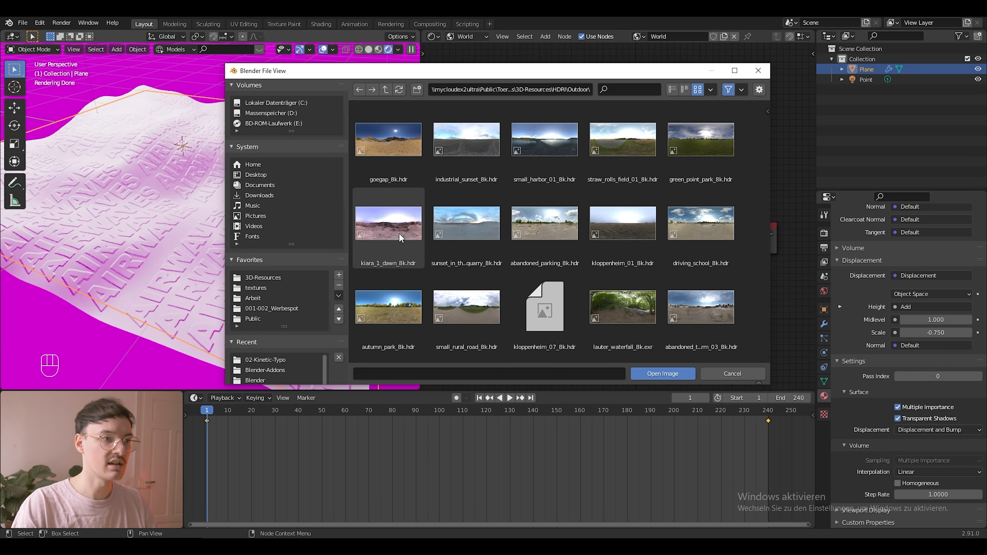
left_click(402, 222)
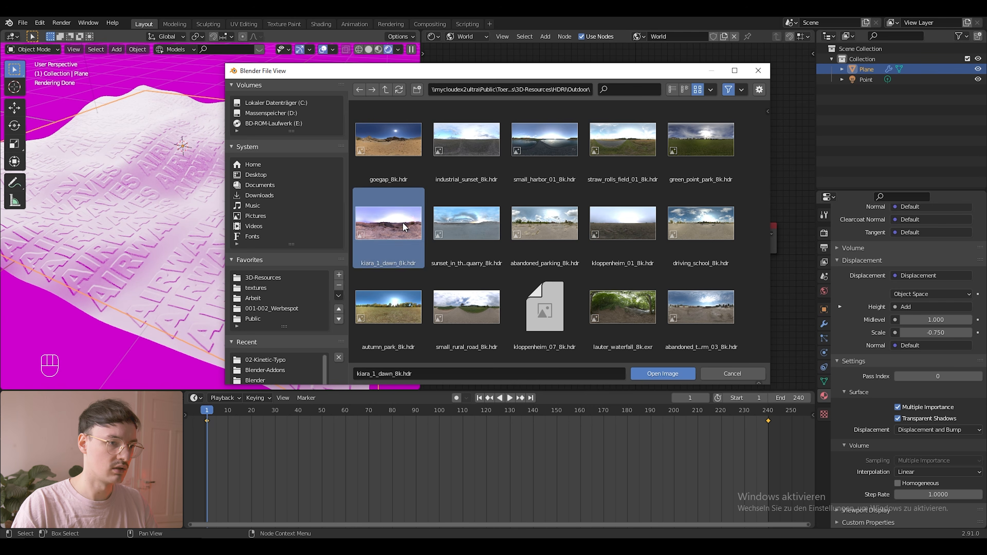
left_click(688, 374)
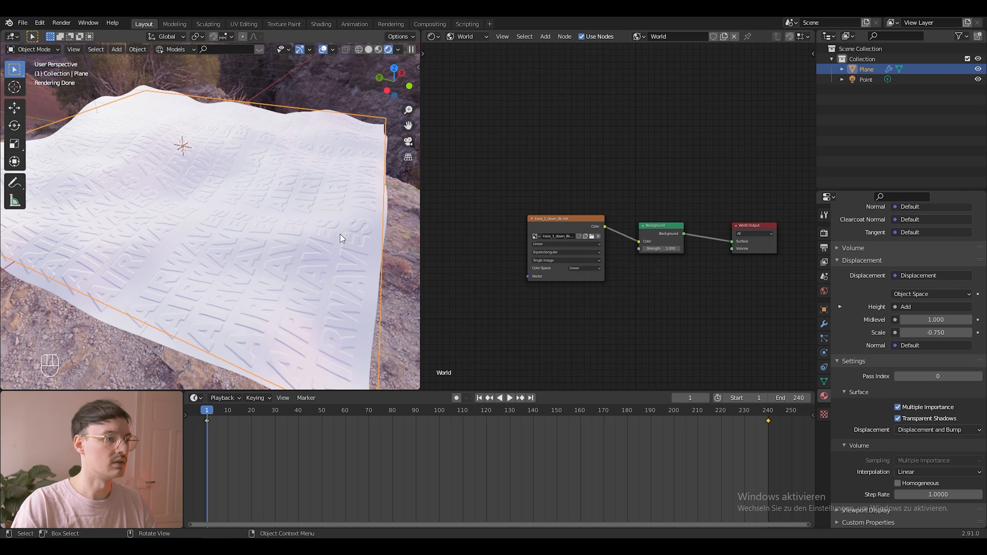
- Return to the plane's object material and set the Principled BSDF's metallic to 1.000 and roughness to 0.000
middle_click_drag(340, 234, 249, 252)
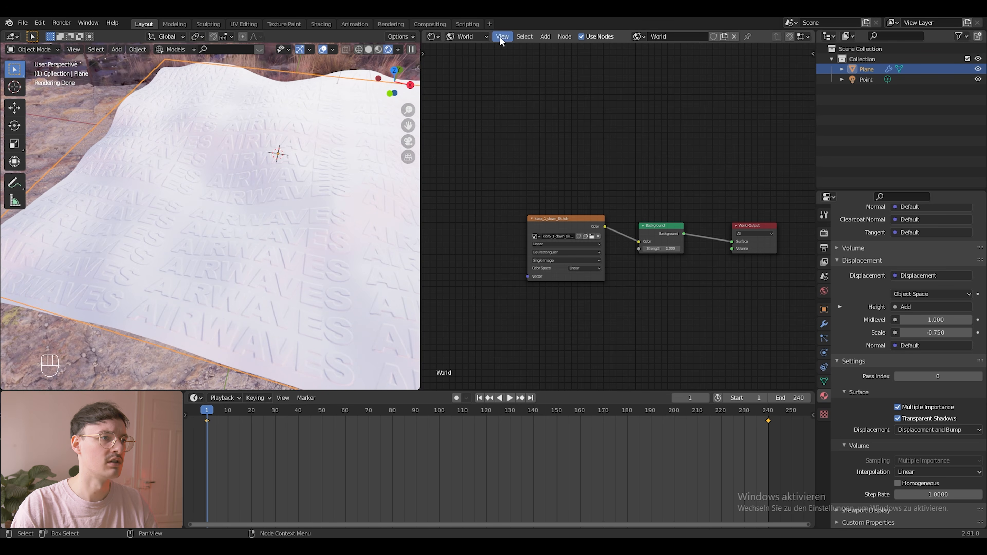
left_click(454, 36)
left_click(462, 59)
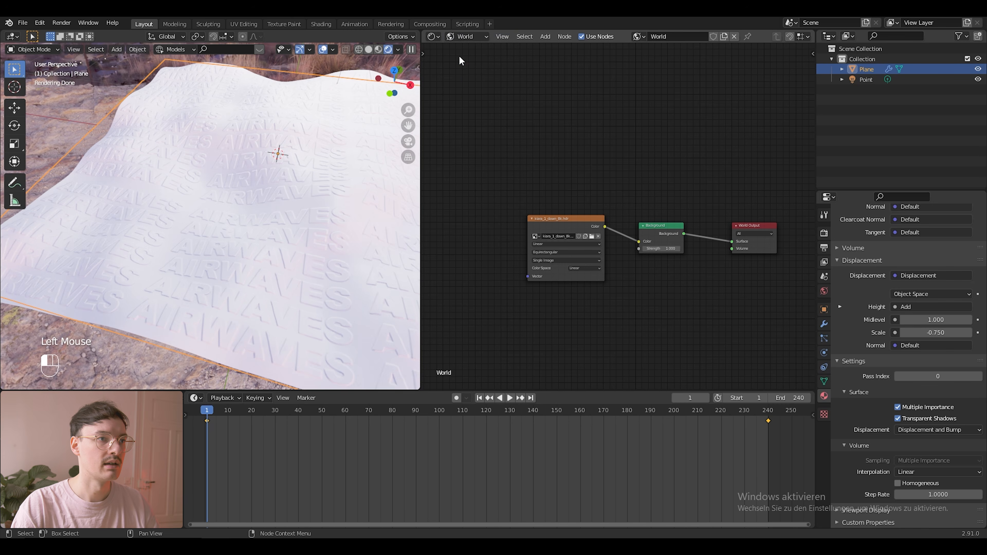
left_click(468, 37)
left_click(468, 48)
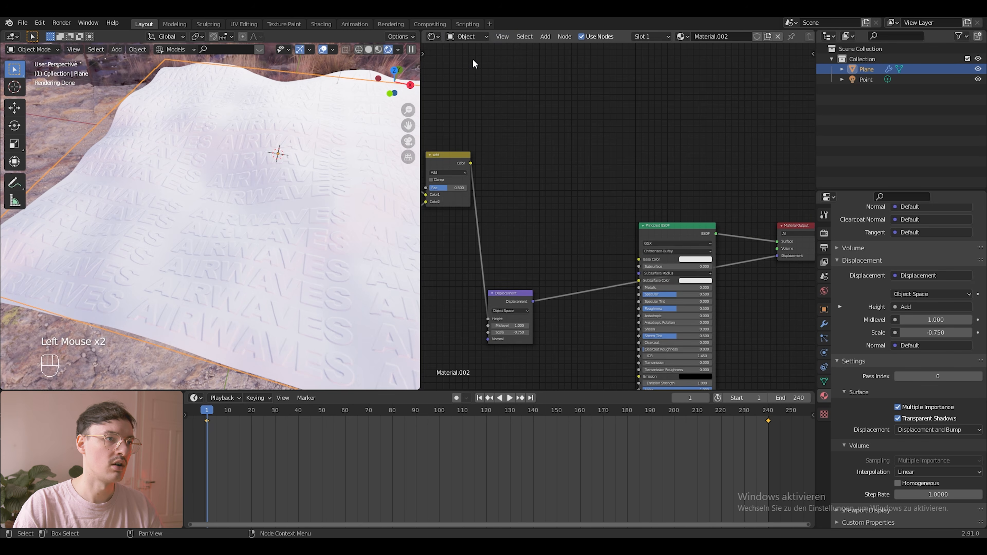
scroll(555, 110, "up", 2)
middle_click_drag(535, 233, 557, 235)
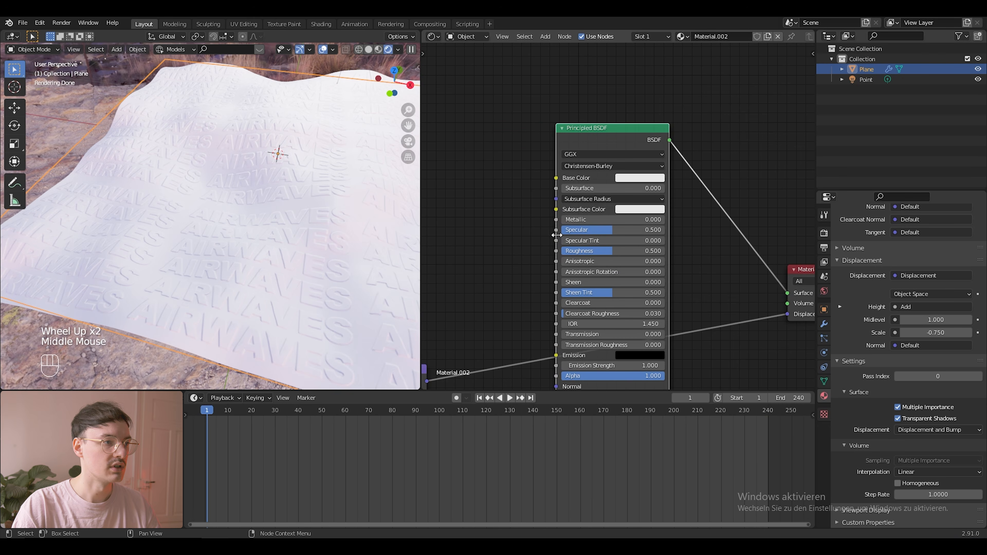
left_click_drag(617, 224, 561, 251)
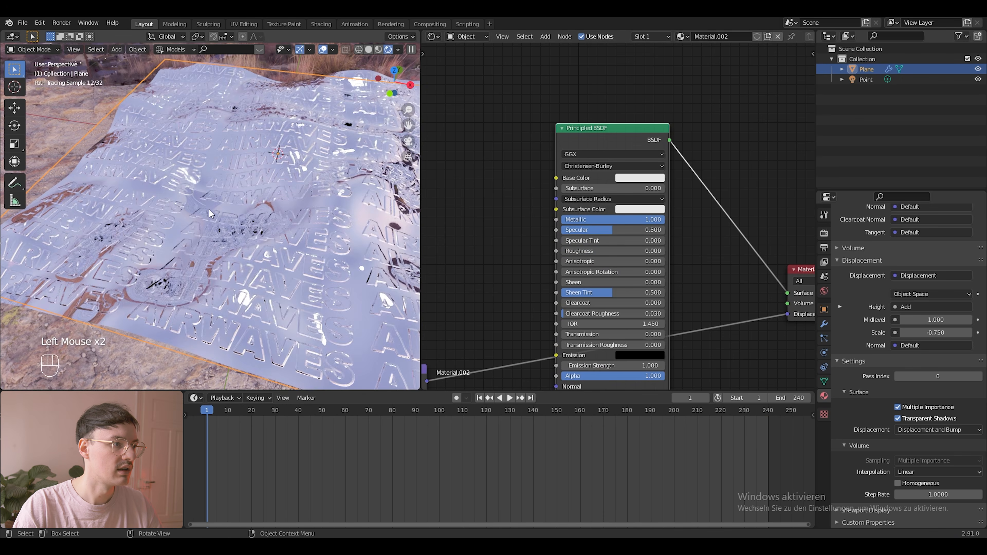
- Set the Principled BSDF's metallic to 0.491 and specular to 1.000, and darken its base color
middle_click_drag(209, 210, 289, 213)
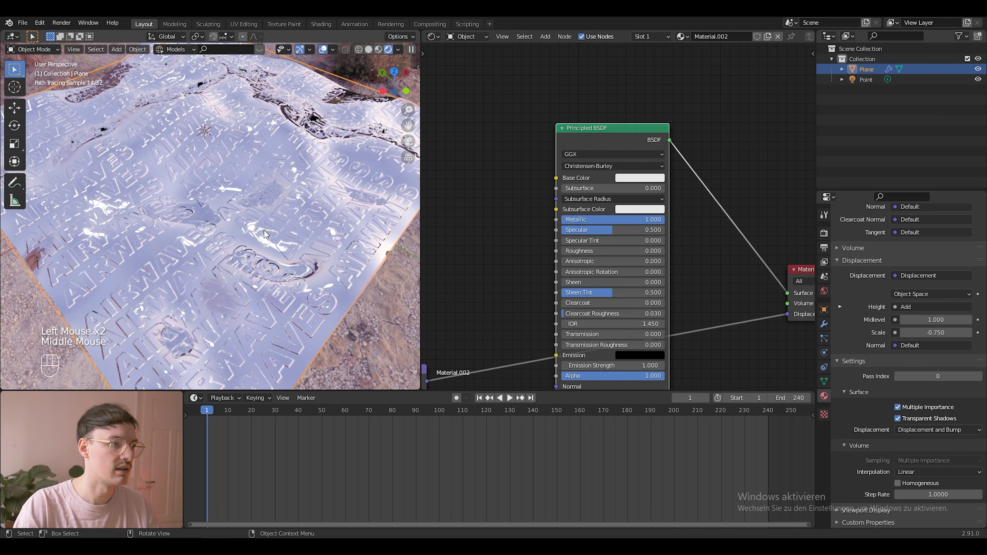
scroll(235, 218, "up", 3)
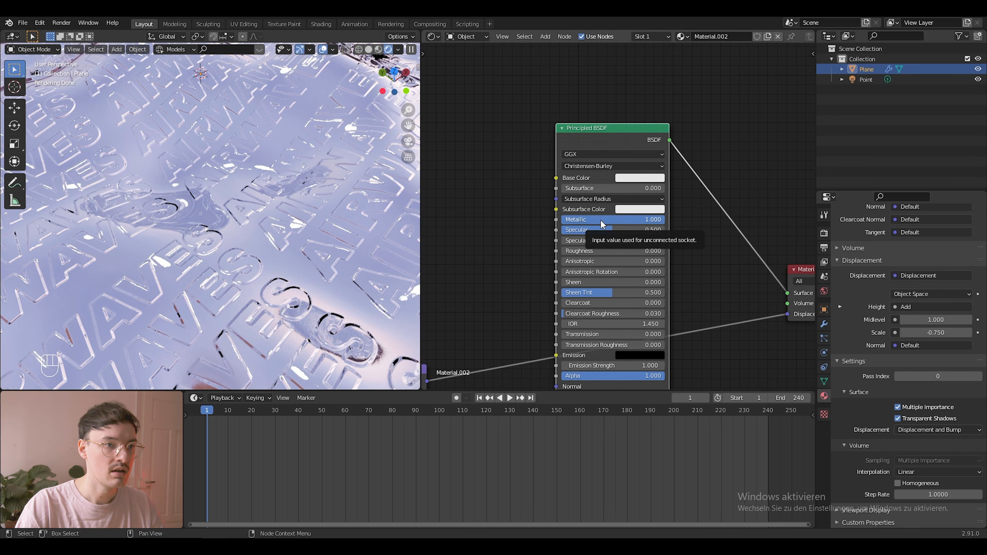
left_click_drag(607, 221, 667, 231)
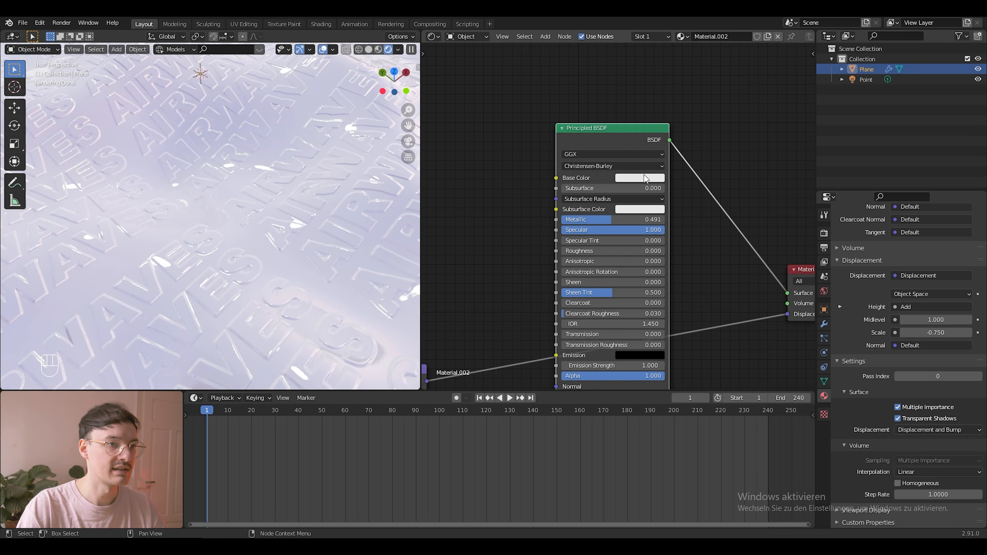
double_click(641, 179)
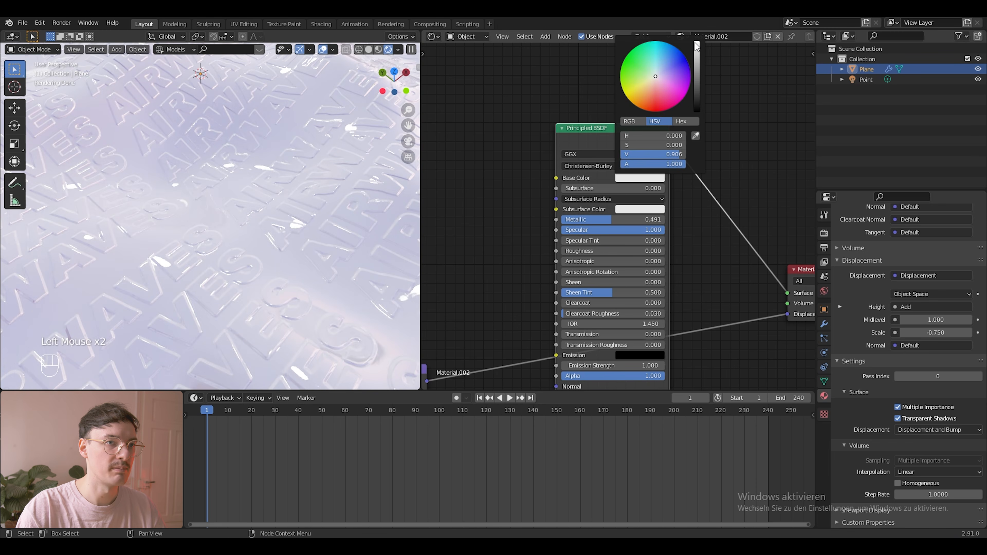
left_click_drag(696, 52, 697, 88)
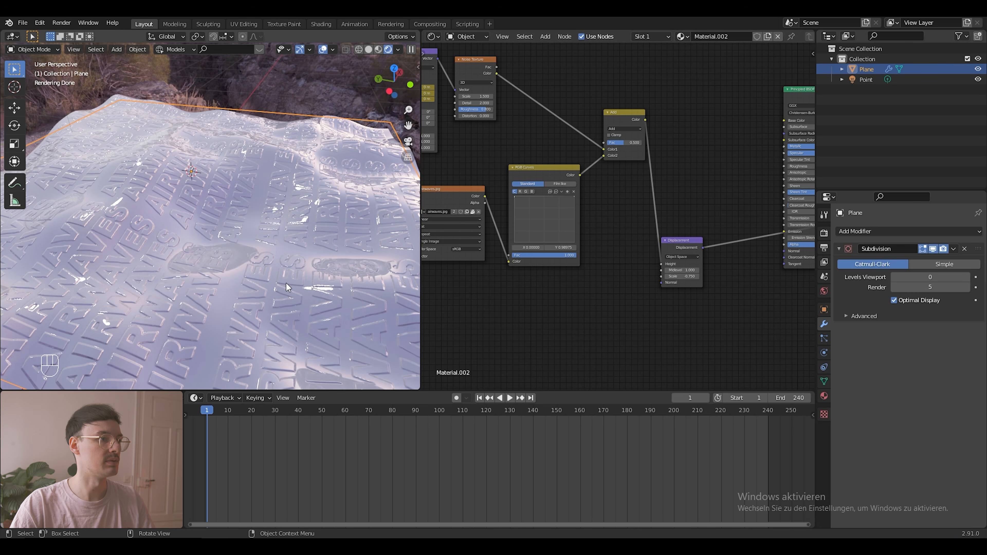
- Lower the black point of the RGB Curves node to Y 0.95850 to deepen the lettering
scroll(287, 284, "up", 2)
middle_click_drag(279, 280, 229, 283)
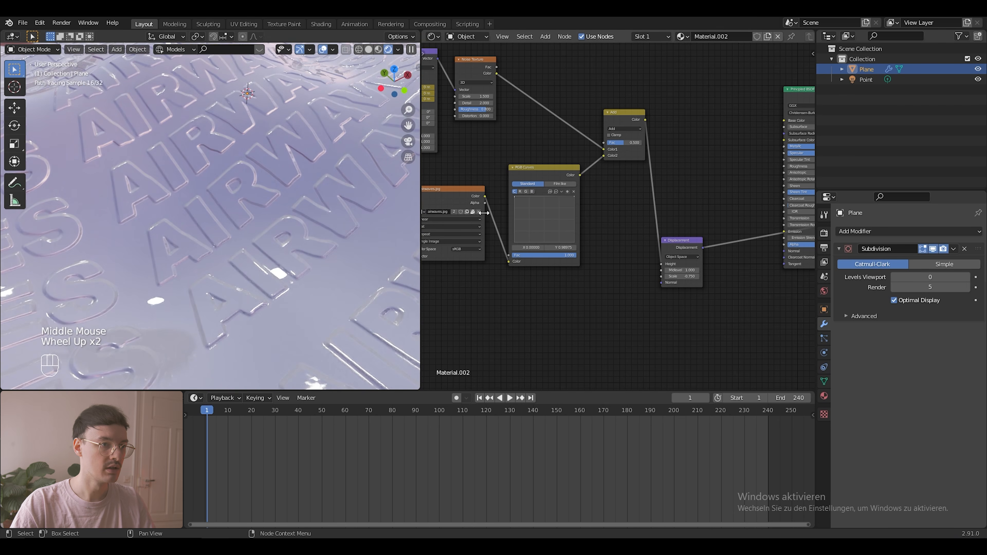
scroll(508, 208, "up", 7)
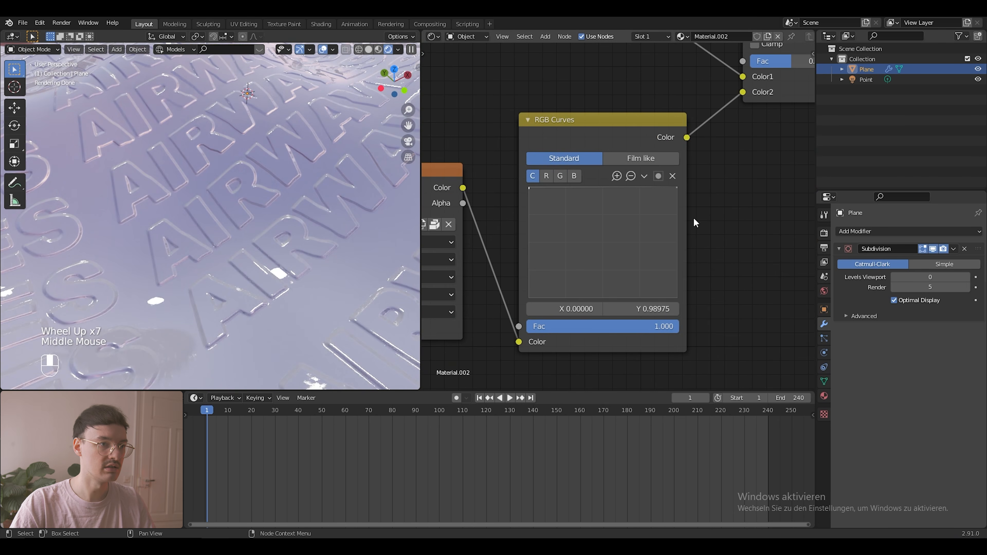
left_click_drag(532, 189, 528, 191)
left_click(525, 188)
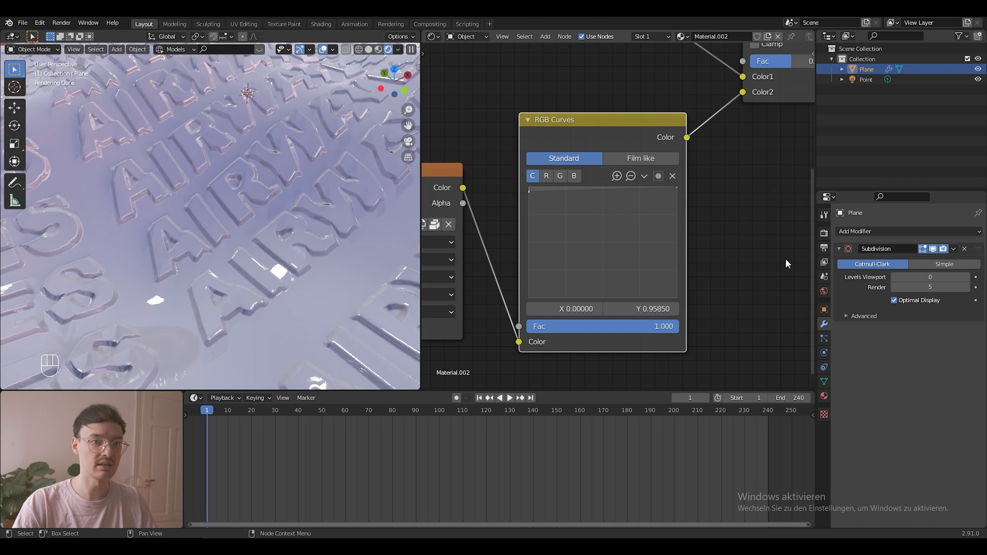
- Set the Subdivision modifier's viewport levels to 4 and inspect the raised letters up close
left_click(918, 275)
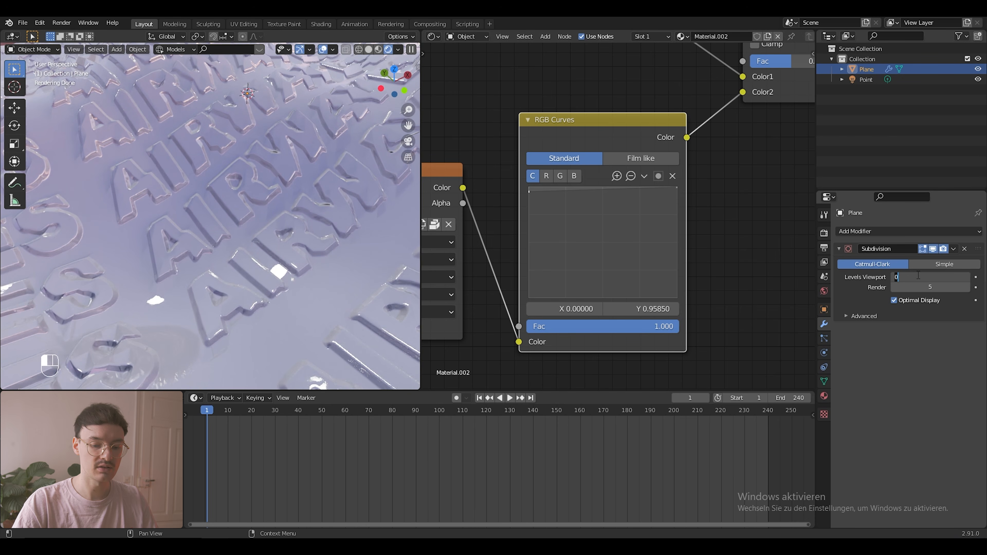
key("BackSpace")
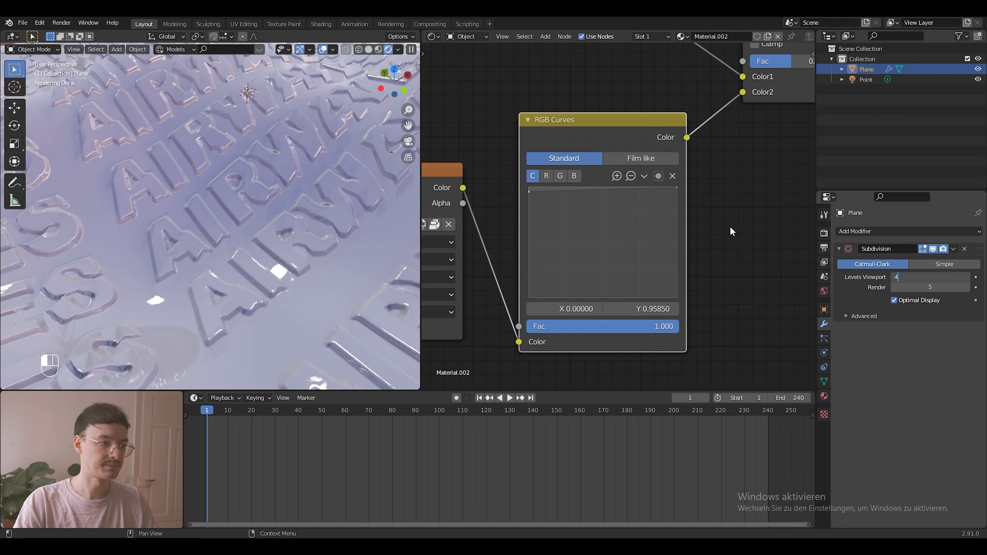
key("Return")
scroll(210, 225, "up", 2)
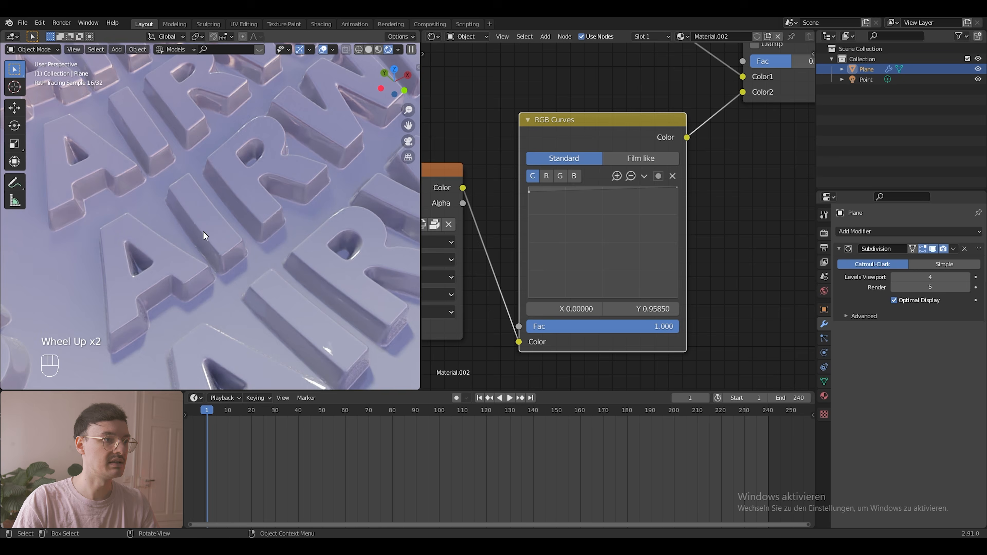
- Set the Y value of the RGB Curves node's black point to 0.97850 and check the displaced lettering
left_click(639, 307)
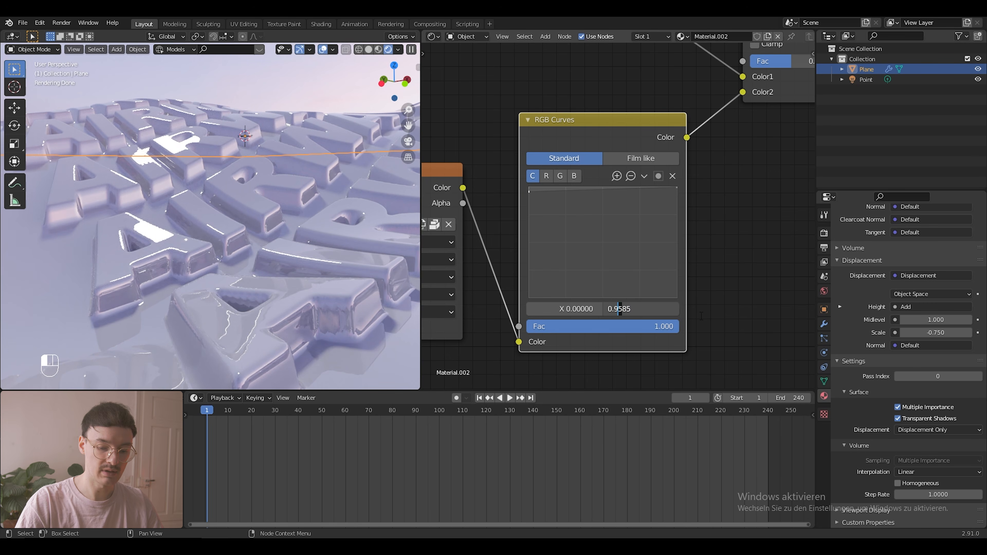
key("Return")
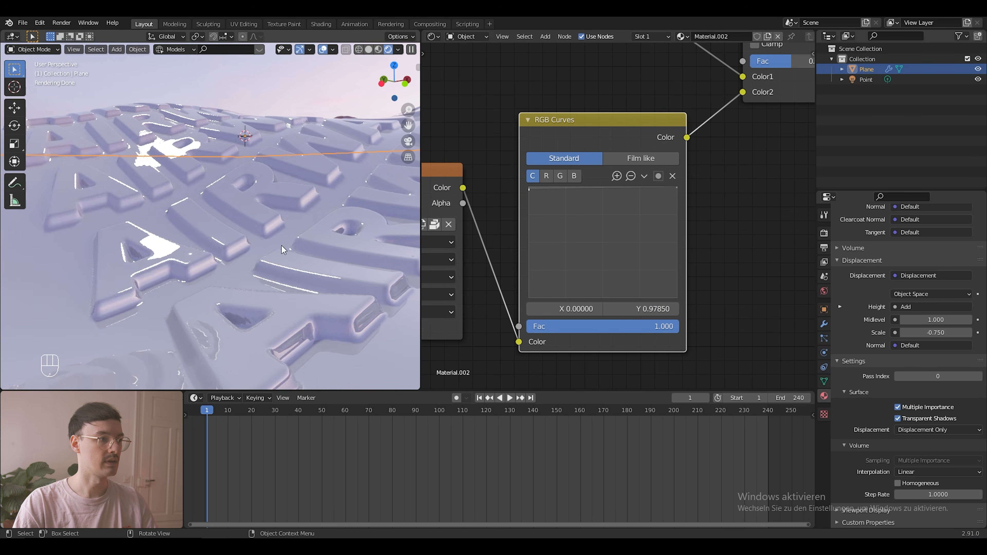
scroll(106, 202, "down", 3)
middle_click_drag(188, 188, 170, 222)
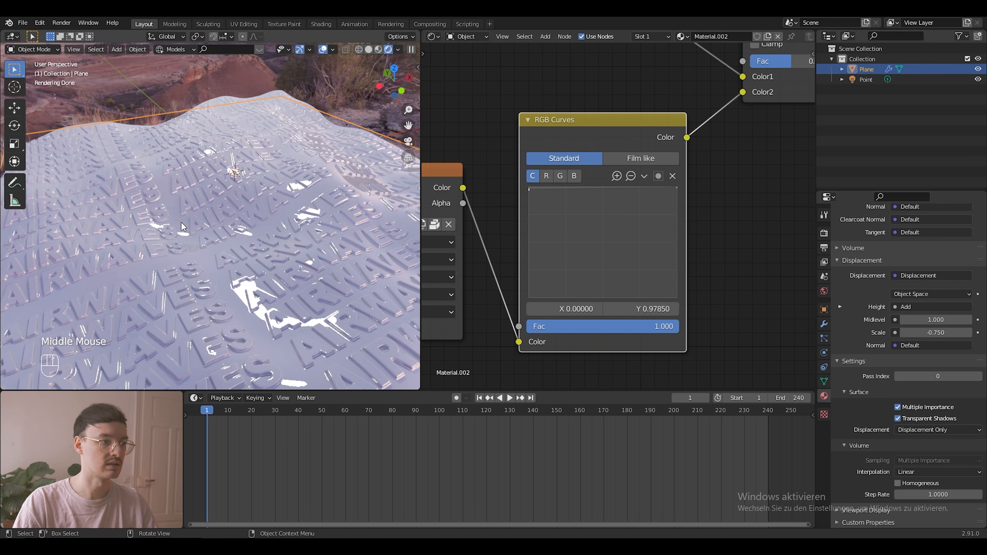
scroll(182, 222, "up", 3)
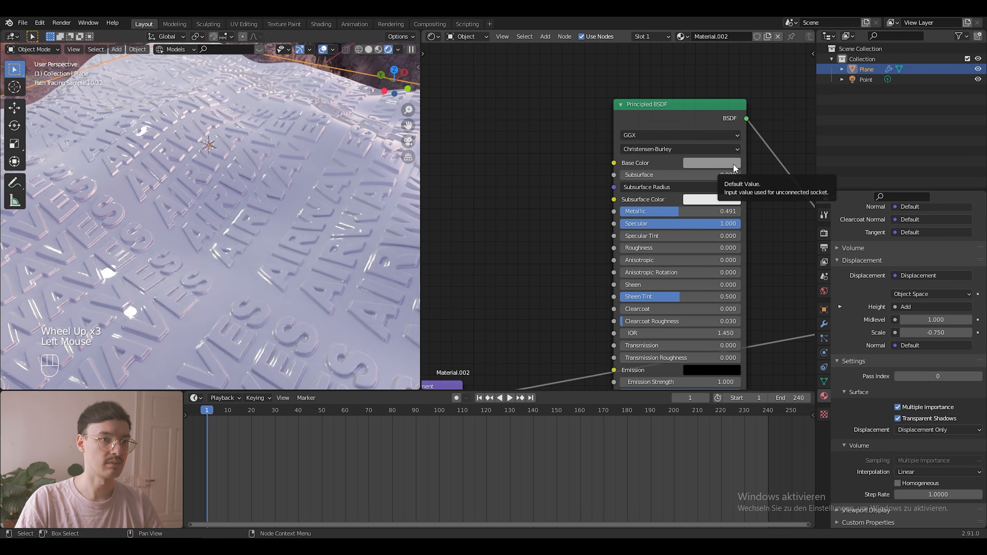
- Tint the Principled BSDF's base color pale purple with hue 0.818 and saturation 0.149, and brighten it
left_click(733, 164)
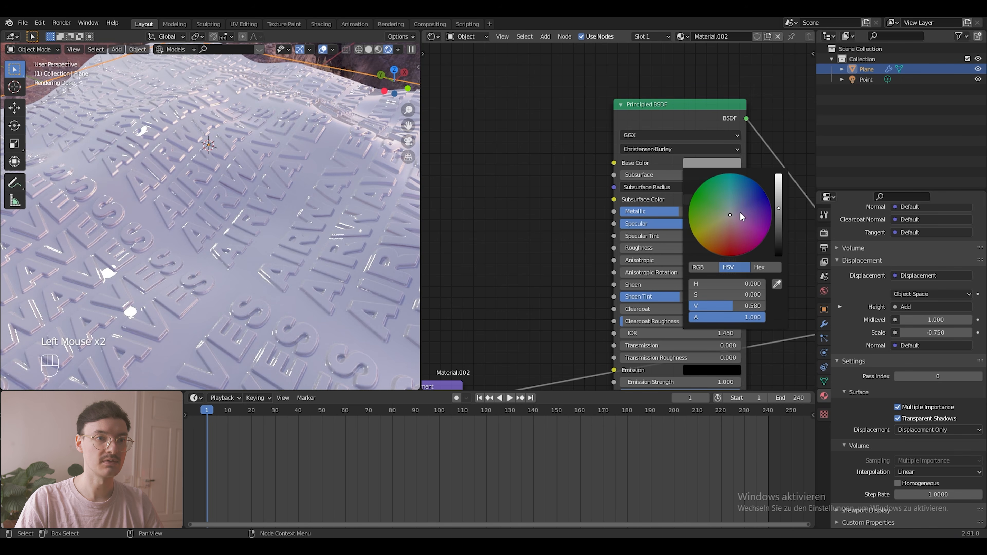
left_click_drag(740, 213, 735, 218)
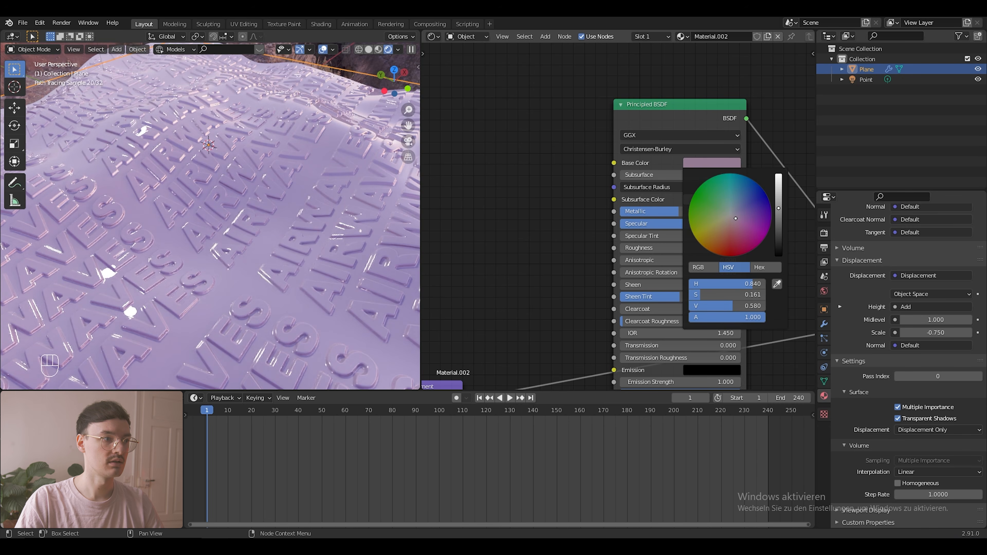
left_click(736, 218)
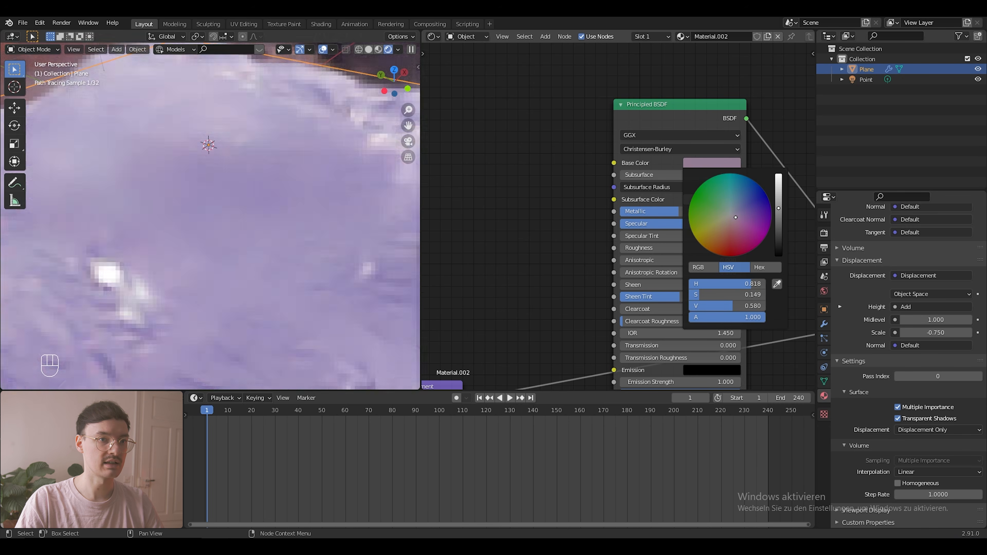
left_click(778, 197)
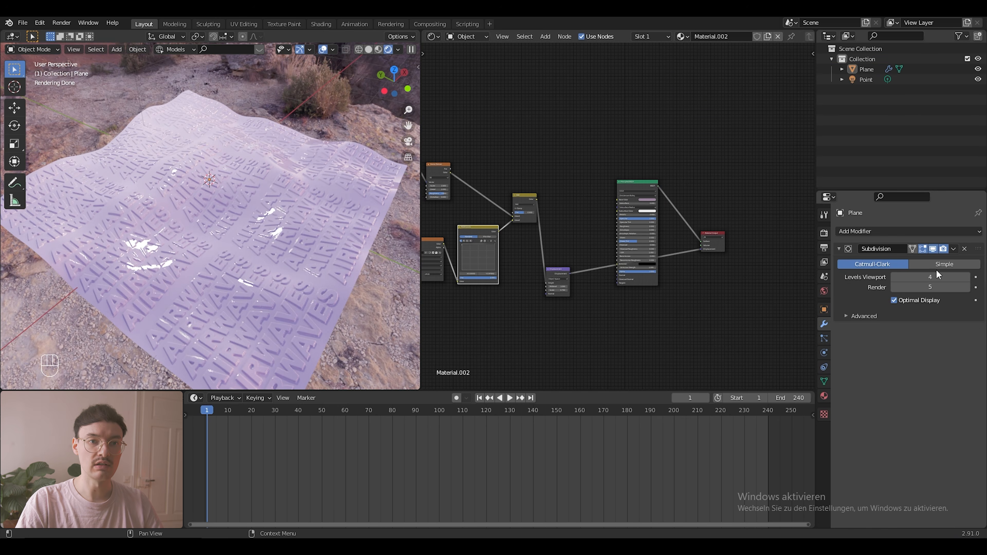
- Try the plane's Subdivision modifier at viewport level 0 and settle on 2
left_click(936, 276)
type("0")
key("Return")
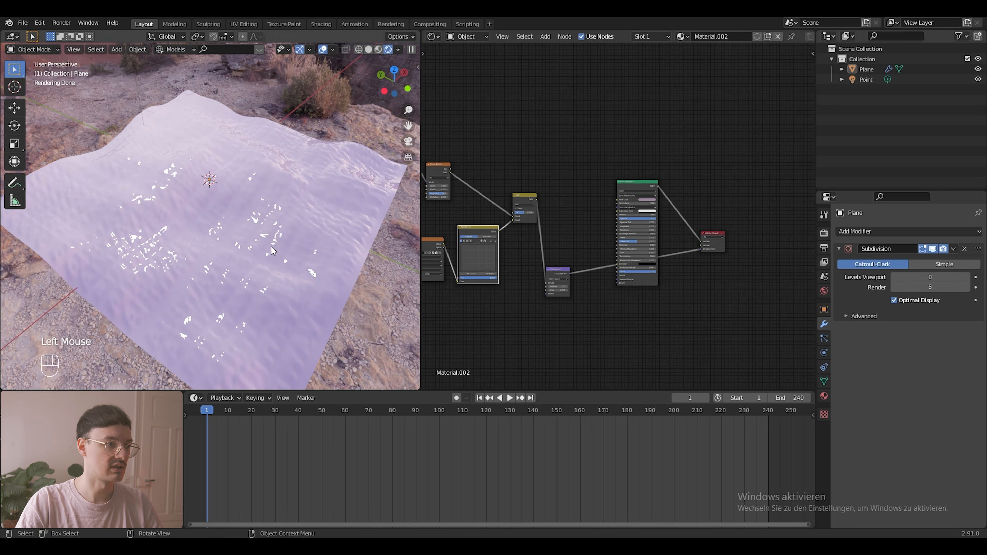
left_click(943, 277)
type("2")
key("Return")
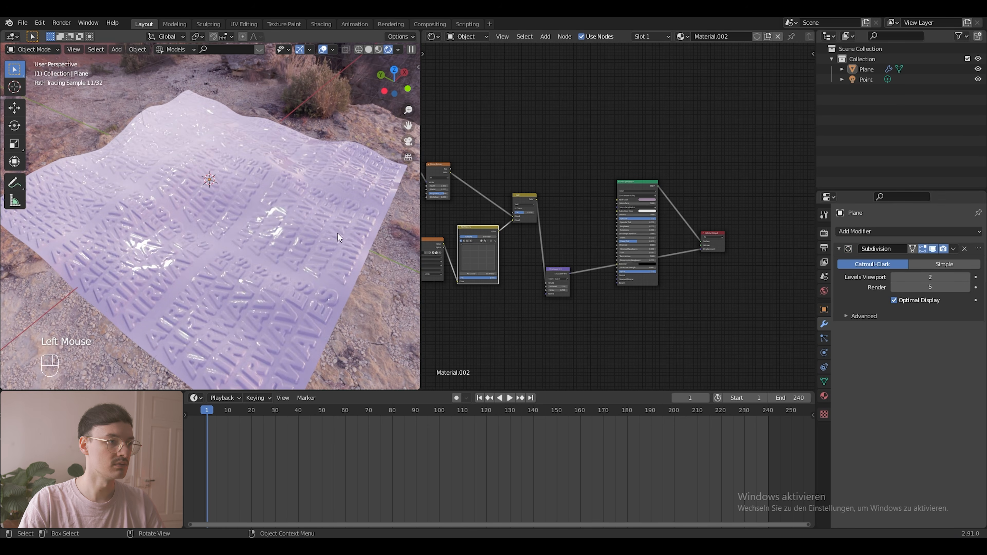
- Add a camera to the scene and look through it
key("shift+a")
mouse_move(334, 148)
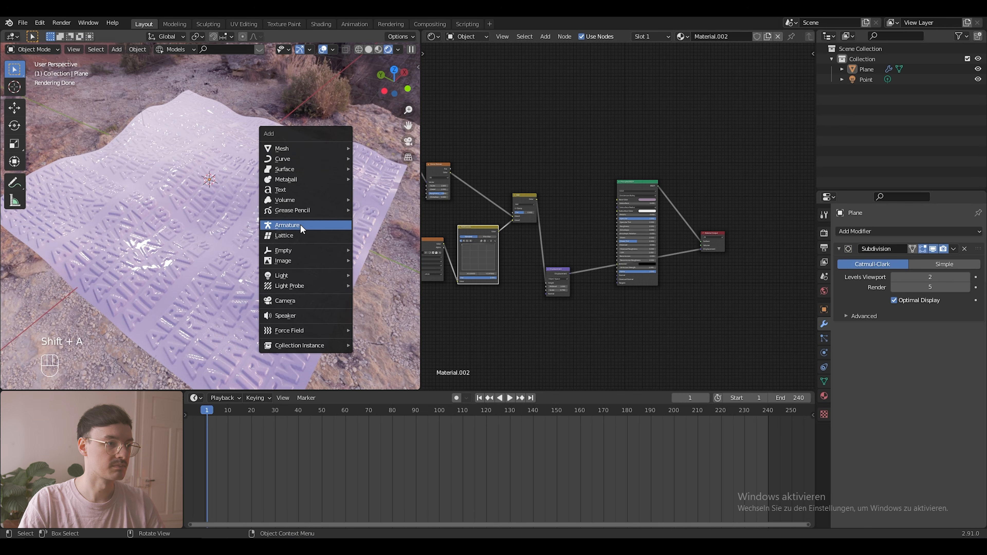
left_click(293, 301)
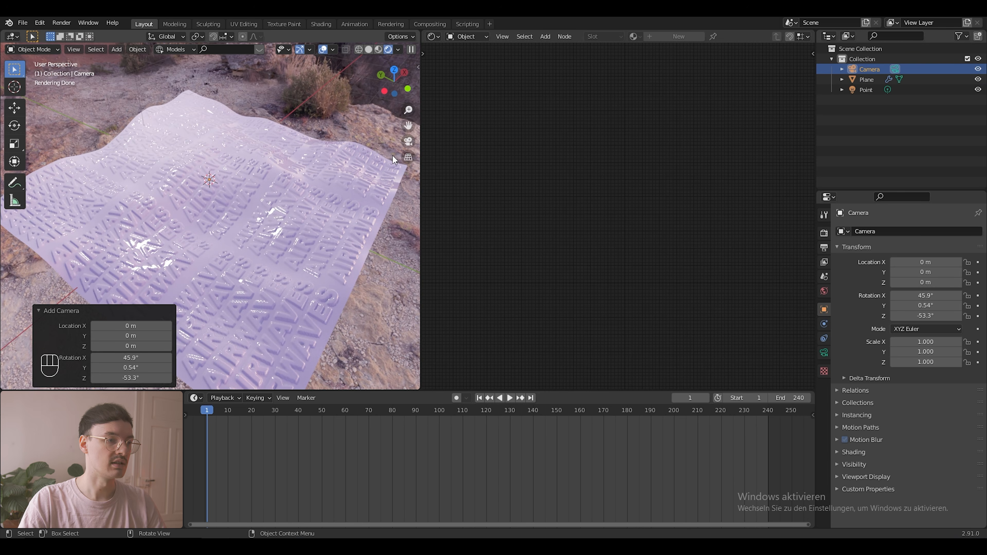
left_click(408, 142)
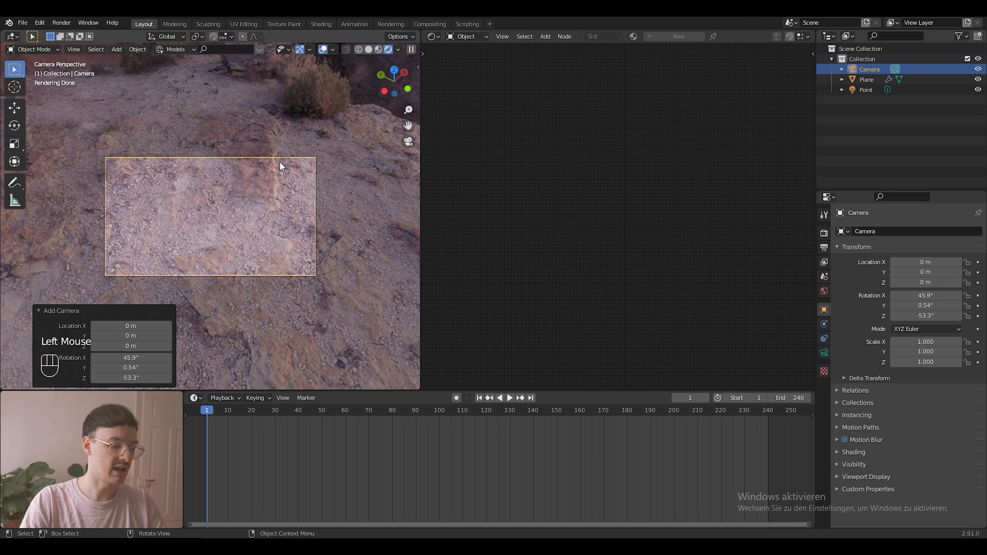
- Lock the camera to the view and pull it back until the wavy plane is in frame
key("n")
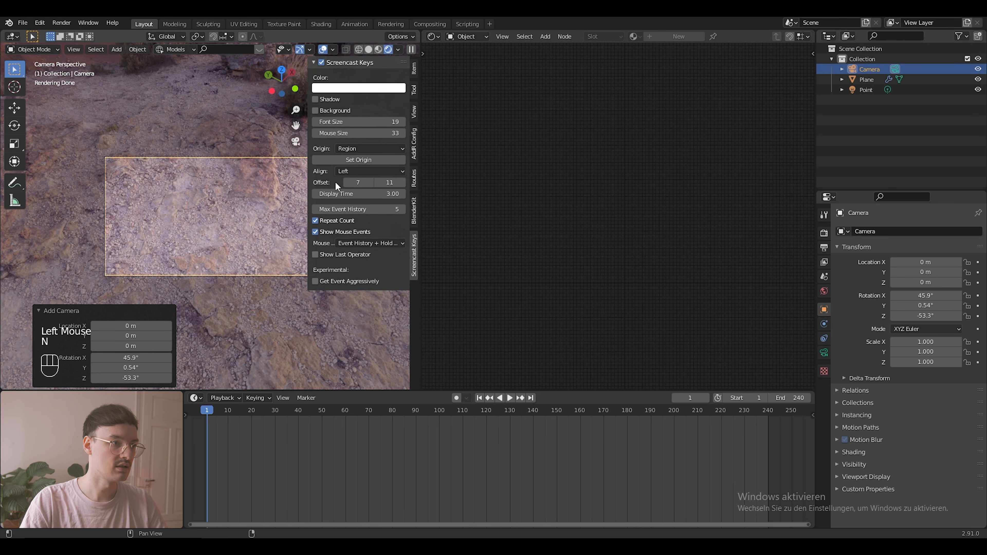
left_click(414, 113)
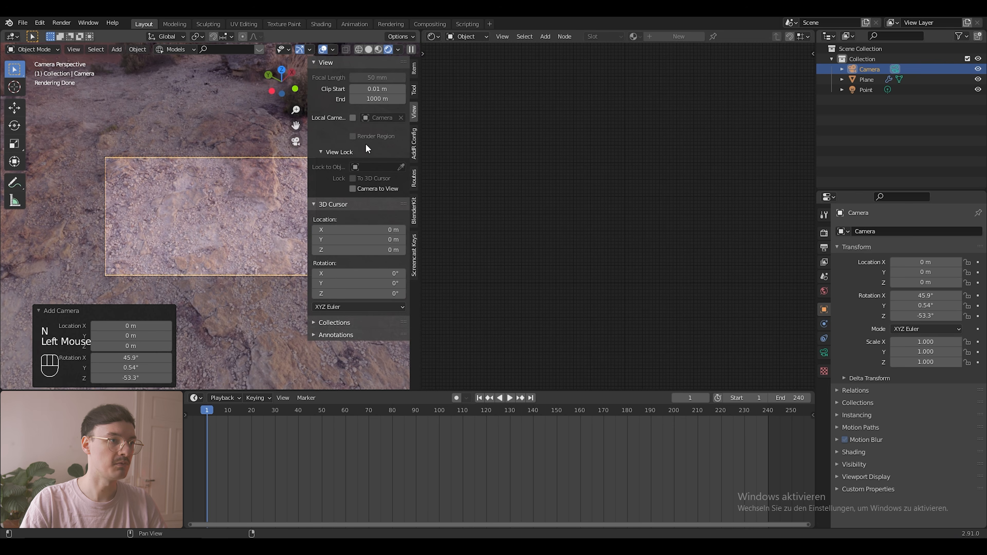
left_click(358, 189)
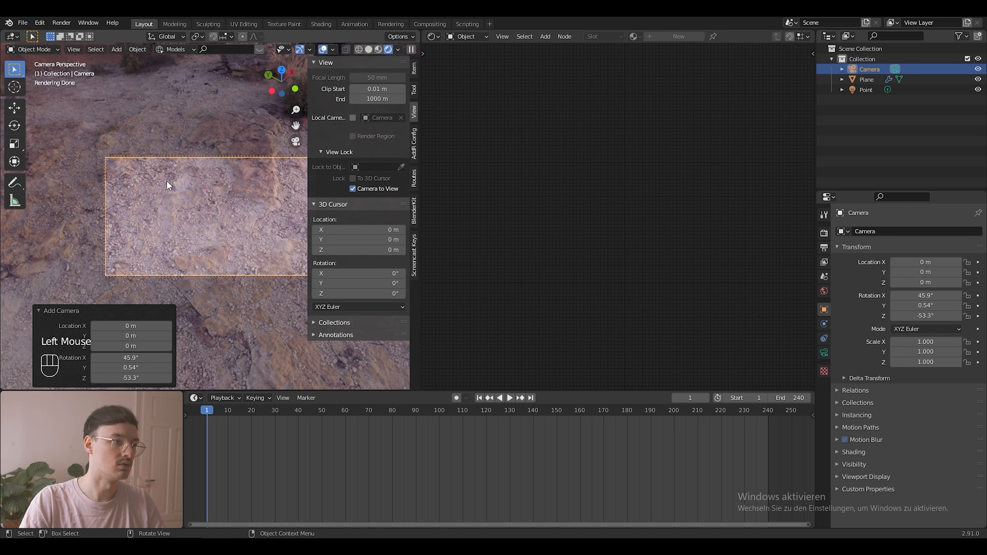
scroll(211, 185, "down", 3)
scroll(210, 186, "down", 1)
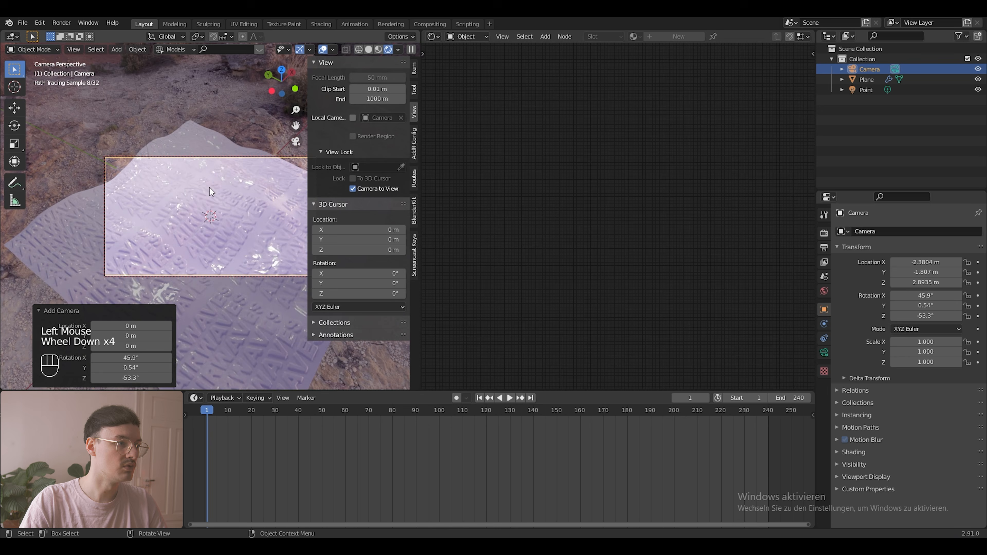
key("n")
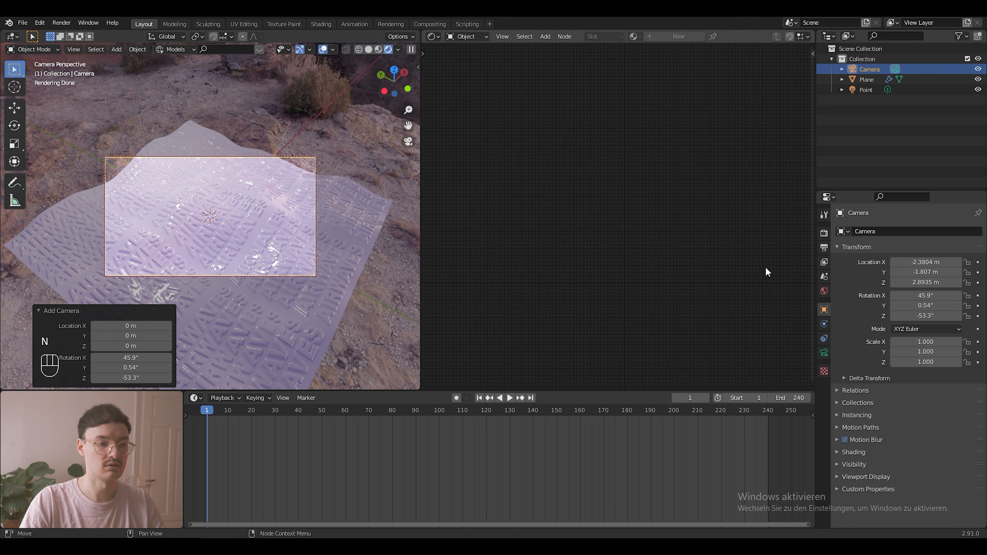
- Set the output's vertical resolution to 1920 px for a square render
left_click(824, 233)
left_click(824, 247)
left_click(919, 253)
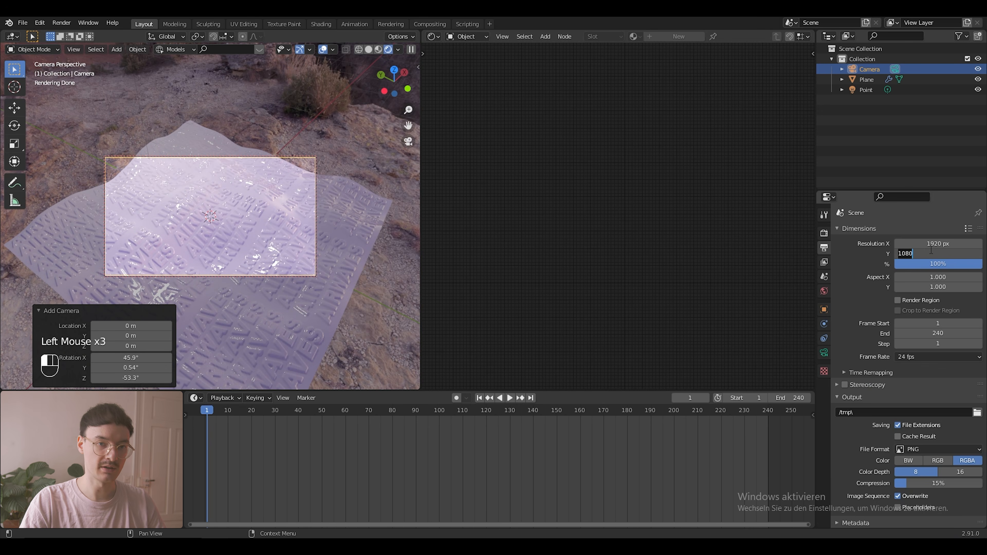
type("1")
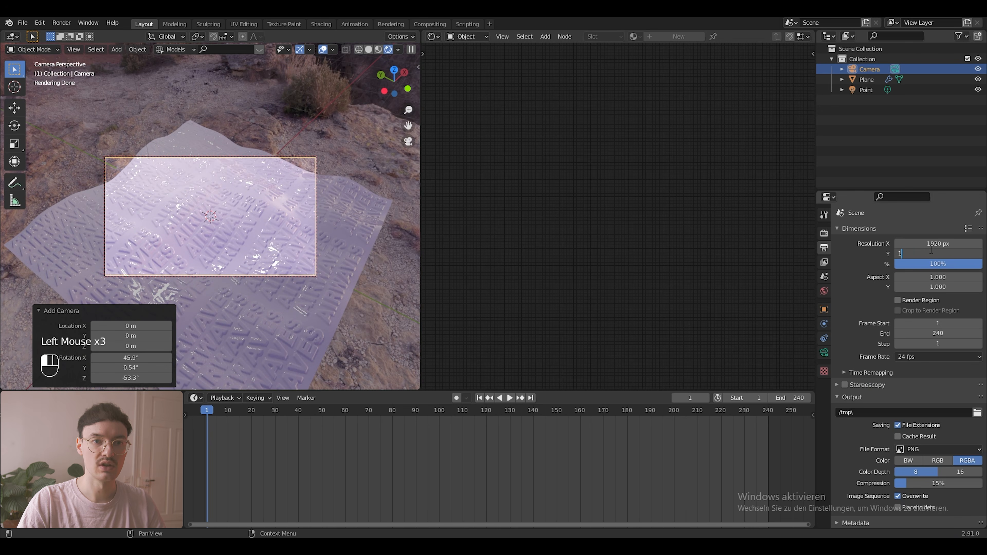
type("9")
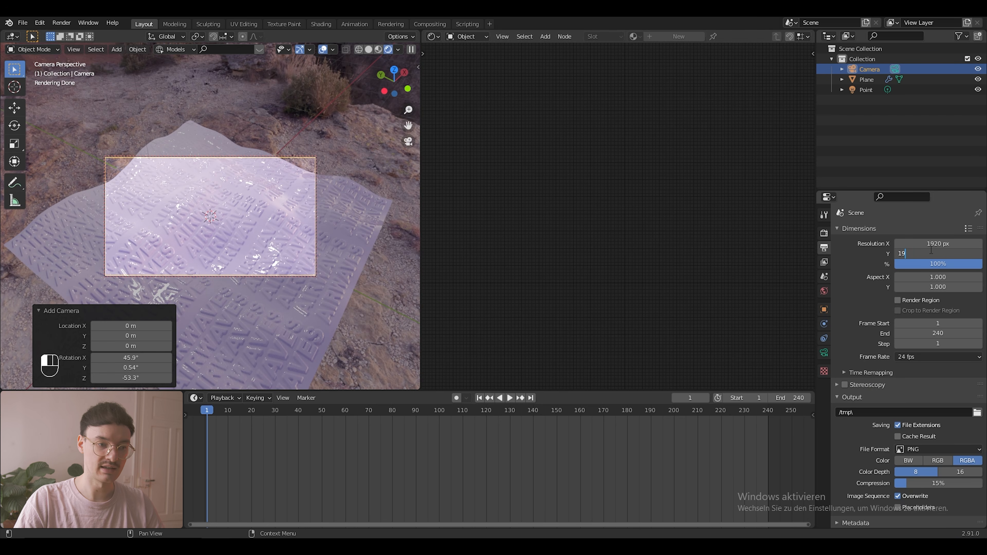
type("20")
key("Return")
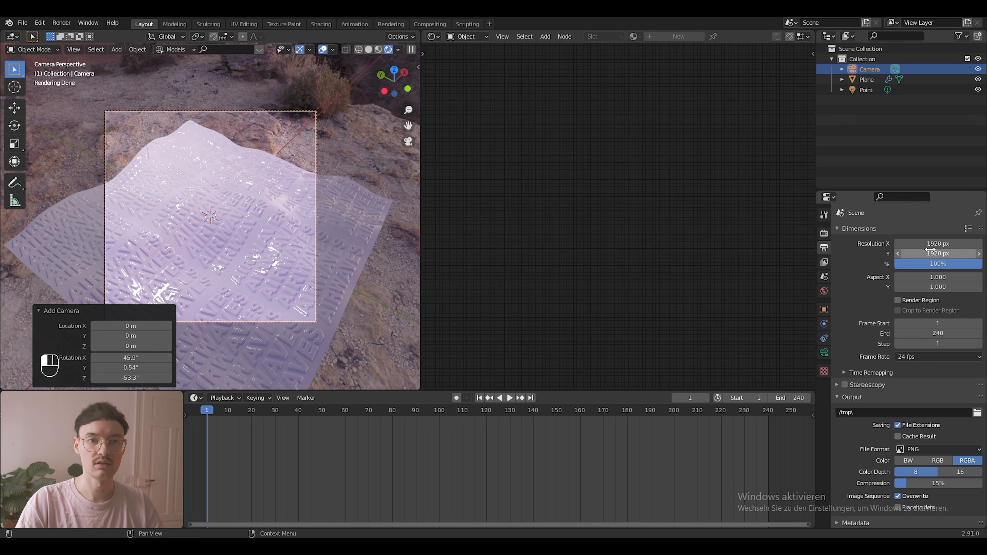
- Set the camera's focal length to 125 mm
left_click(824, 352)
left_click(935, 279)
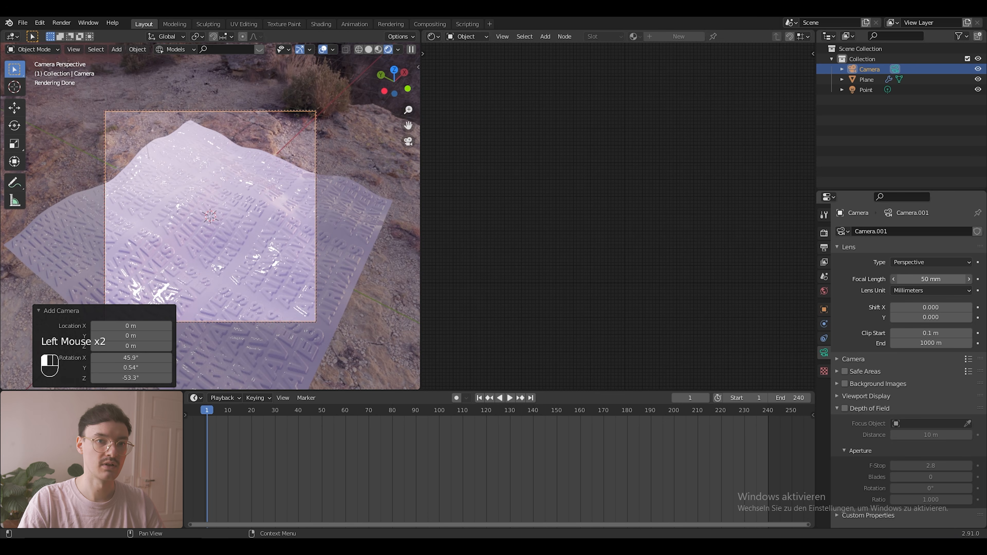
left_click_drag(935, 279, 980, 280)
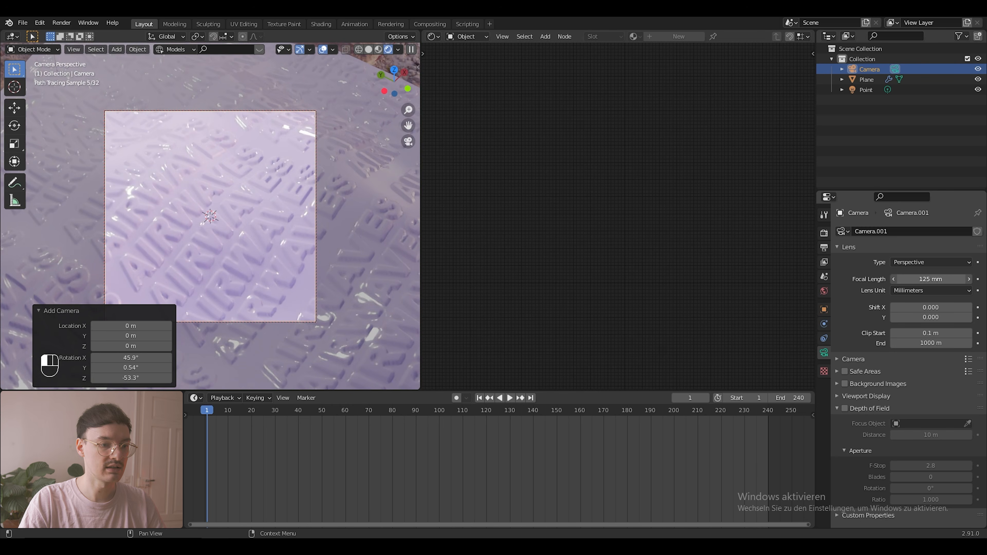
- Reposition the camera to a lower, rotated angle so the AIRWAVES lettering fills the frame
scroll(220, 238, "down", 2)
scroll(220, 238, "up", 4)
middle_click_drag(221, 239, 129, 219)
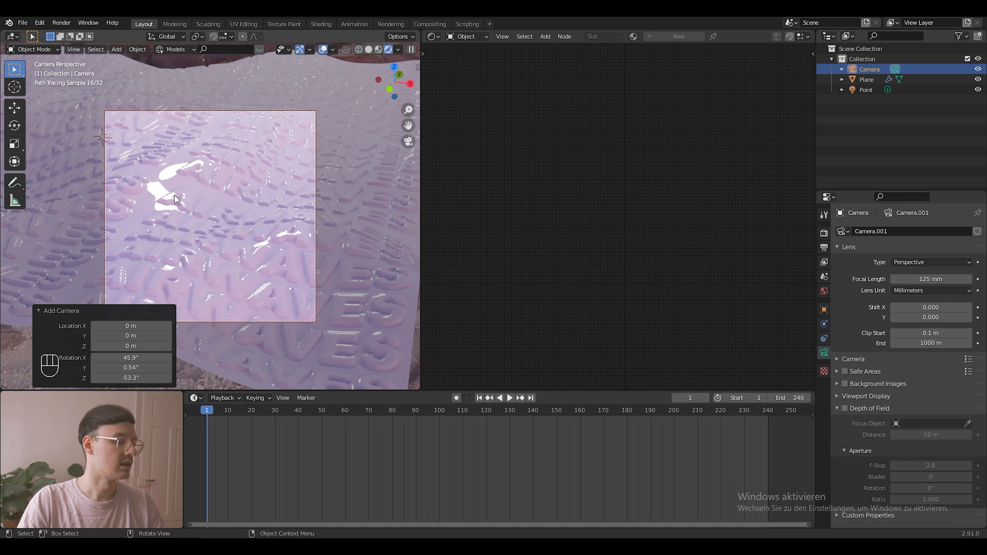
middle_click_drag(220, 178, 309, 211, "shift")
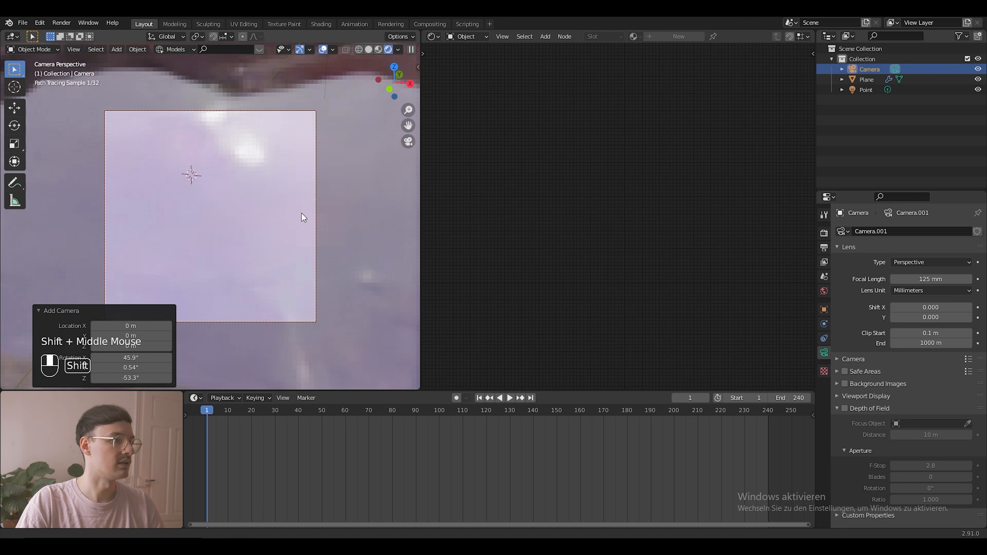
scroll(301, 213, "down", 1)
scroll(303, 213, "up", 1)
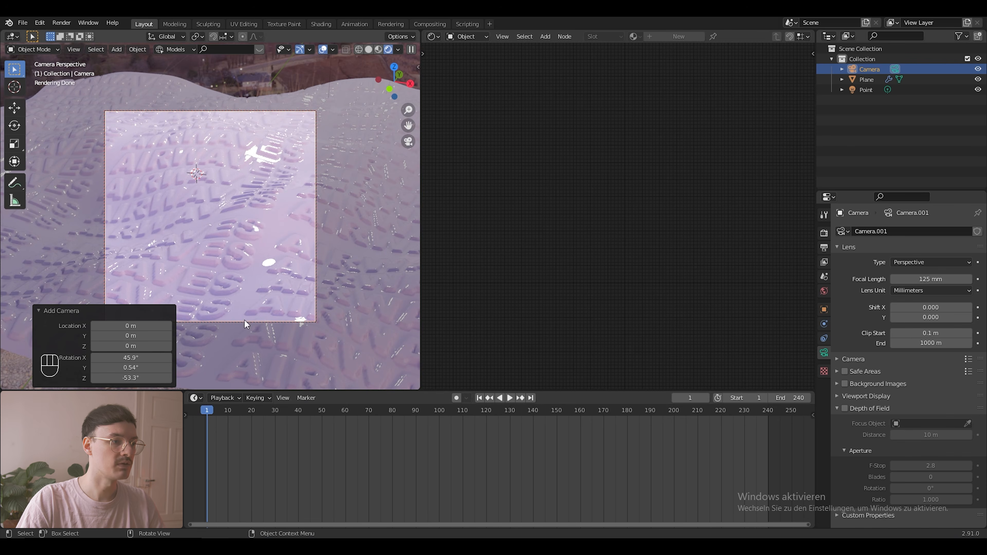
- Select the plane and scrub the timeline to frame 17 to preview the wave motion
left_click(213, 352)
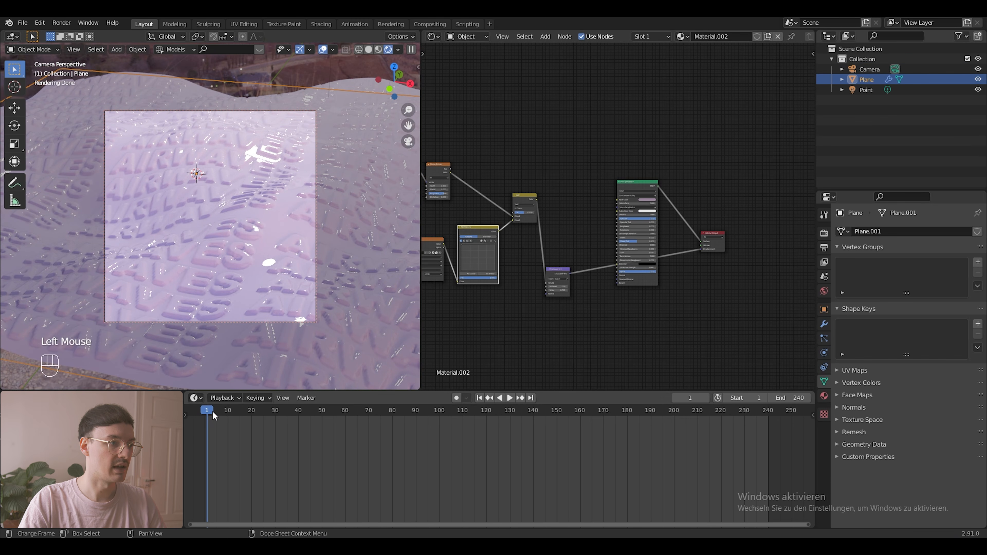
left_click_drag(213, 415, 246, 416)
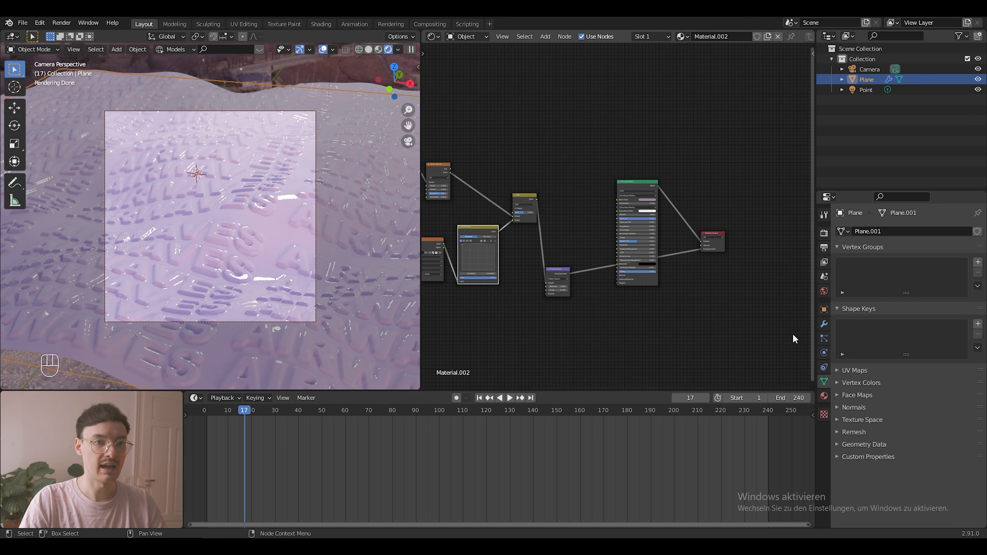
- Set the plane's Subdivision viewport level to 0 and run through the timeline to preview the wave motion
left_click(824, 324)
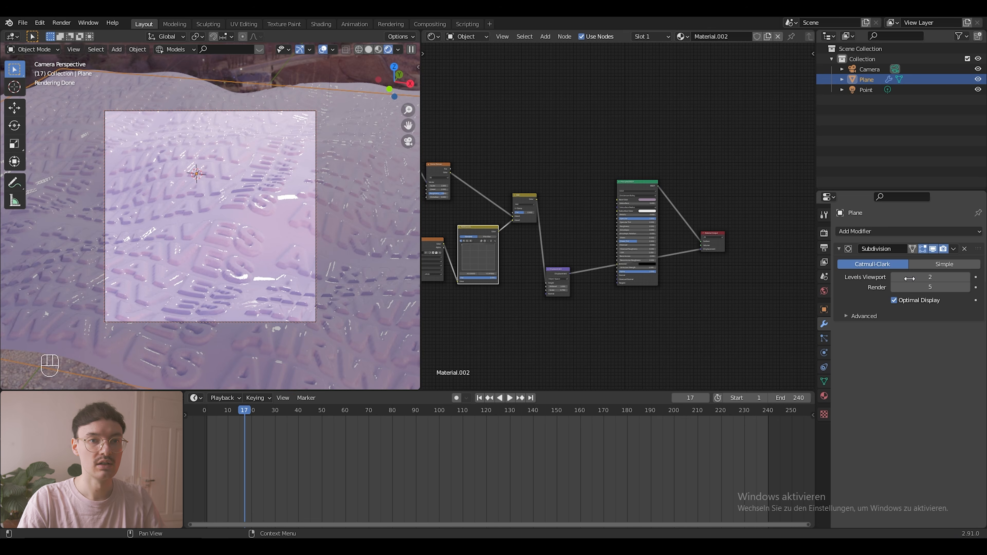
left_click_drag(910, 278, 890, 279)
left_click(296, 404)
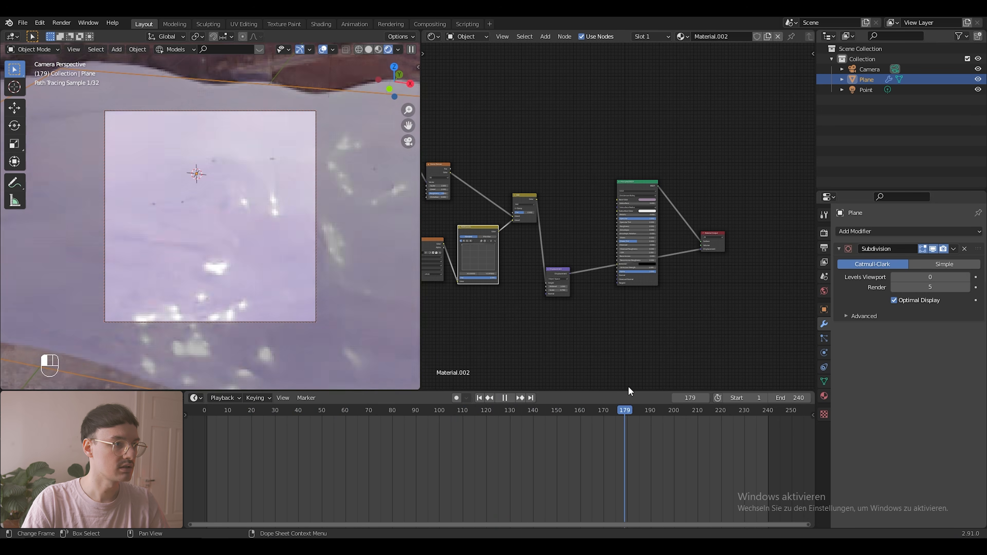
left_click_drag(628, 387, 633, 389)
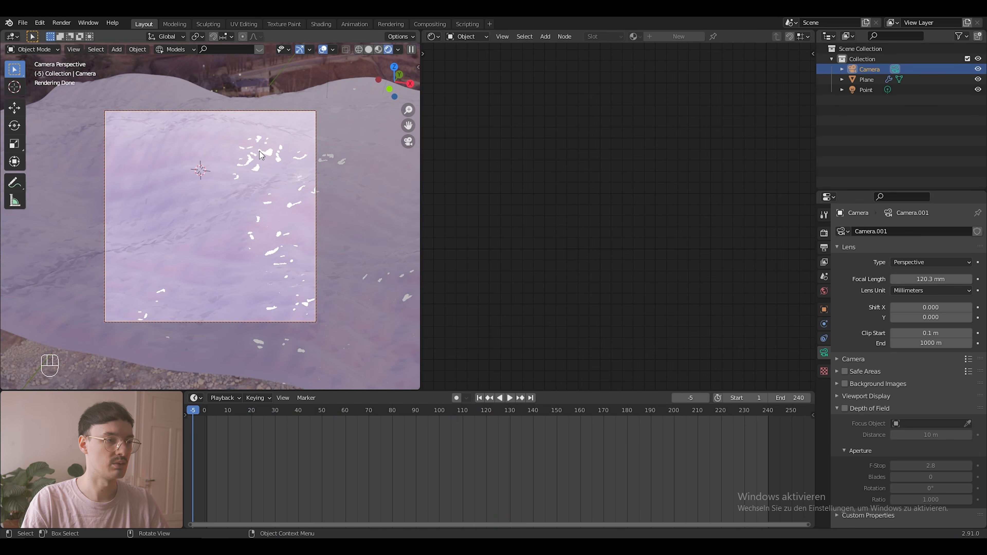
- Unlock the camera from the view so that navigating no longer moves it
key("n")
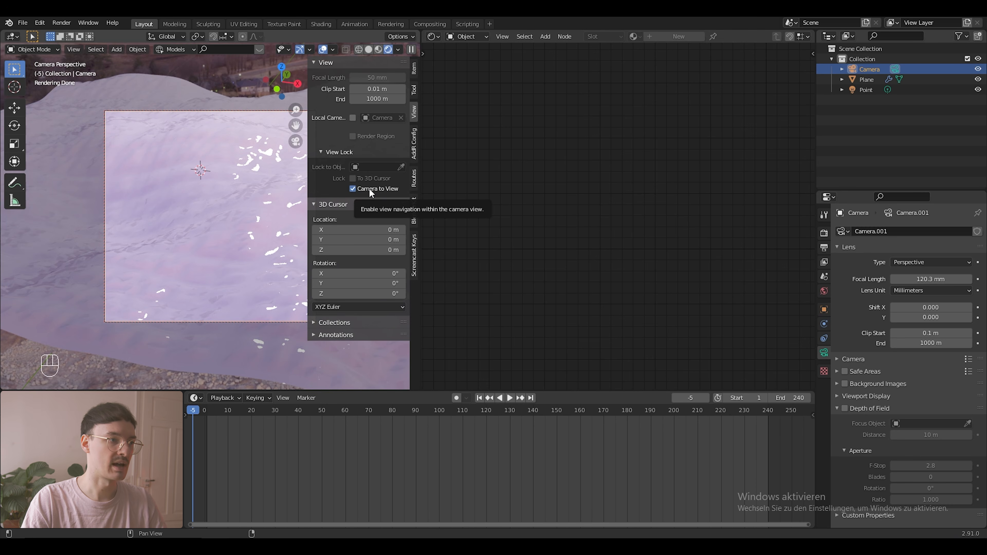
left_click(370, 189)
left_click_drag(308, 179, 456, 40)
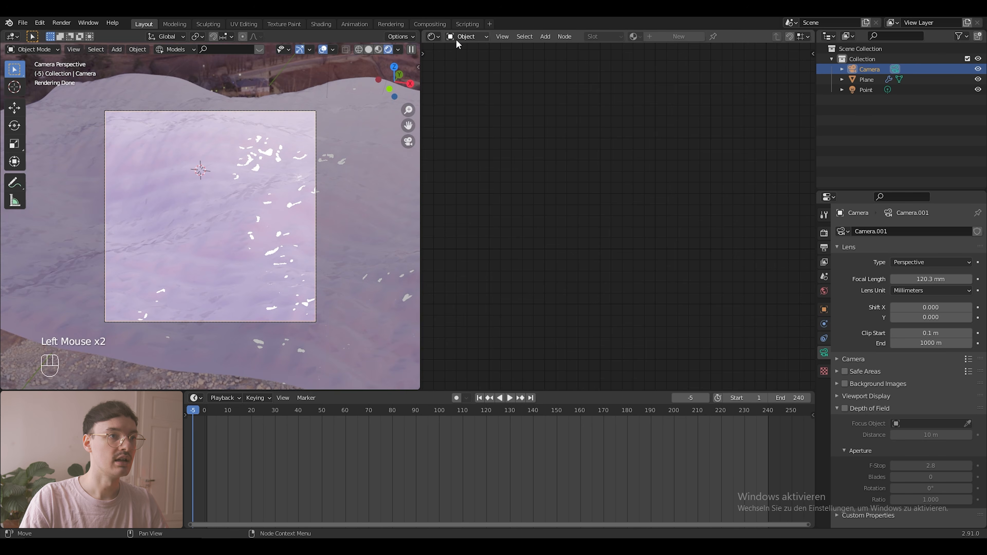
- Add Mapping and Texture Coordinate nodes to the world's HDRI texture and rotate it to X 46.4°, Y -50°, Z -6.9°
left_click(452, 37)
left_click(479, 62)
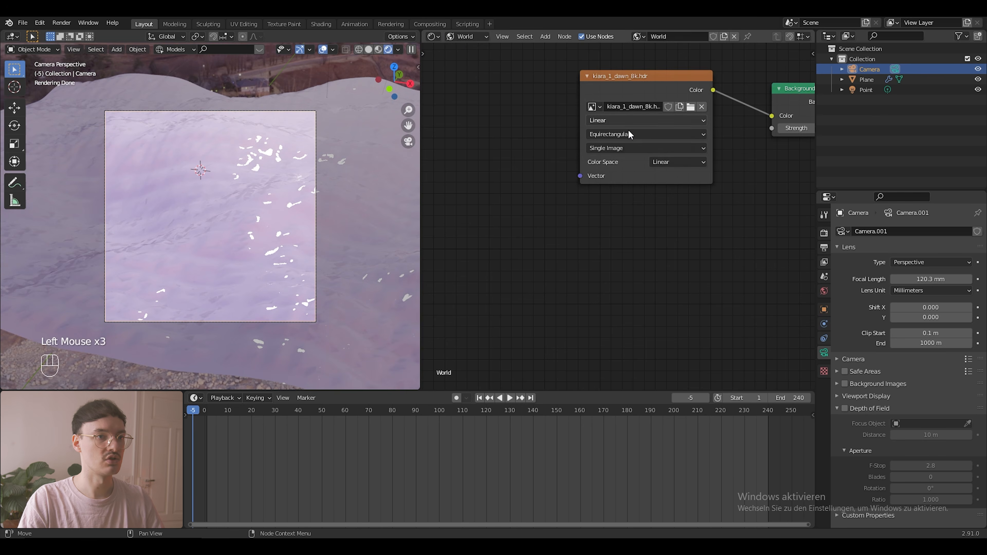
middle_click_drag(690, 198, 654, 276)
scroll(623, 207, "down", 2)
left_click(614, 185)
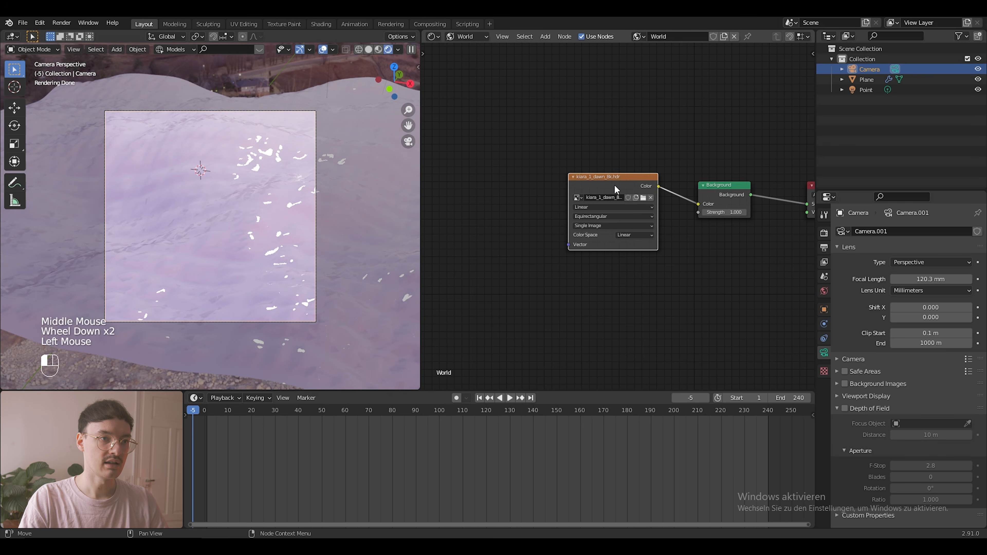
key("ctrl")
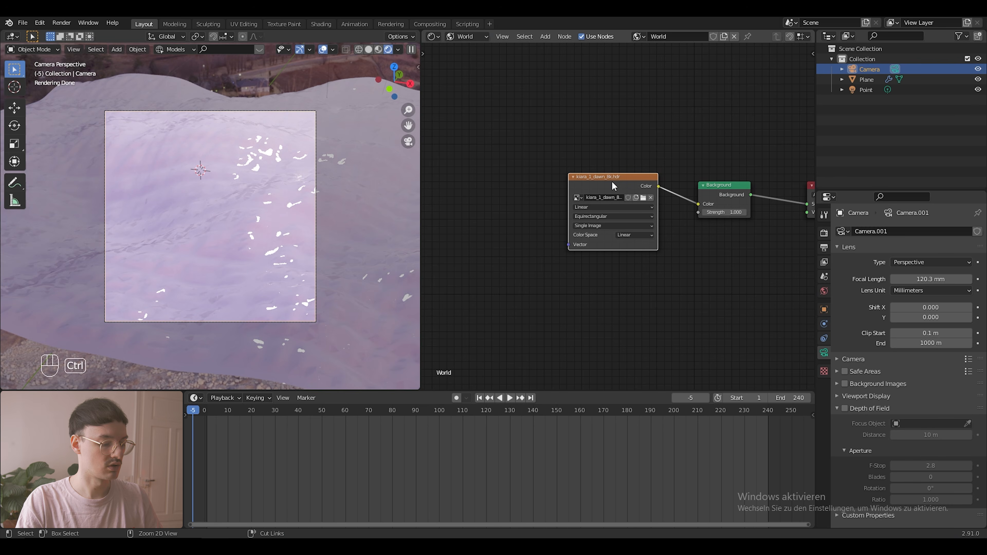
key("ctrl+t")
middle_click_drag(612, 181, 760, 173)
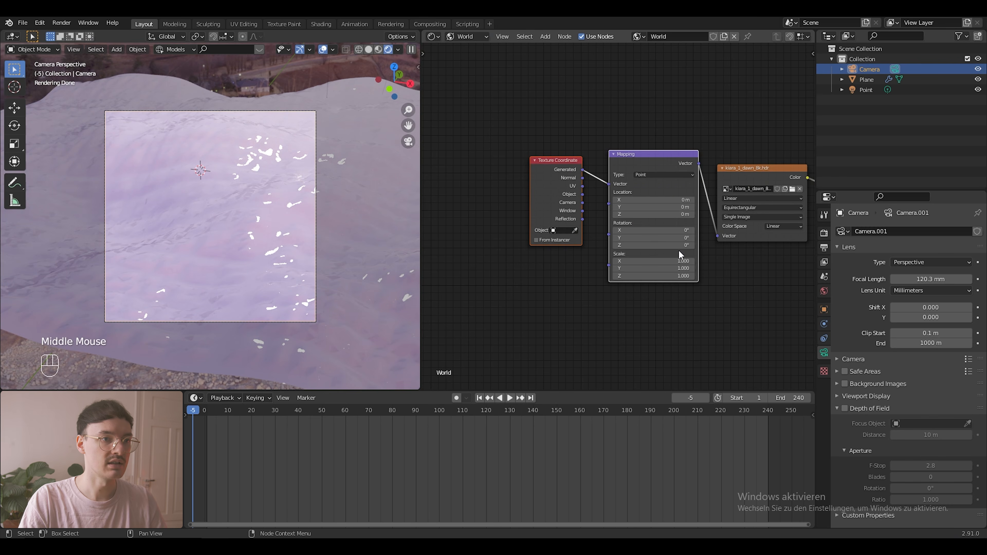
mouse_move(674, 247)
left_mouse_down()
mouse_move(666, 248)
mouse_move(674, 246)
left_mouse_up()
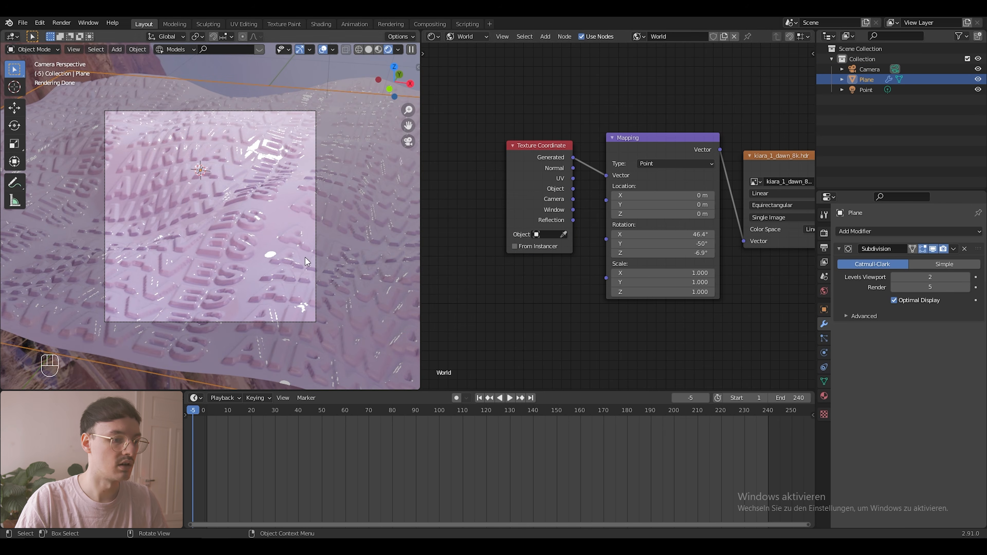
- Delete the point light and readjust the HDRI's mapping rotation for more contrast on the lettering
left_click(857, 90)
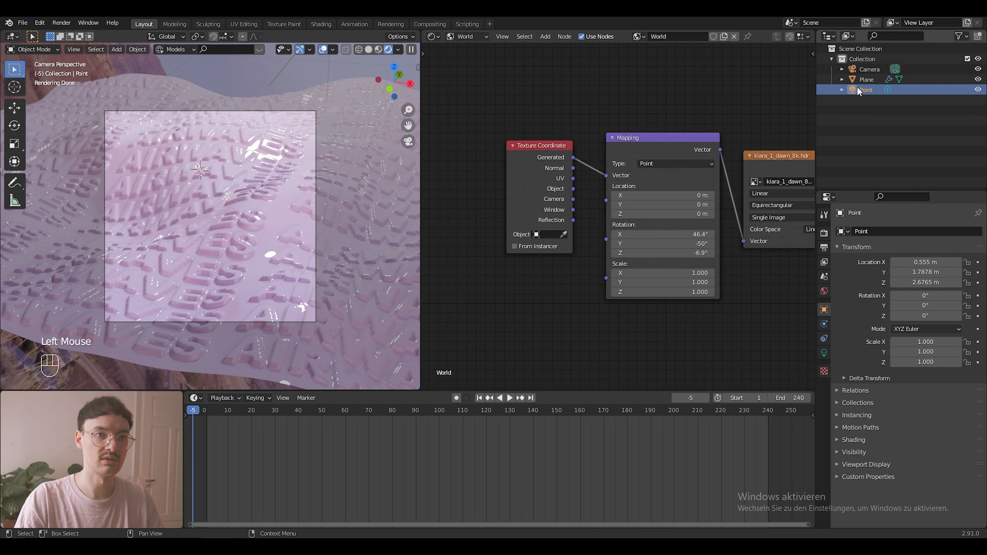
key("x")
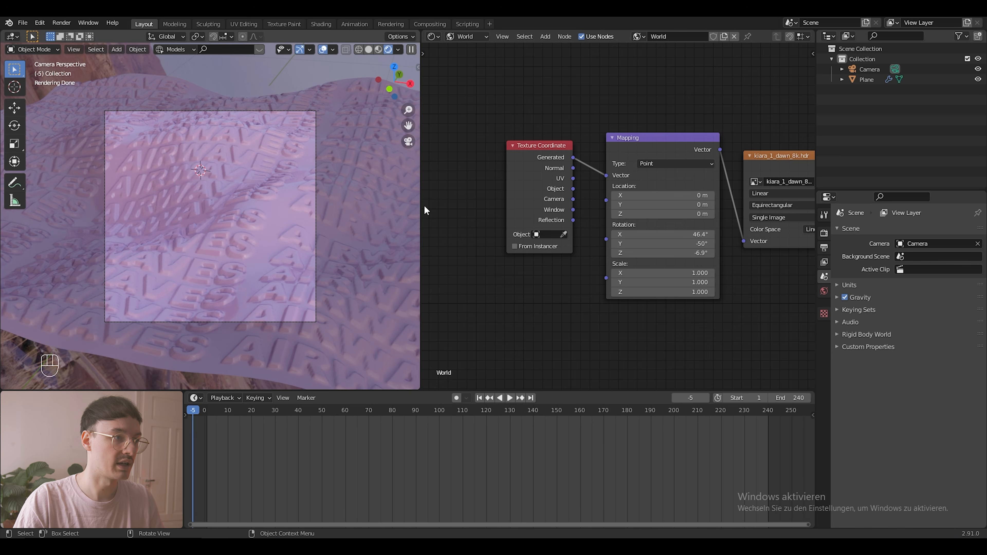
left_click_drag(660, 234, 707, 234)
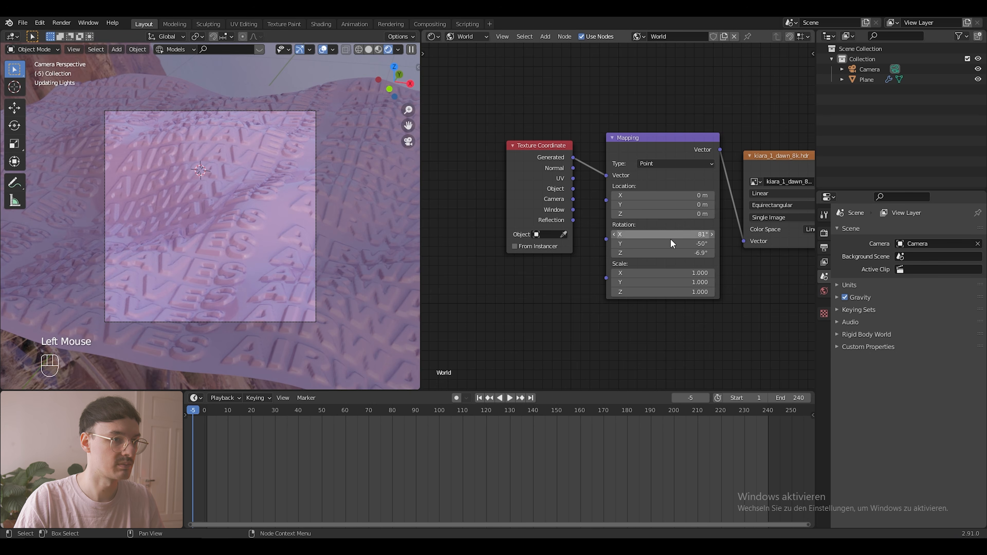
middle_click_drag(761, 311, 501, 328)
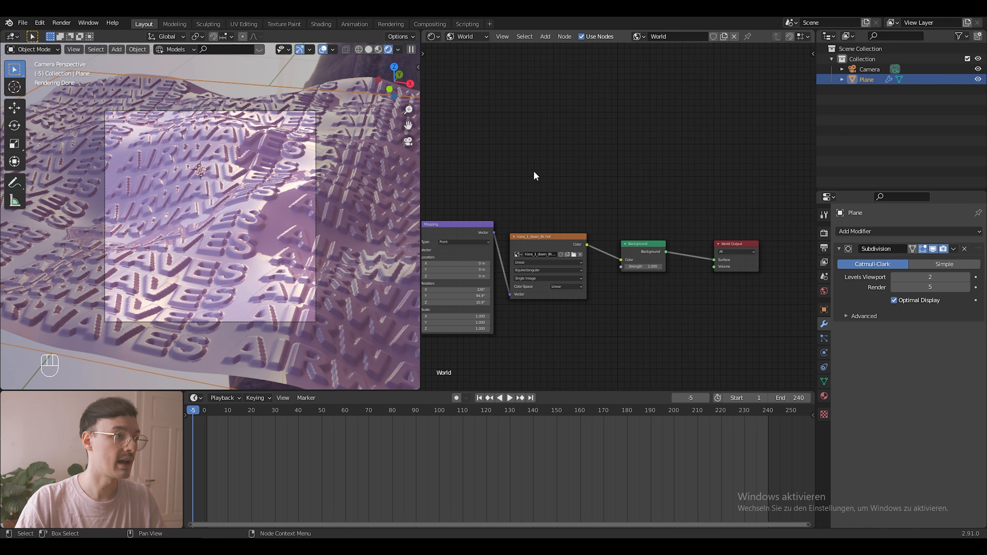
- Return to the plane's material nodes and set its Subdivision viewport level to 4, inspecting the lettering up close
left_click(474, 36)
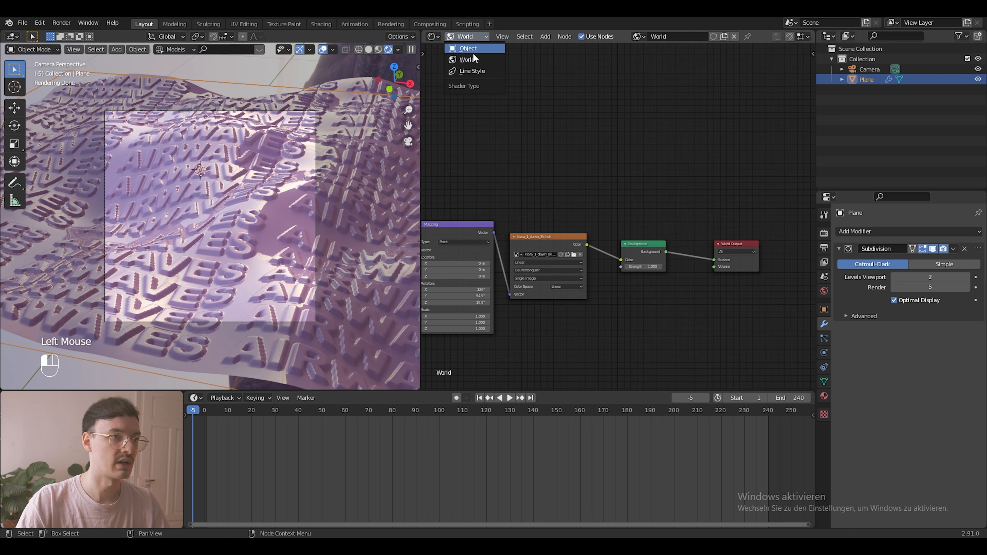
left_click(477, 47)
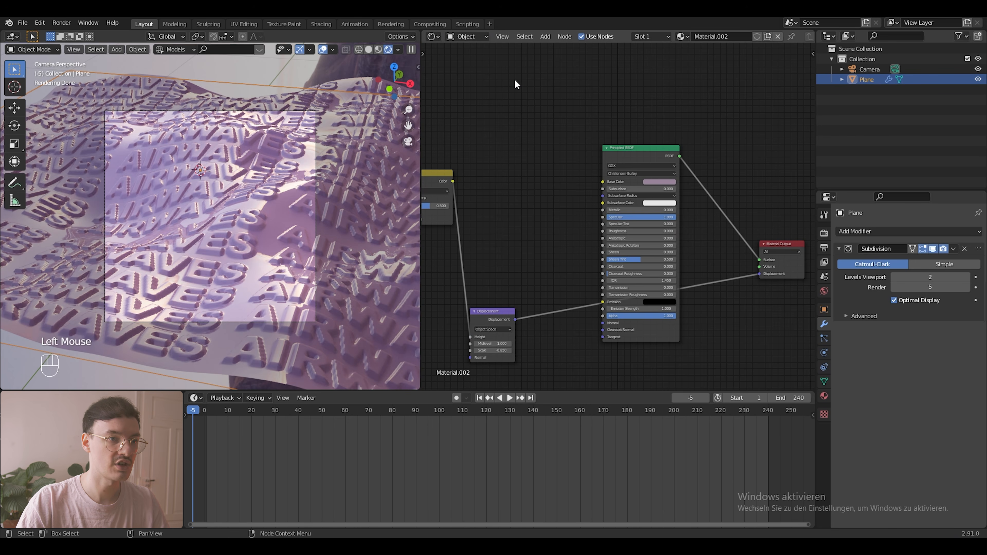
middle_click_drag(539, 145, 537, 181)
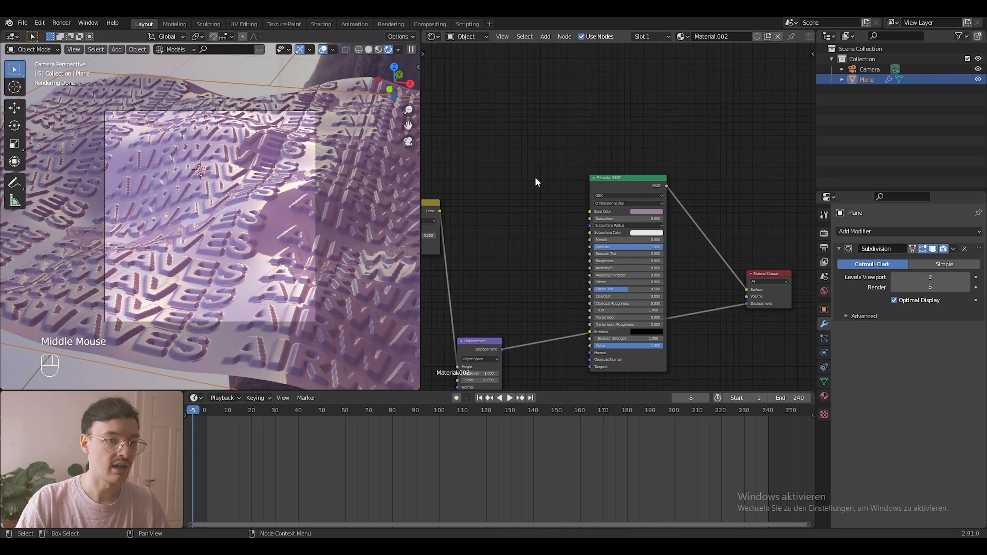
left_click(930, 277)
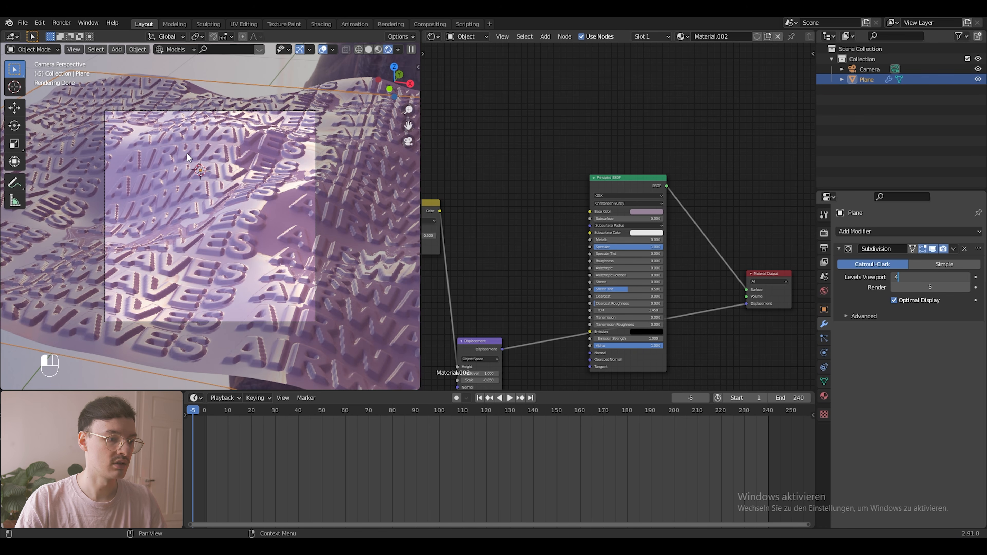
key("Return")
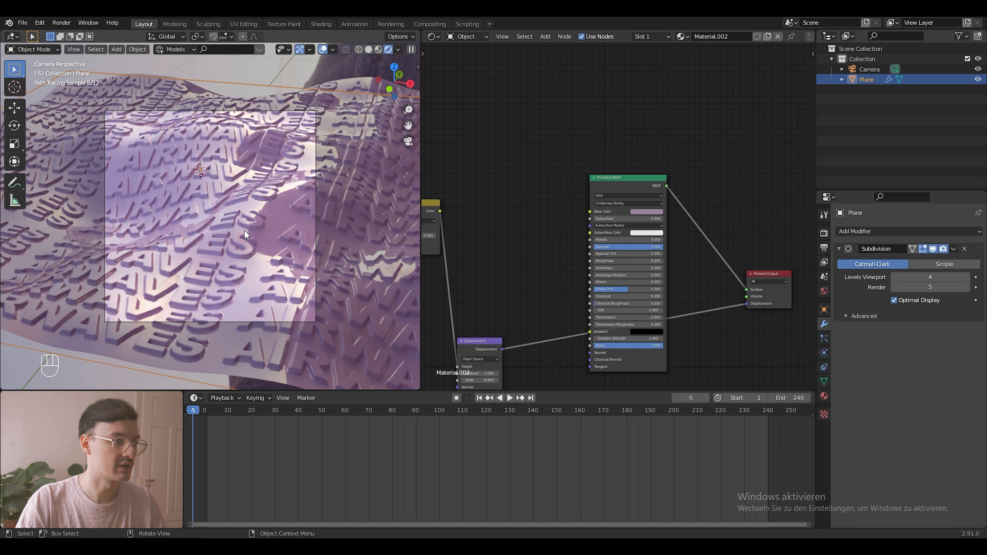
scroll(246, 231, "up", 4)
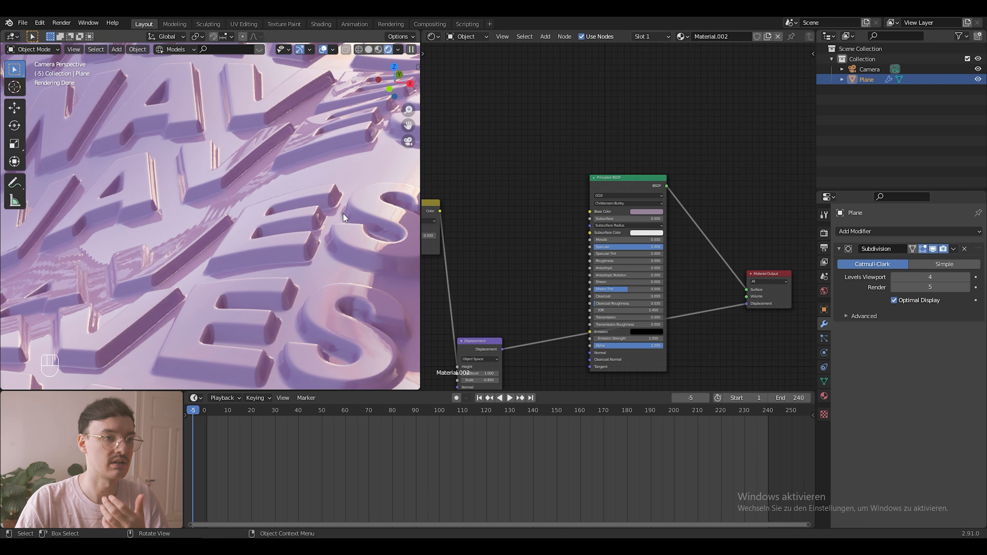
- Move the Principled BSDF node aside and add a Musgrave Texture node above the Add node
left_click_drag(639, 182, 691, 104)
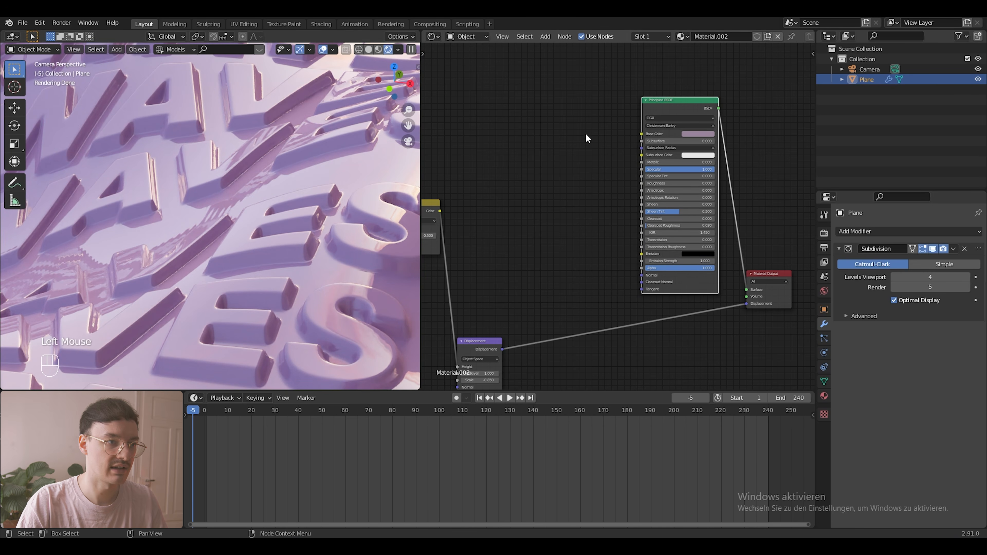
middle_click_drag(534, 141, 564, 183)
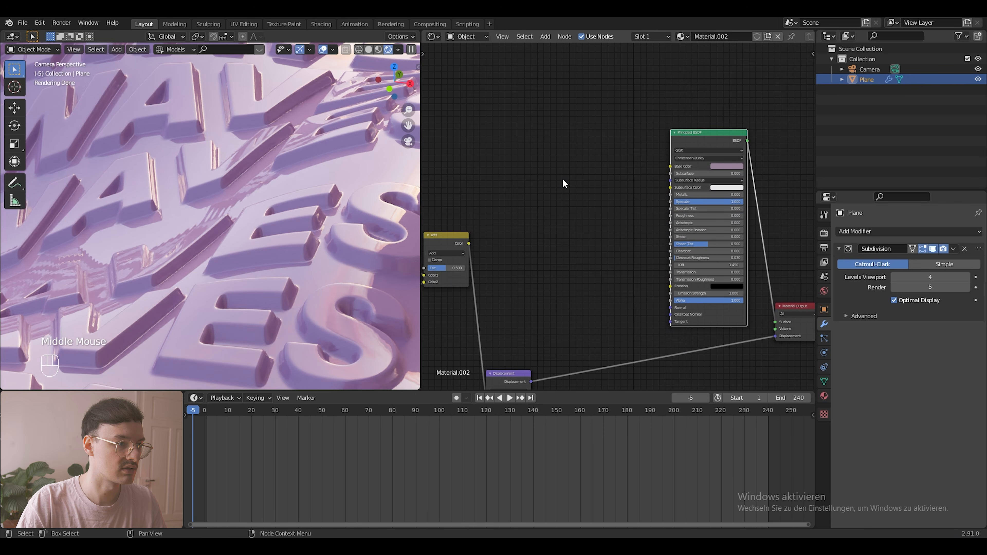
left_click(493, 151)
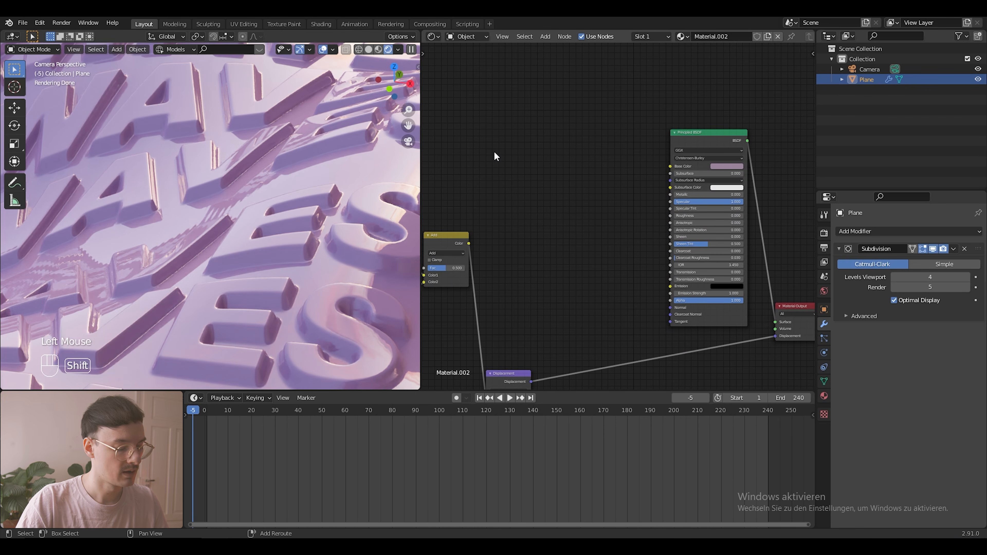
key("shift+a")
left_click(494, 152)
type("musg")
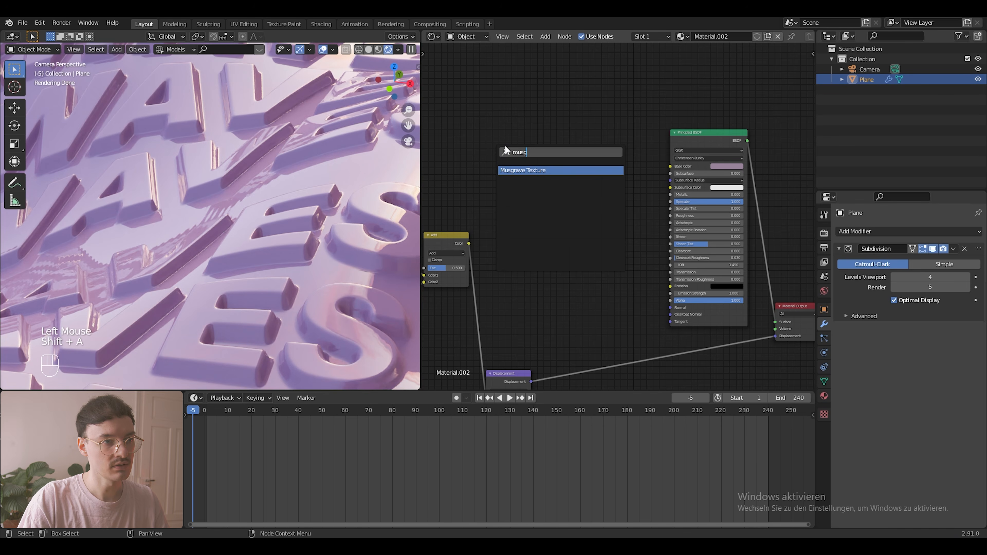
left_click(506, 170)
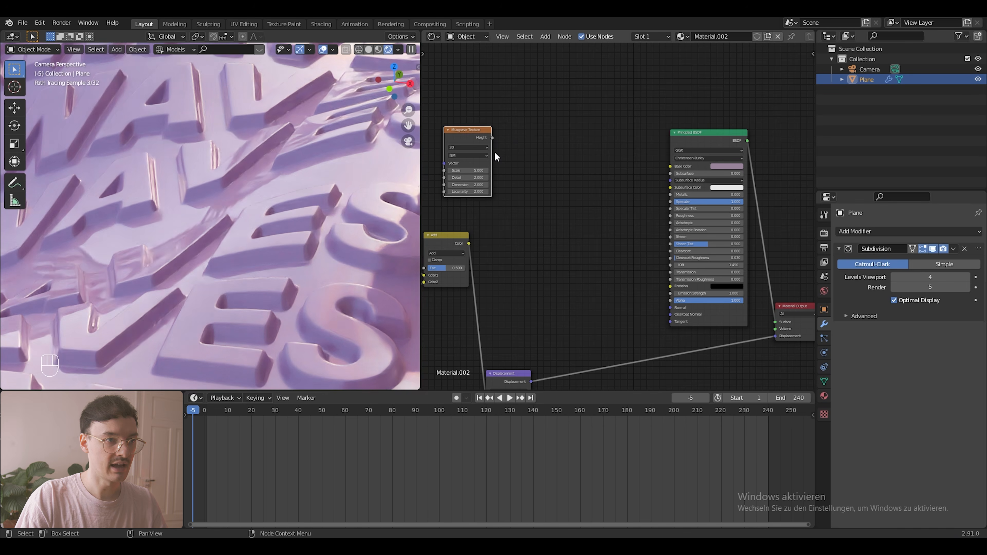
left_click(494, 155)
- Add a Bump node, feeding the Musgrave height into its Height and its output into the Principled BSDF's Normal
key("shift+a")
left_click(552, 165)
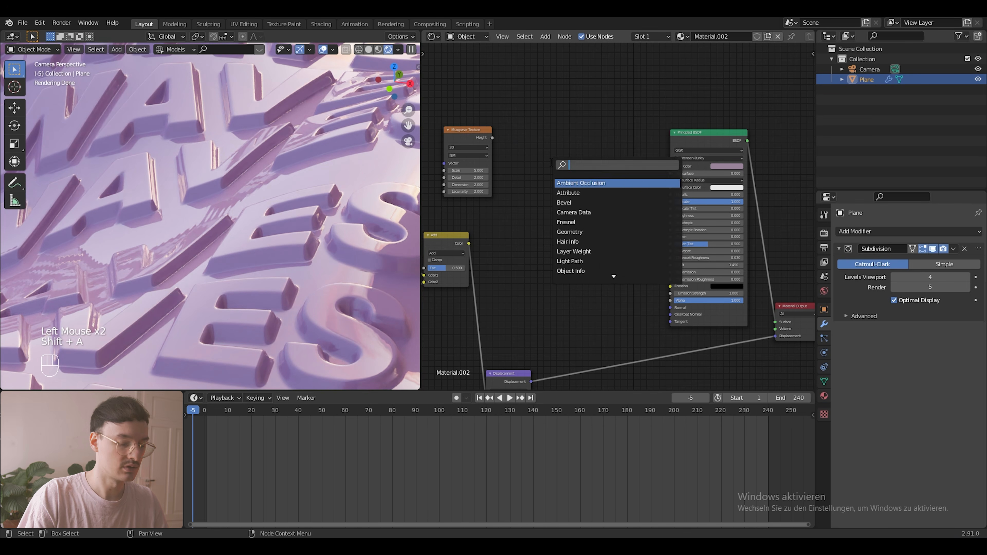
type("bump")
key("Return")
left_click(539, 158)
left_click_drag(493, 137, 526, 197)
left_click_drag(570, 166, 675, 309)
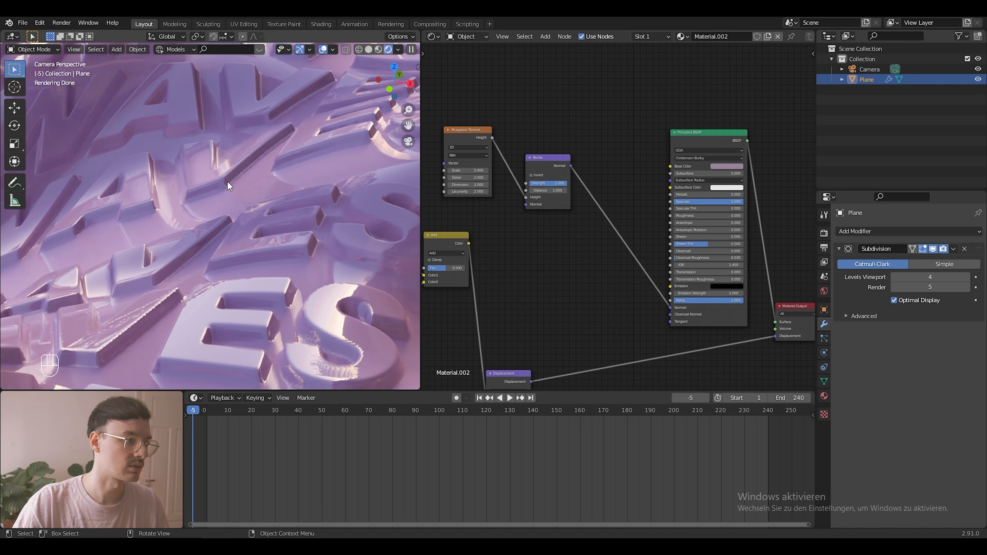
- Refine the surface grain with Musgrave scale 922.28 and detail 0.08, and Bump strength 0.035 and distance 0.02
scroll(491, 204, "up", 3)
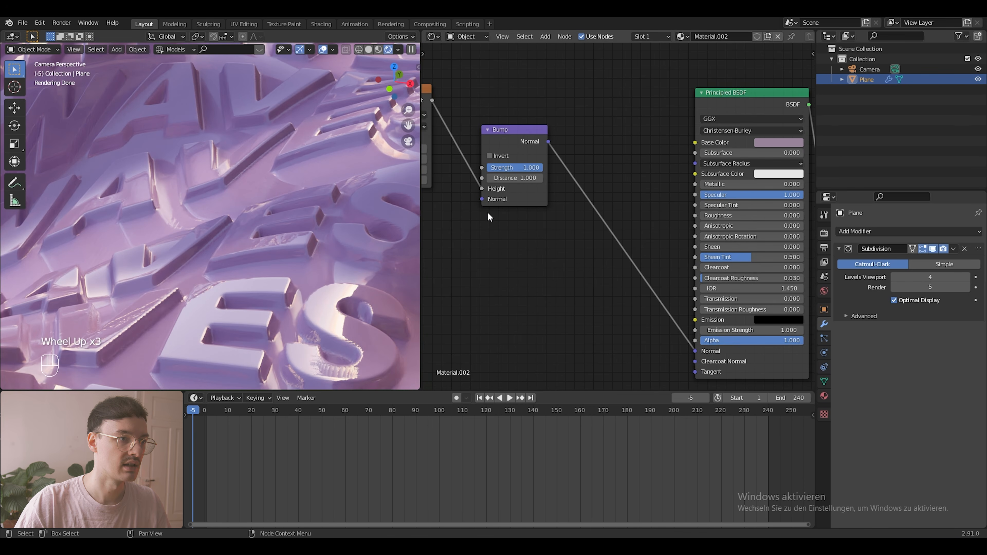
scroll(81, 198, "down", 4)
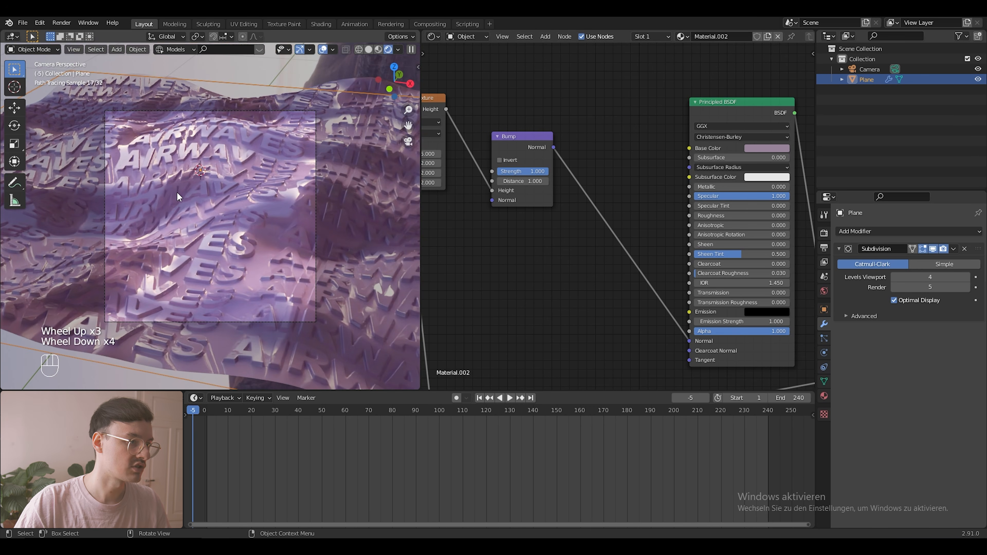
left_click(490, 236)
middle_click(491, 237)
middle_click_drag(490, 237, 608, 289)
scroll(570, 249, "up", 2)
left_click(552, 210)
left_click_drag(552, 210, 736, 253)
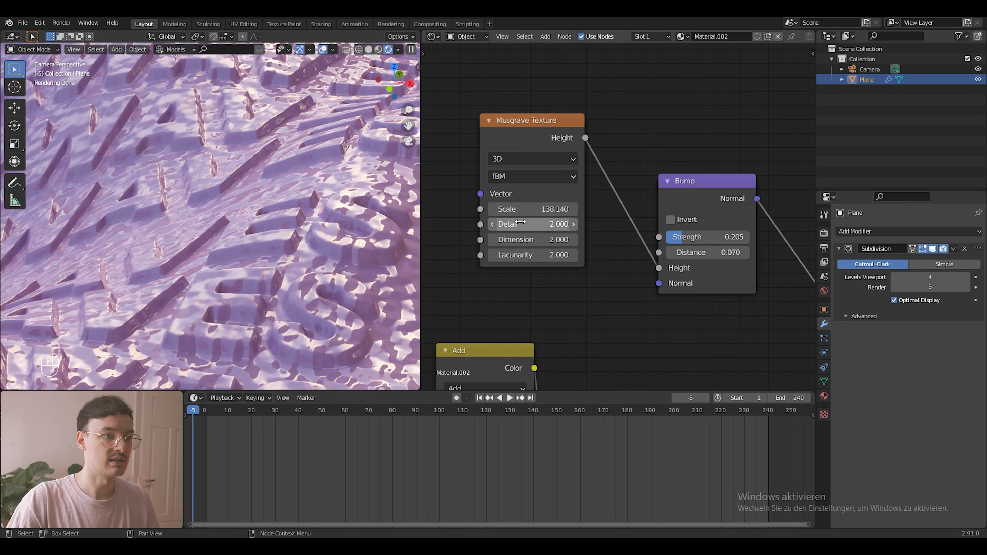
left_click_drag(531, 225, 463, 222, "shift")
left_click_drag(554, 224, 557, 225, "shift")
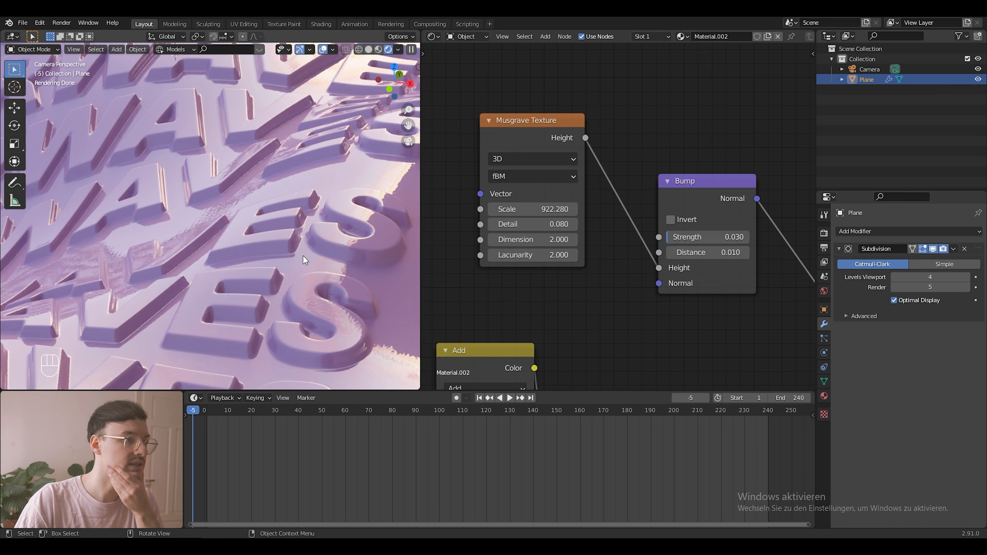
scroll(293, 250, "up", 3)
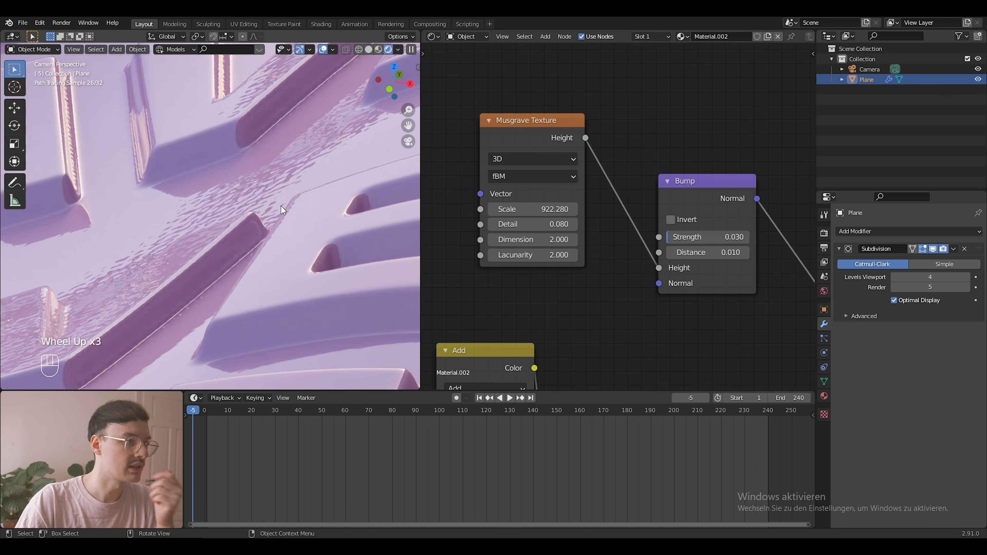
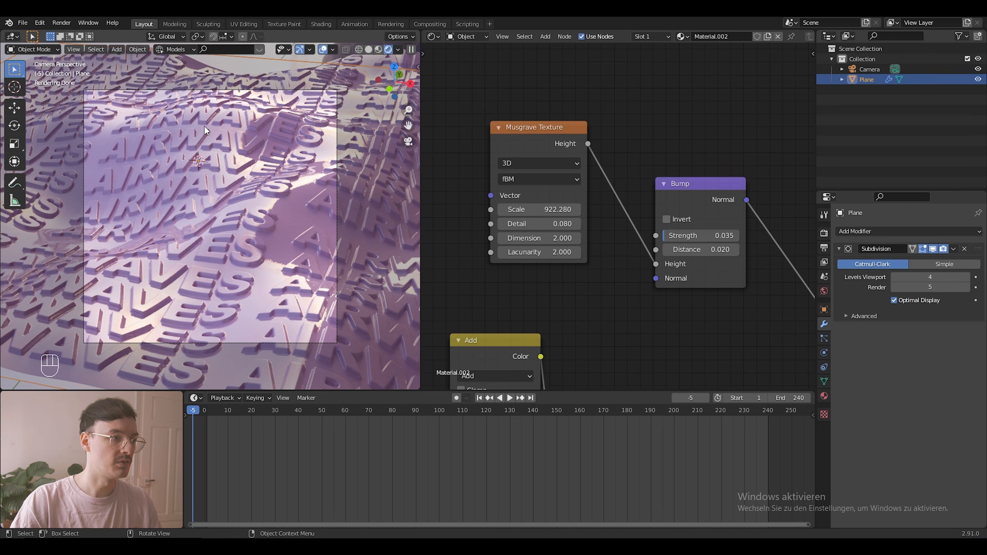
- Render a still image of the current frame from the camera
left_click(63, 23)
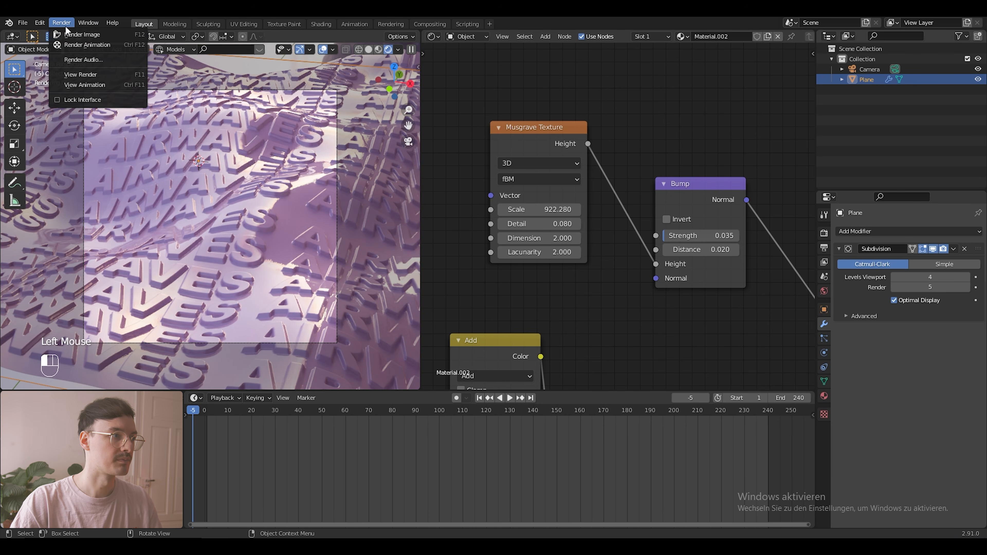
left_click(83, 37)
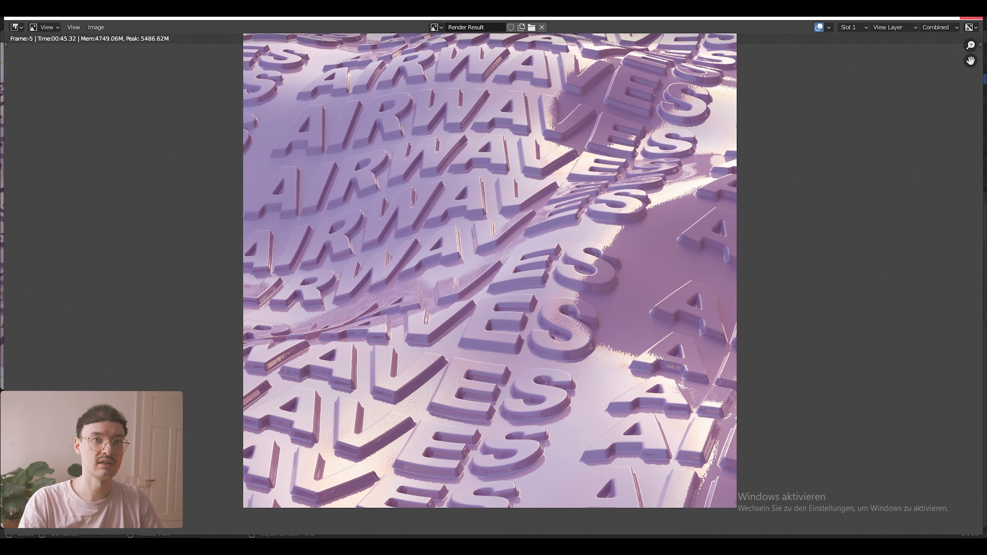
- Enable compositing nodes for the scene and spread the Render Layers and Composite nodes far apart
left_click(975, 17)
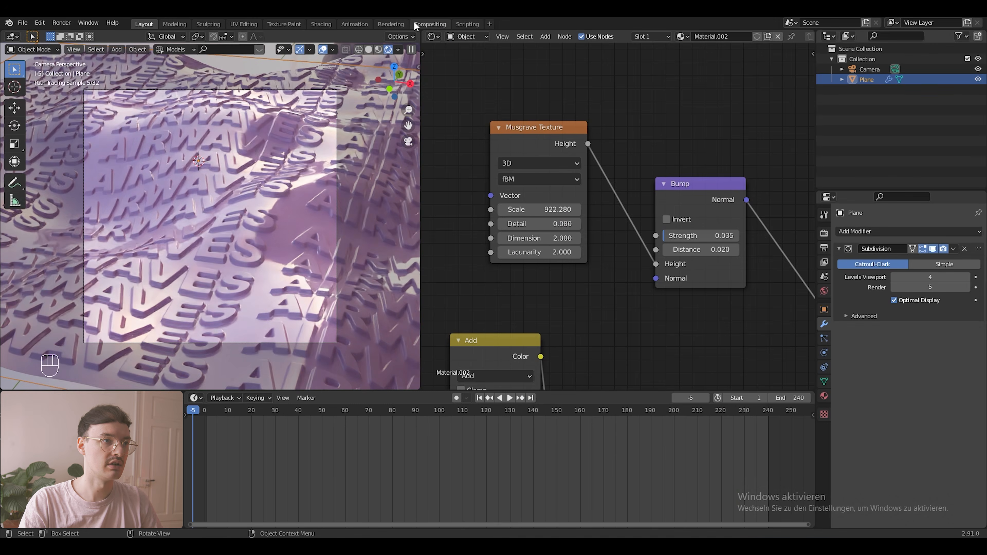
left_click(415, 24)
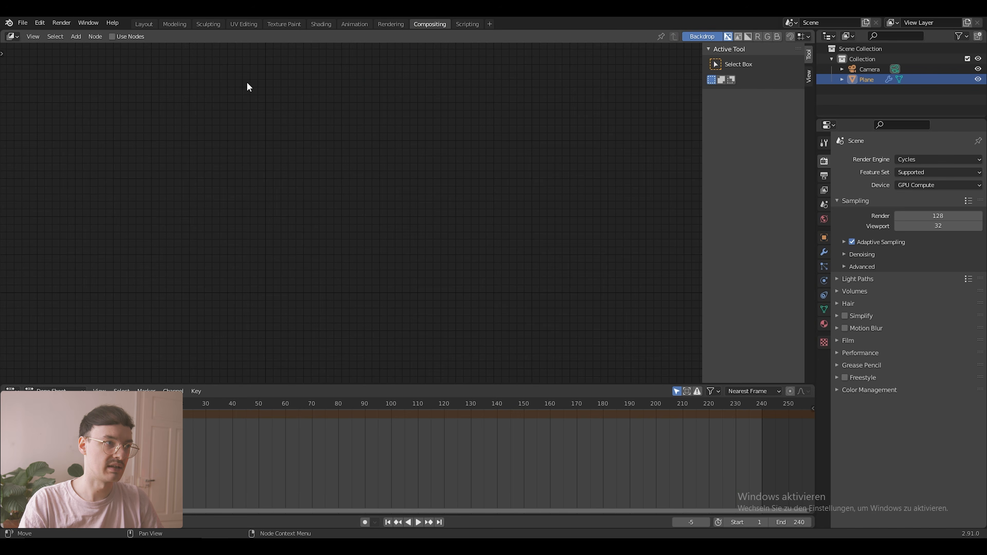
left_click(112, 36)
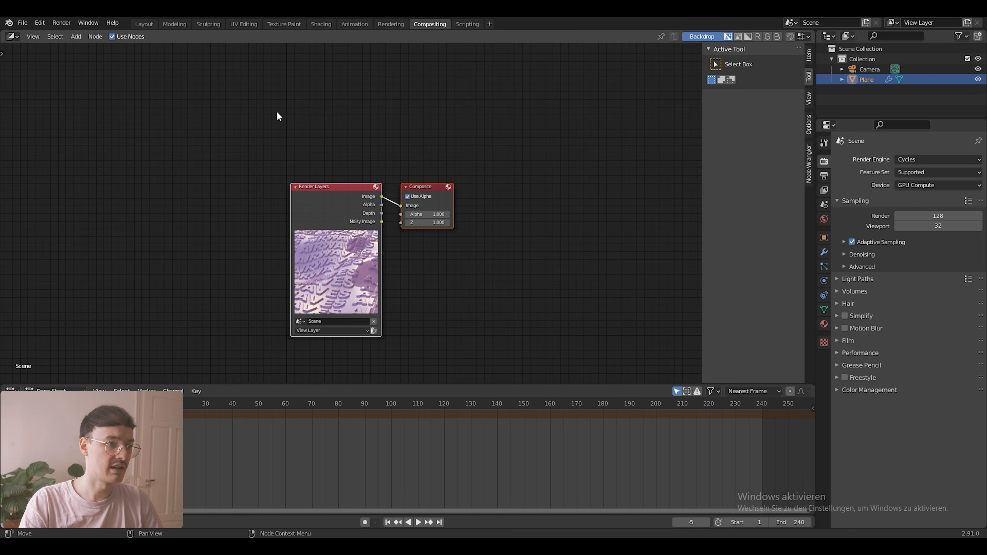
left_click_drag(310, 186, 69, 154)
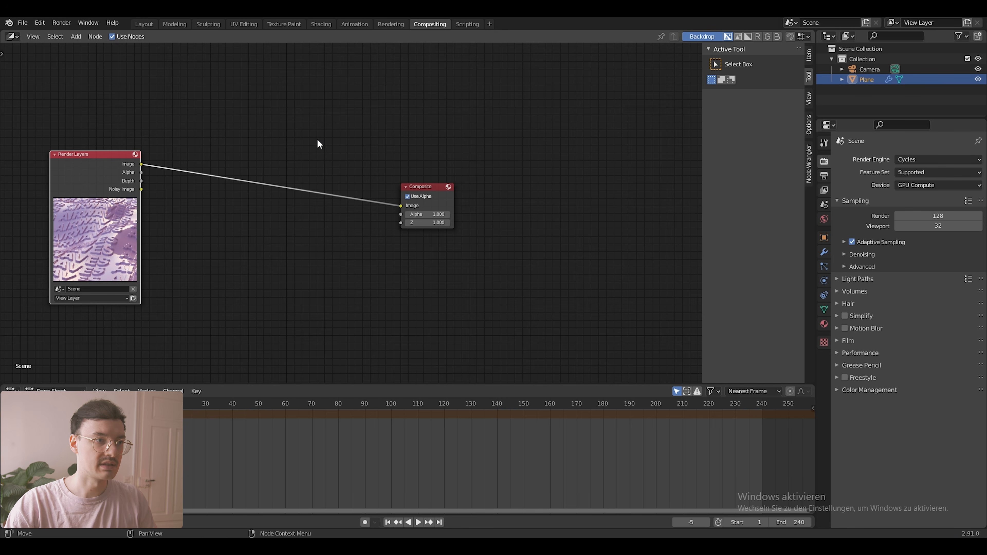
left_click_drag(427, 187, 554, 146)
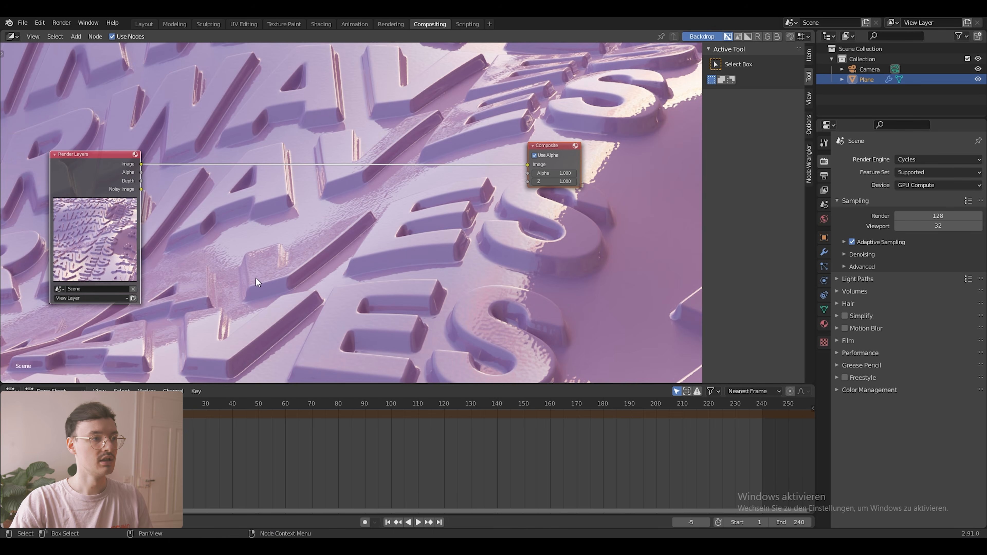
- Add a Viewer node showing the Render Layers image and place it below the Composite node
left_click(92, 167, "ctrl+shift")
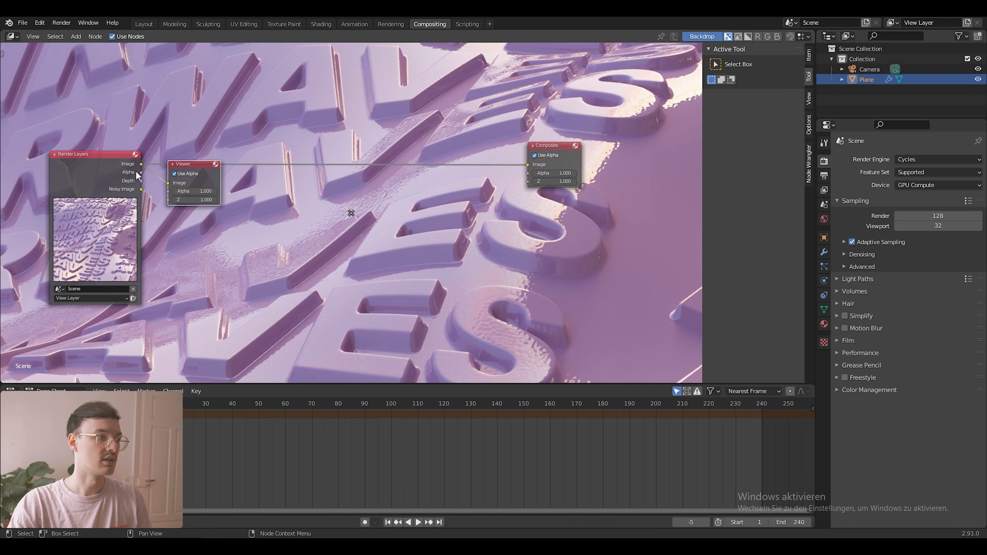
key("g")
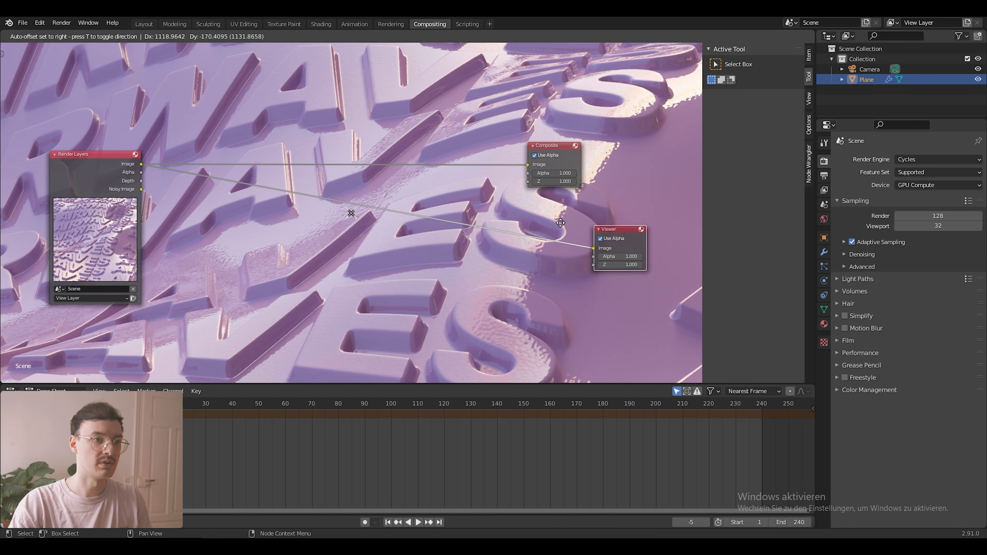
left_click(499, 213)
- Fit the backdrop preview of the render to the compositor's visible area
key("n")
scroll(533, 164, "down", 1)
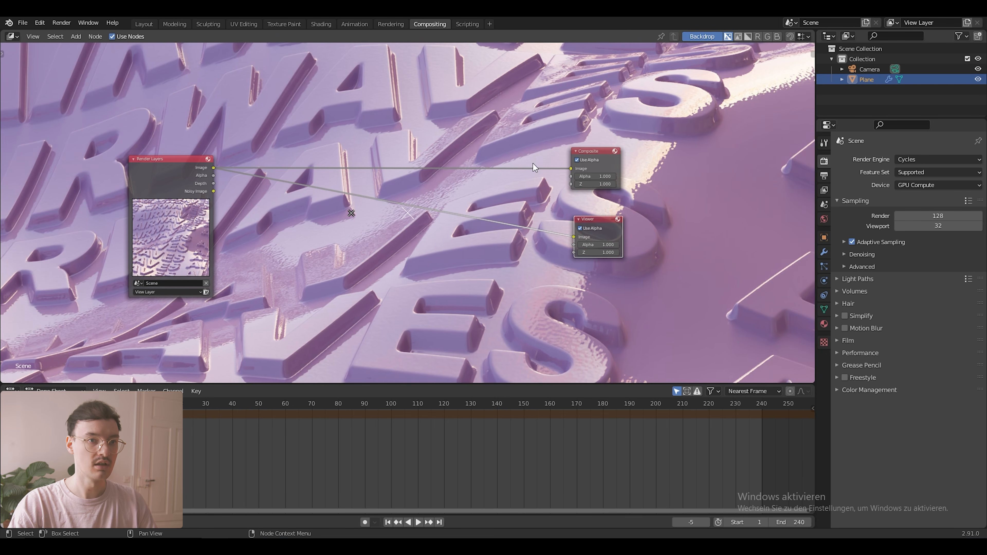
key("n")
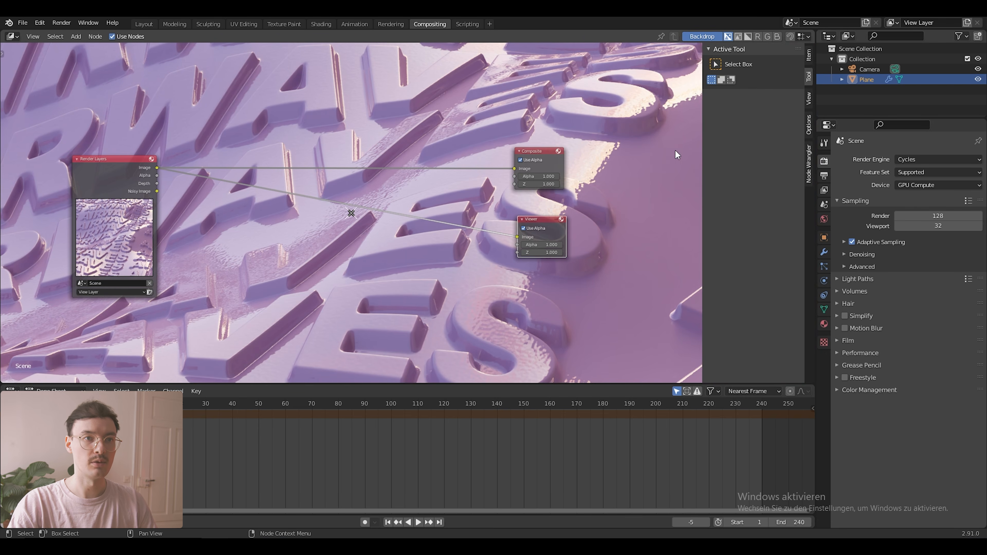
left_click(810, 99)
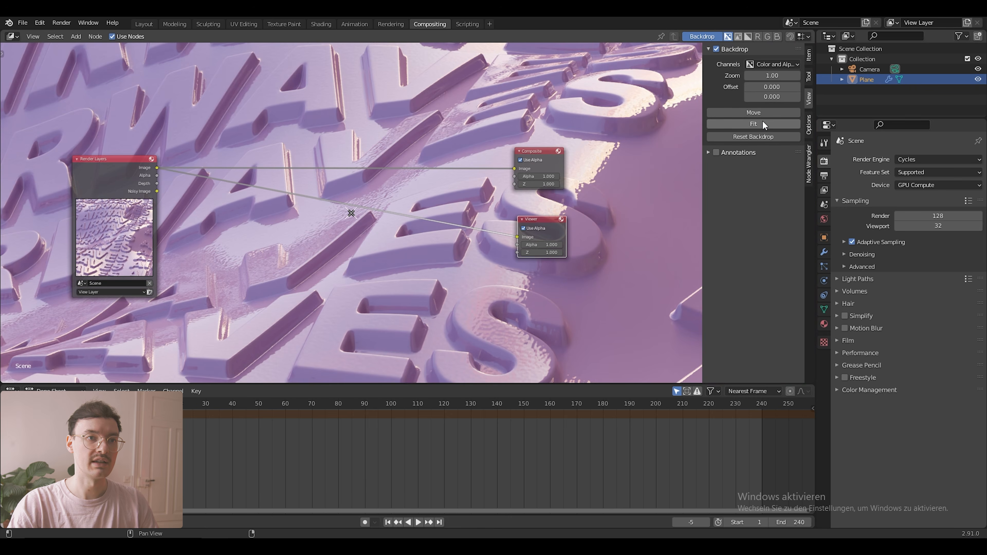
left_click(753, 124)
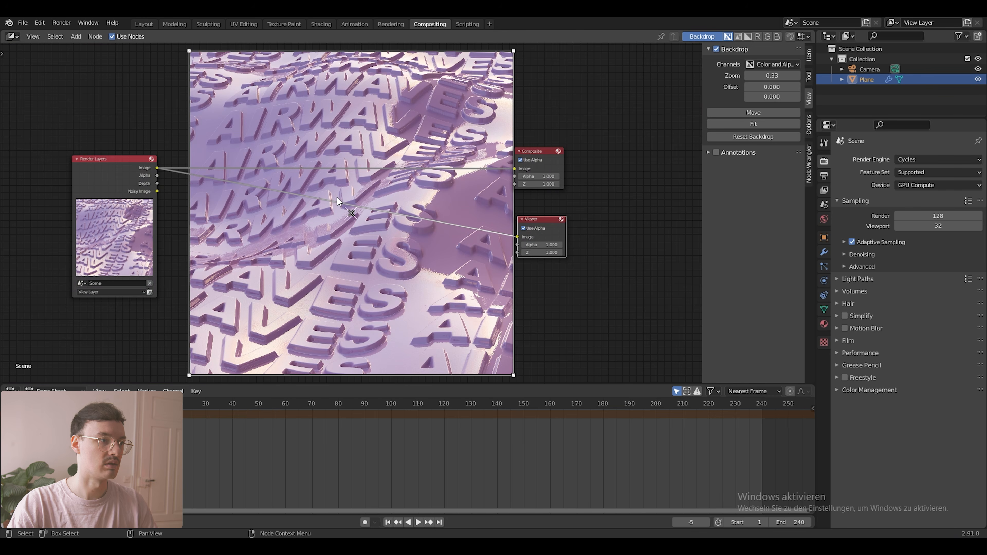
- Insert a Glare node on the link between the Render Layers and Viewer nodes
key("shift+a")
left_click(311, 227)
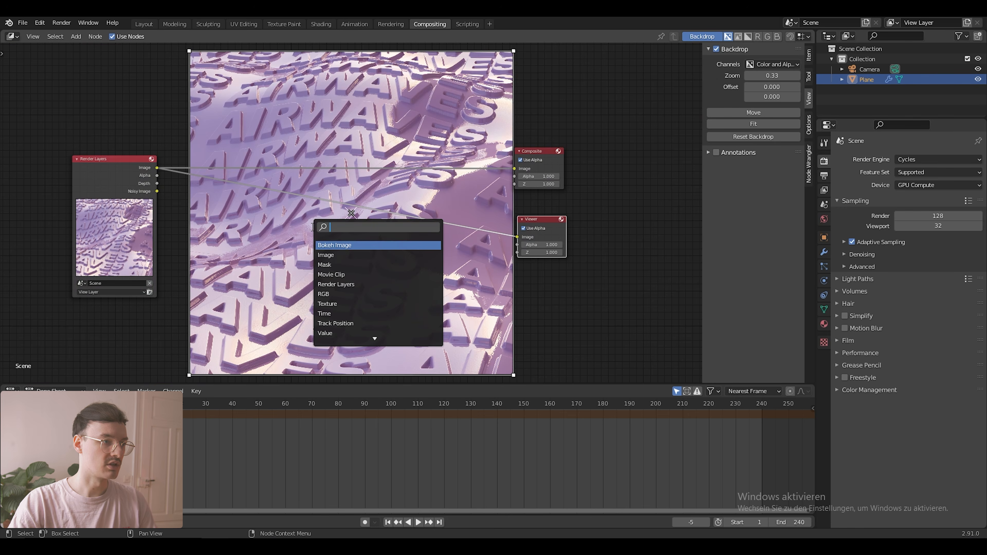
type("glare")
key("Return")
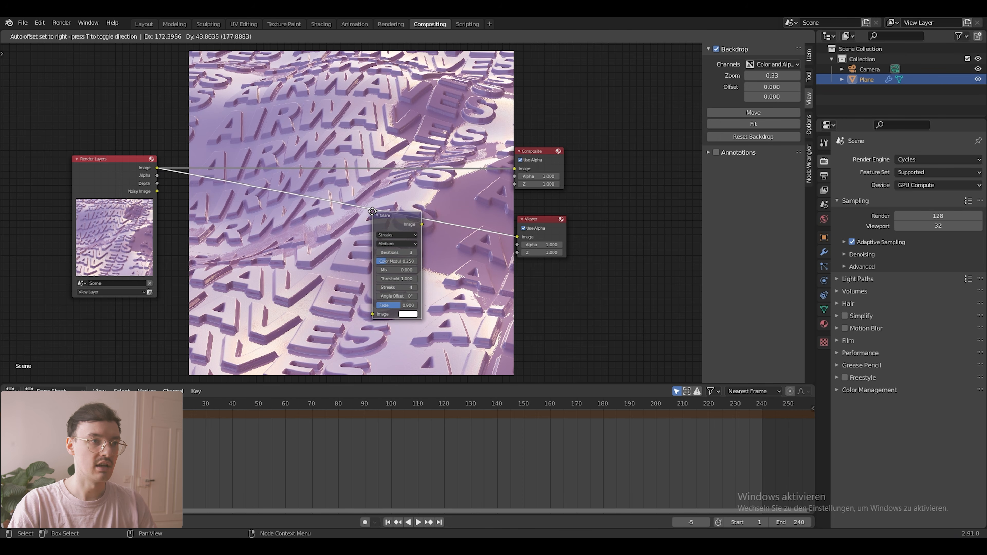
left_click(385, 212)
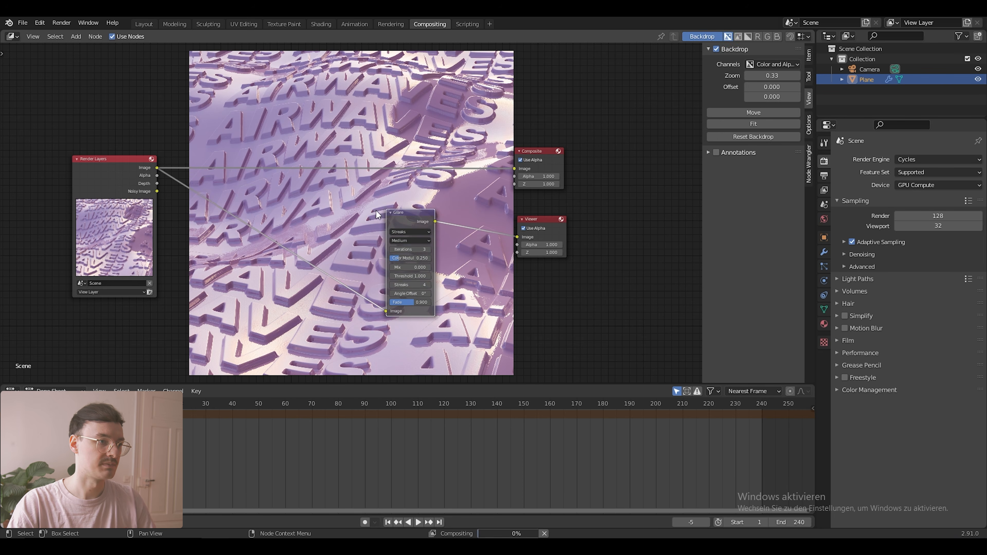
- Set the Streaks Glare node's angle offset to 45° and its mix to 1
scroll(452, 253, "up", 3)
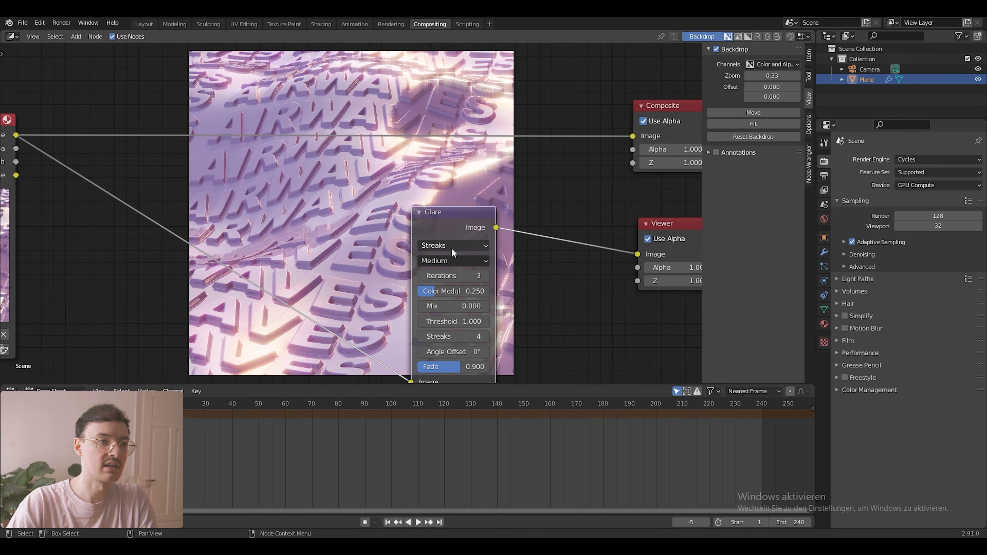
mouse_move(463, 216)
left_mouse_down()
mouse_move(392, 195)
mouse_move(429, 194)
left_mouse_up()
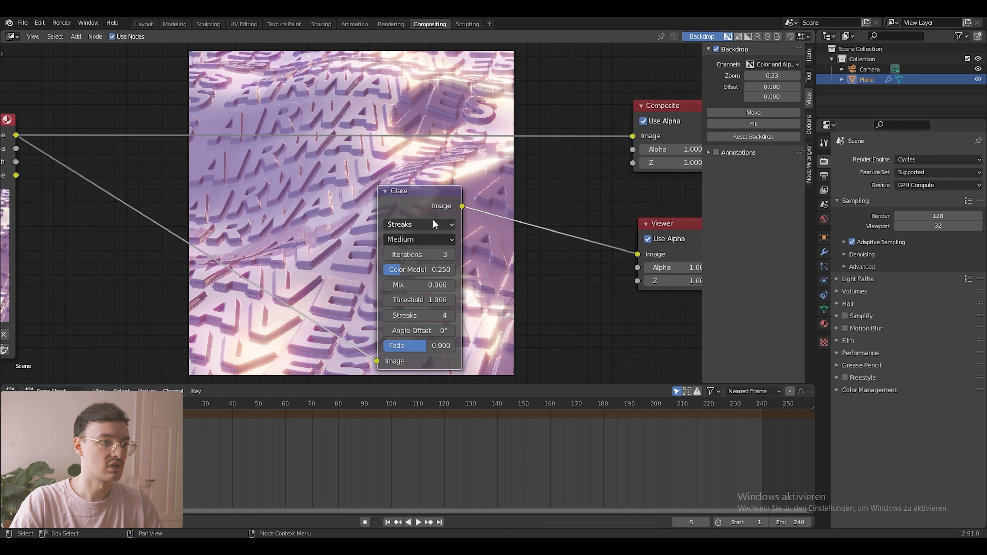
left_click(420, 331)
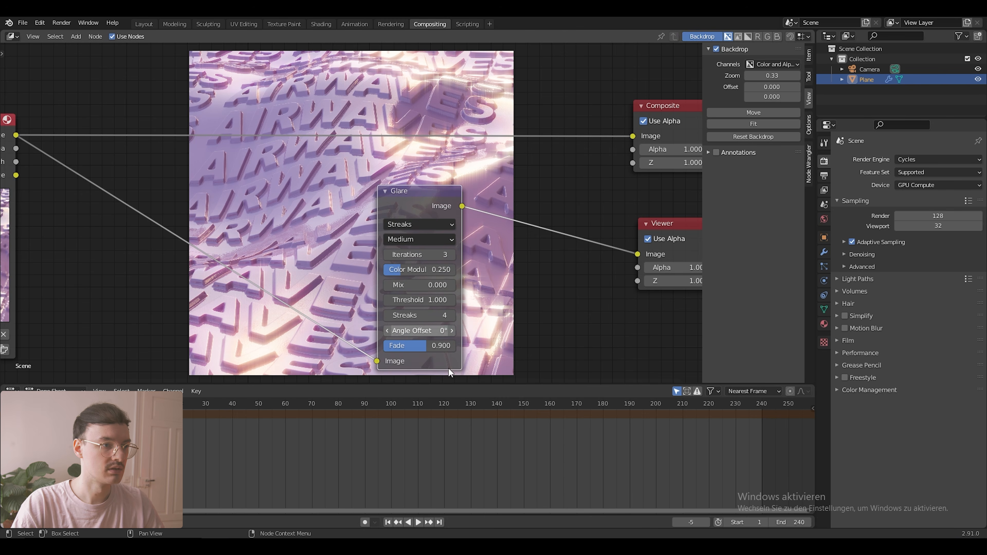
type("45")
key("Return")
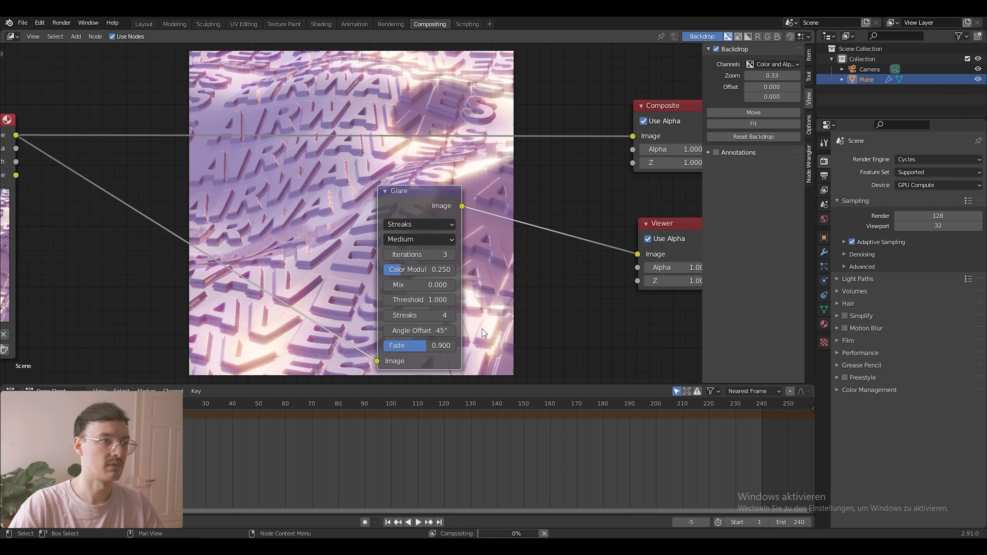
key("Home")
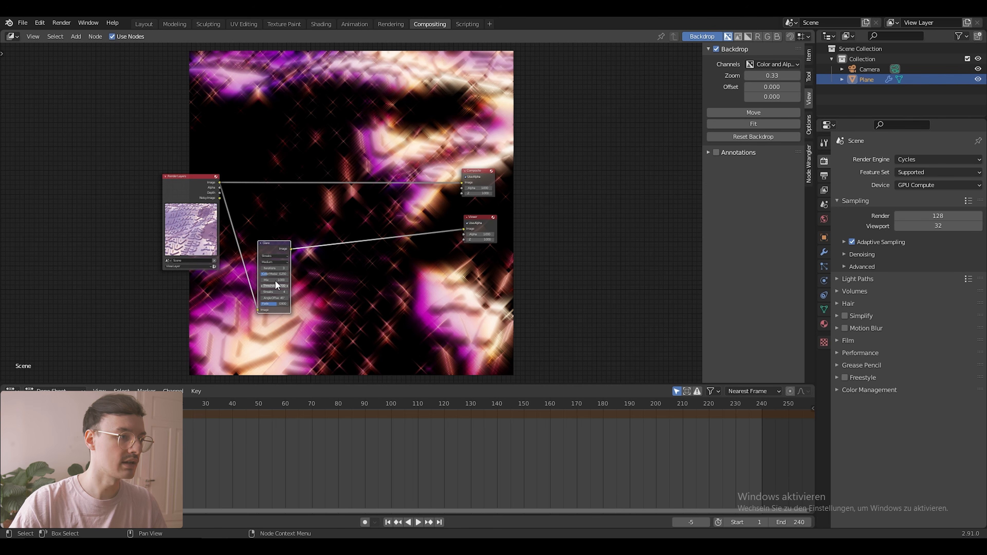
- Add a second Glare node beside the first and feed it the Render Layers image
scroll(273, 281, "up", 6)
middle_click_drag(297, 280, 395, 244)
left_click_drag(328, 231, 300, 248)
key("shift+a")
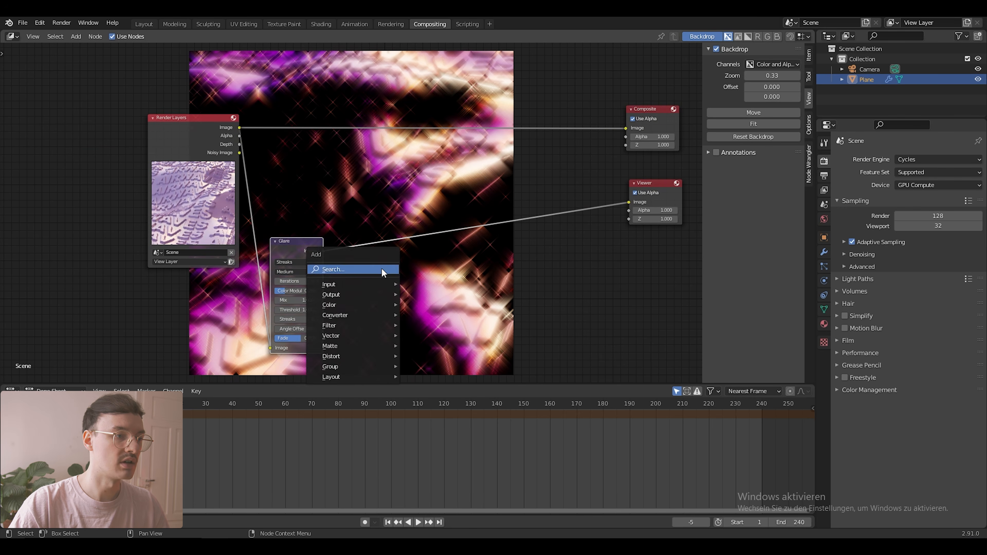
type("glar")
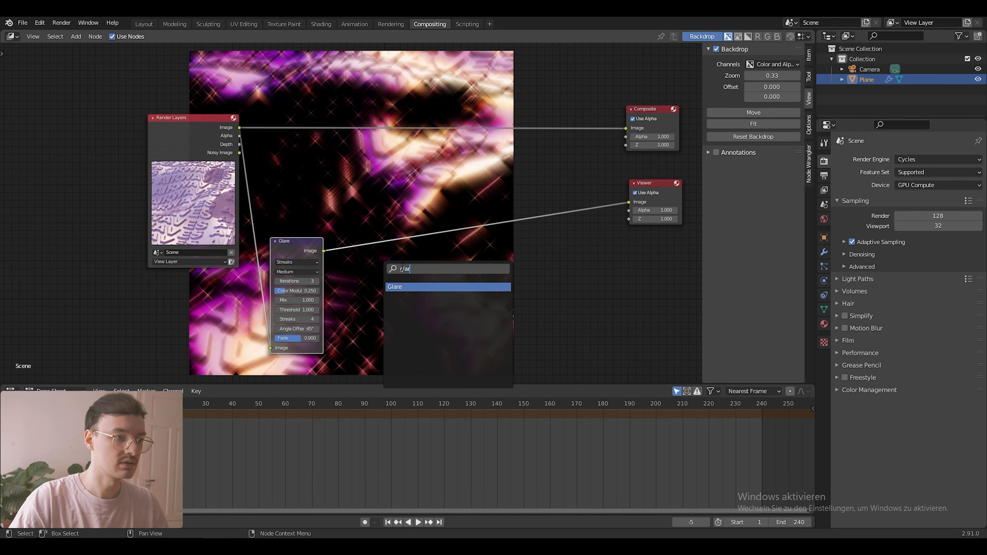
key("Return")
left_click(408, 268)
left_click_drag(240, 128, 401, 373)
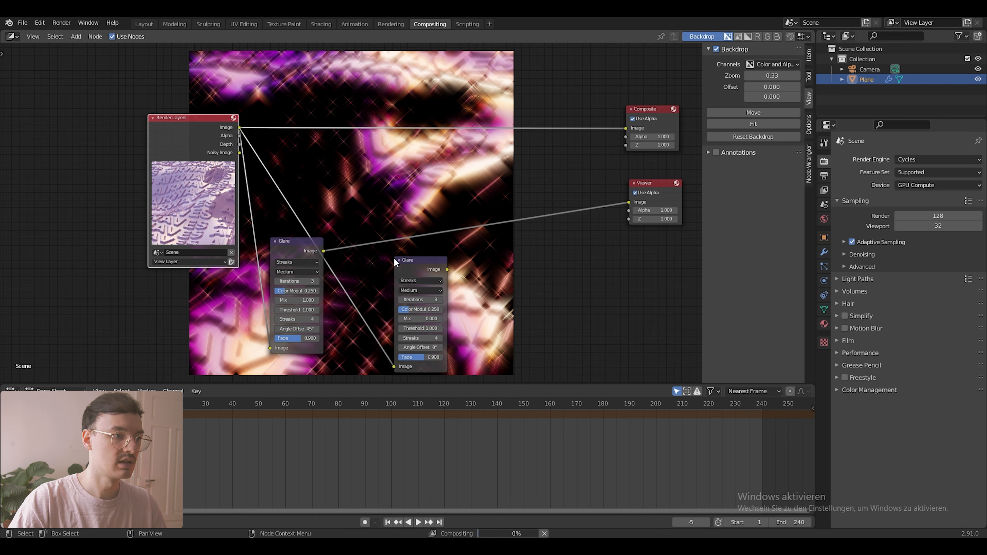
- Insert a Mix node in Add mode before the Viewer, combining the first Glare output with the Render Layers image
middle_click_drag(400, 372, 376, 353)
key("shift+a")
type("mis")
key("BackSpace")
type("x")
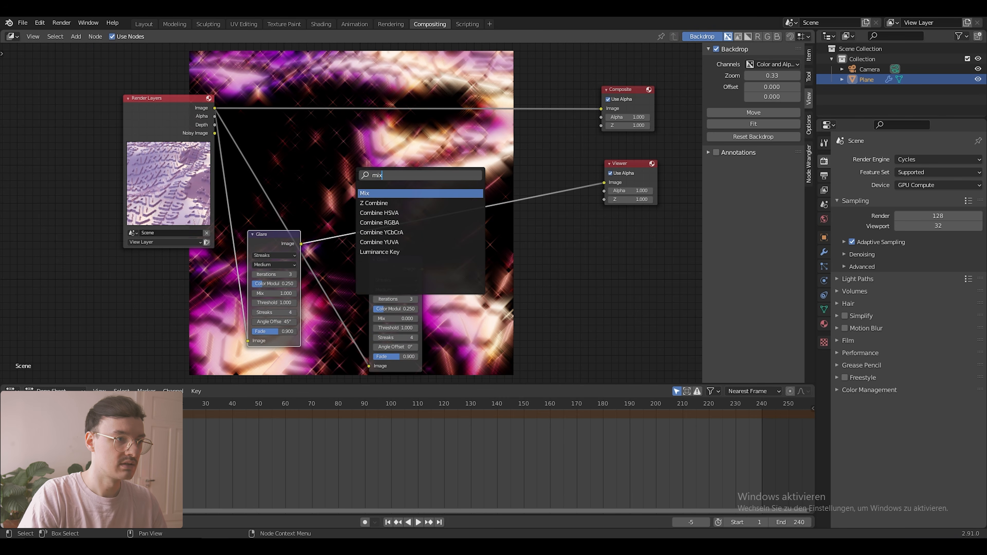
key("Return")
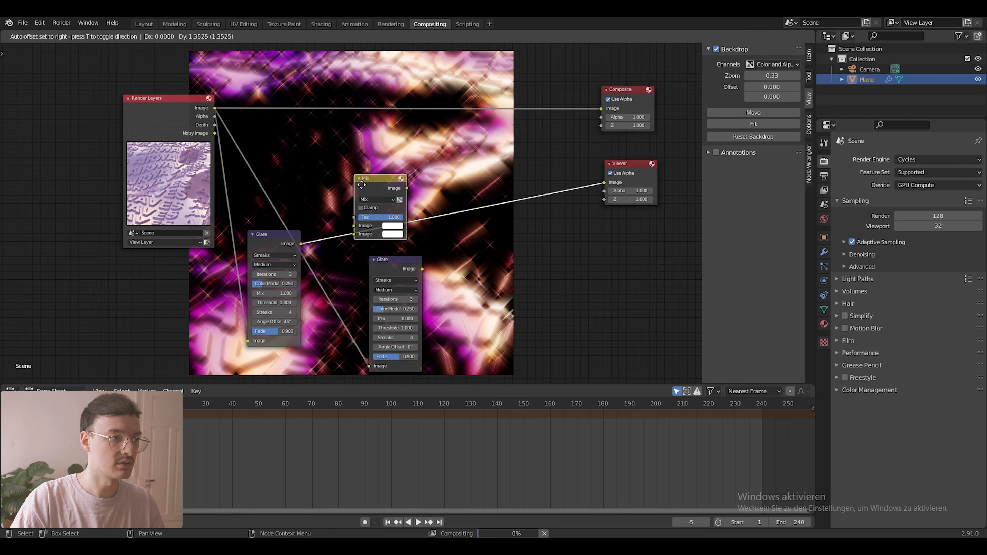
left_click(357, 148)
left_click(379, 171)
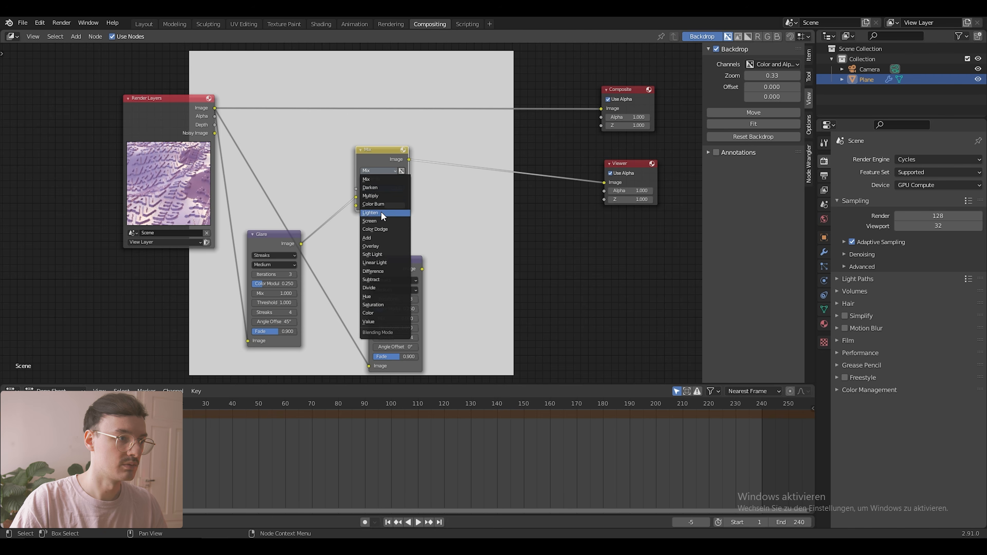
left_click(386, 238)
left_click_drag(213, 107, 267, 130)
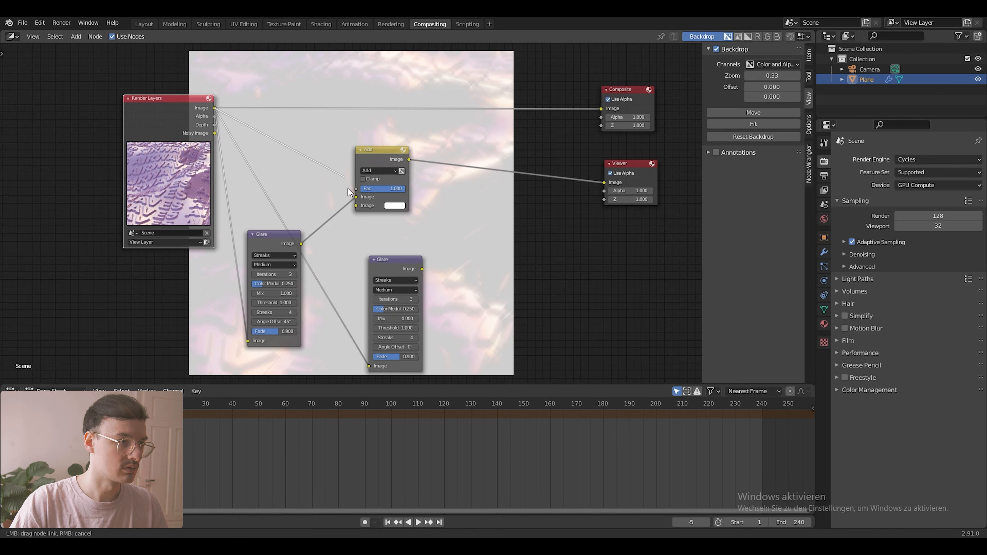
left_click_drag(348, 188, 357, 207)
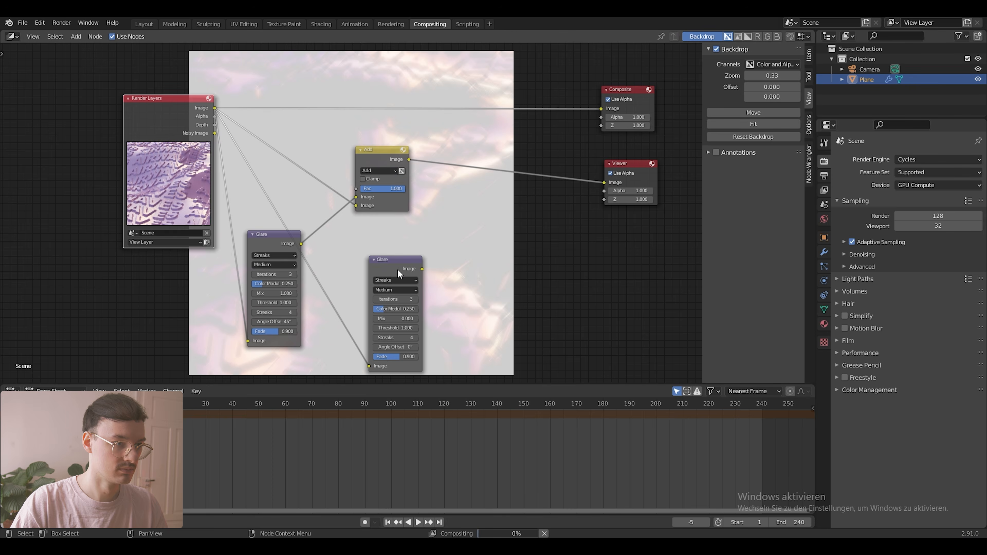
- Duplicate the Add node before the Viewer, feed the second Glare into its free image input, and tidy the node layout
left_click_drag(397, 273, 488, 259)
left_click_drag(384, 158, 342, 155)
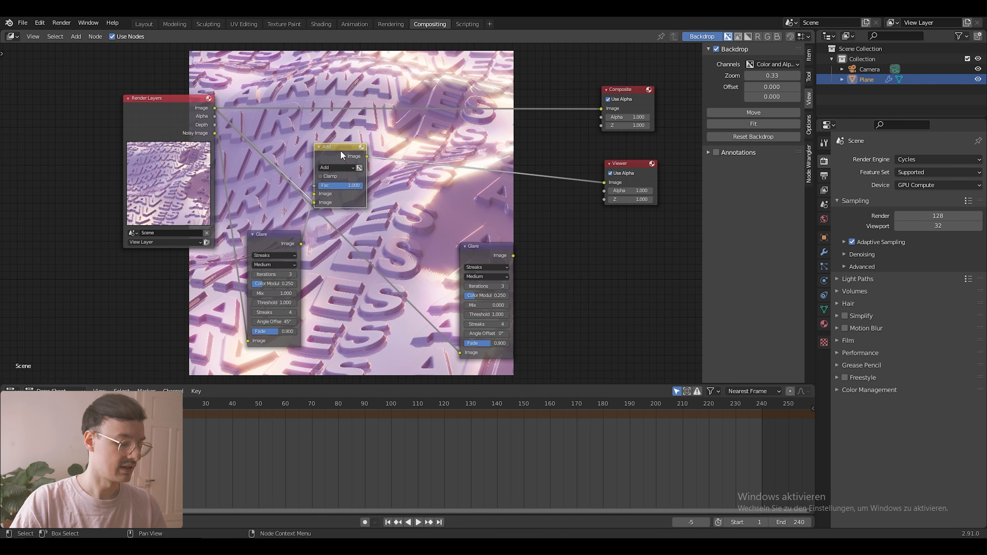
key("shift+d")
left_click(441, 159)
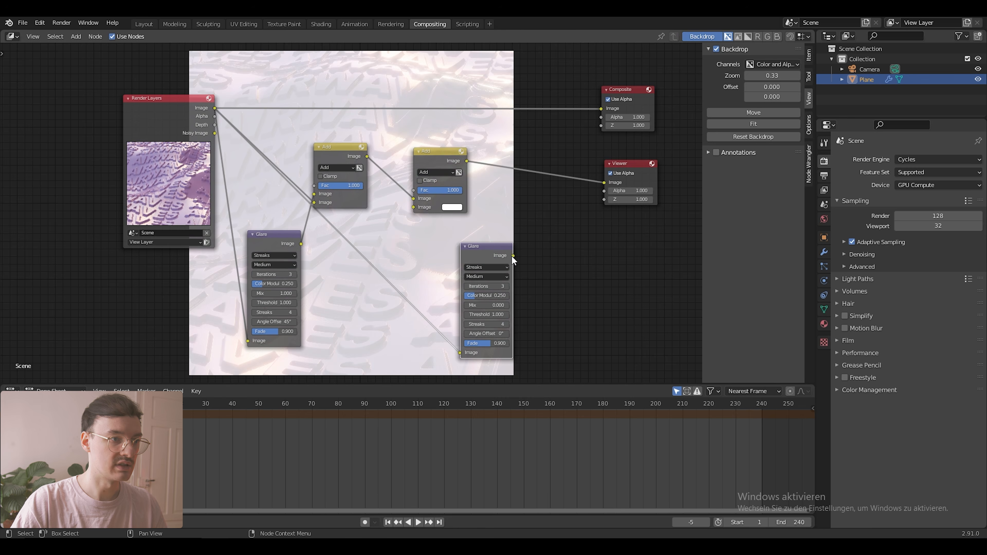
left_click_drag(513, 255, 413, 207)
left_click_drag(494, 246, 428, 250)
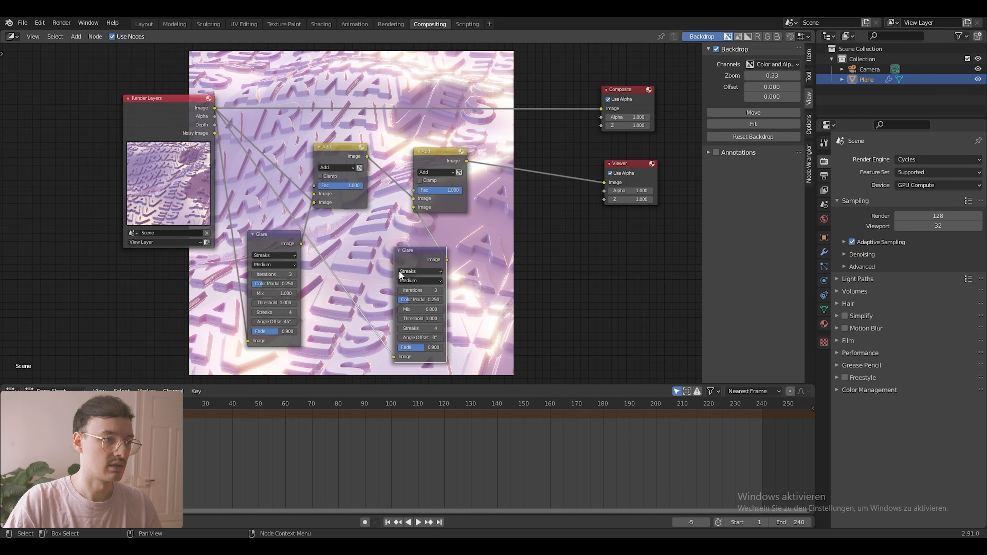
- Change the second Glare node to Fog Glow with a mix of 1
left_click(401, 273)
left_click(409, 298)
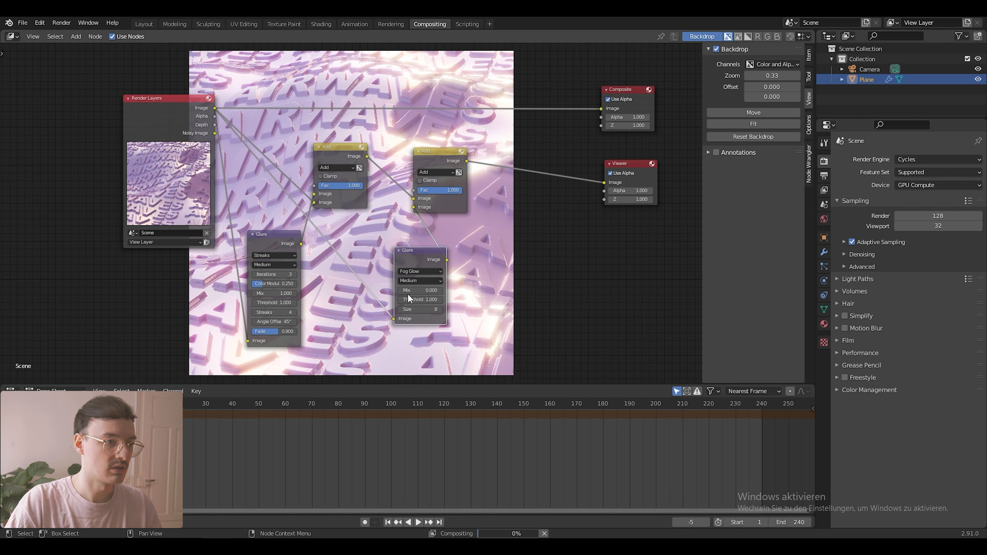
scroll(409, 290, "up", 2)
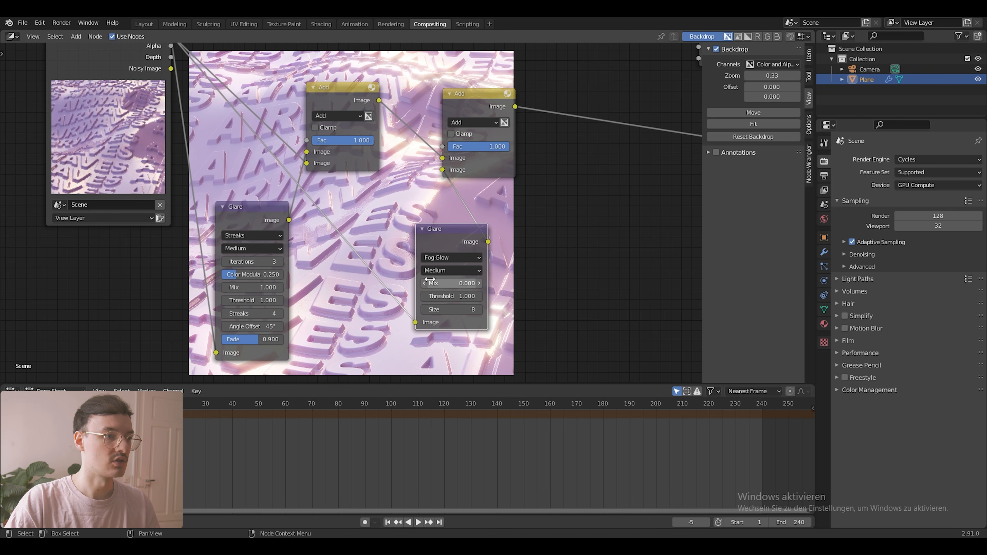
left_click_drag(429, 279, 433, 280)
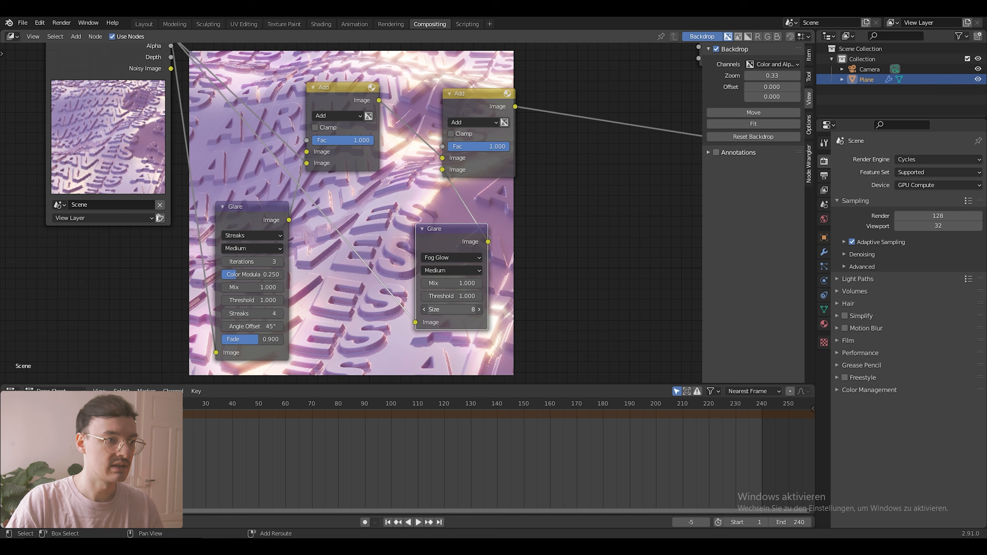
- Set both Glare nodes to High quality and the Fog Glow size to 7
left_click(434, 271)
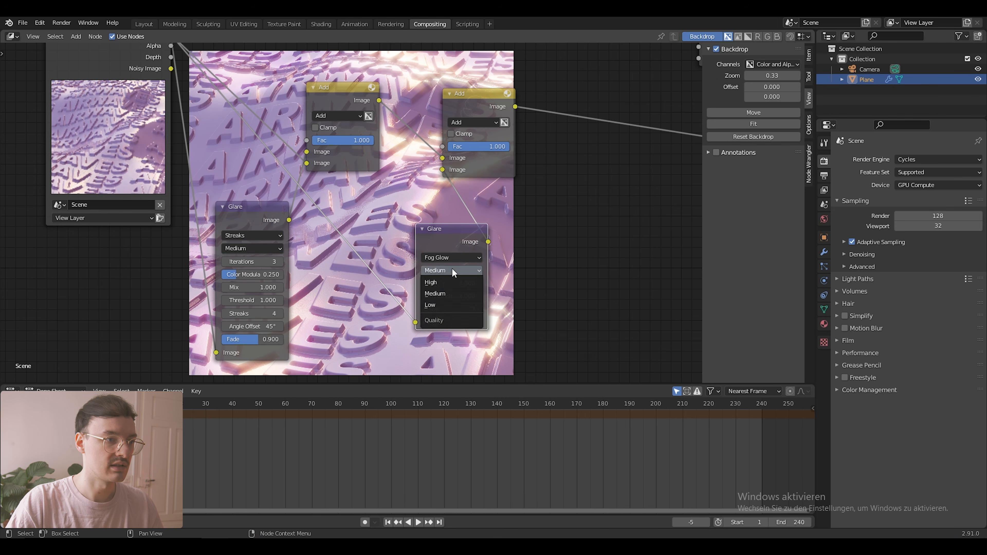
left_click(432, 283)
left_click(234, 249)
left_click(234, 261)
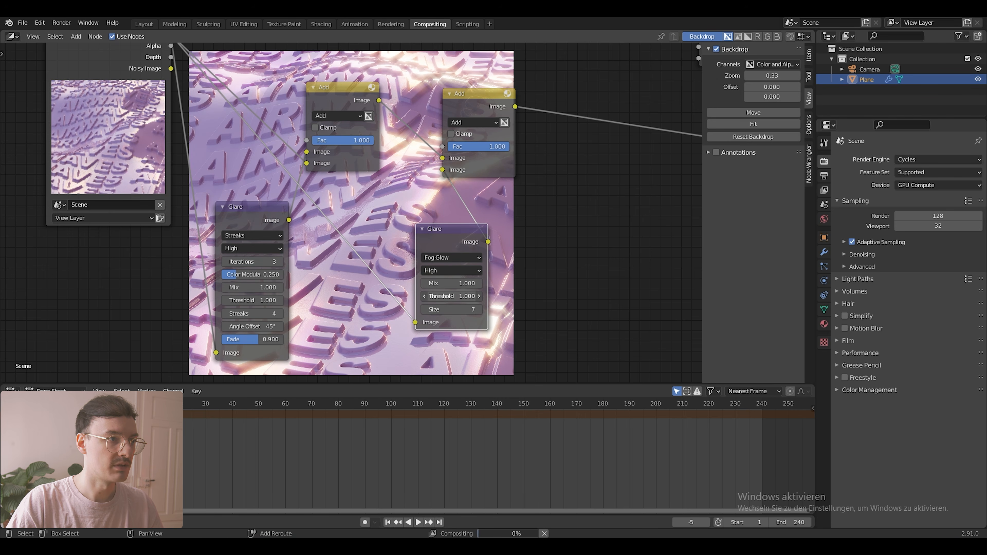
- Set the Fog Glow threshold to 1.470, the Streaks threshold to 1.820 and the Streaks fade to 0.877
left_click_drag(451, 296, 456, 296)
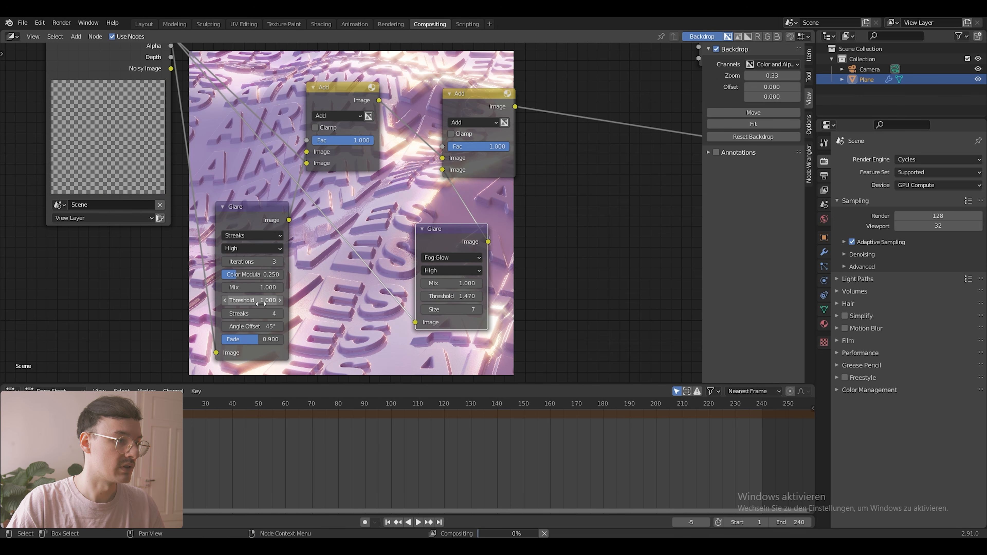
mouse_move(261, 304)
left_mouse_down()
mouse_move(282, 304)
mouse_move(260, 303)
left_mouse_up()
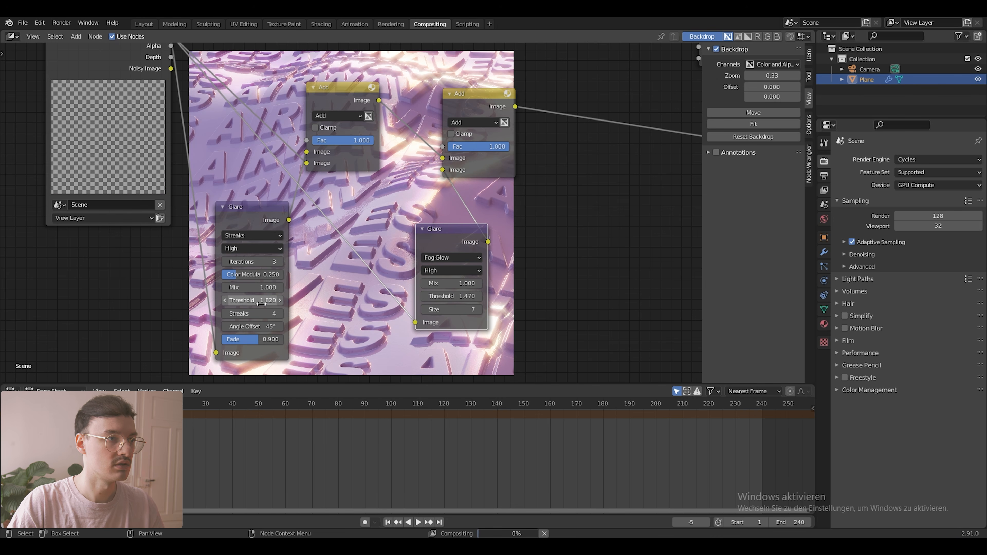
left_click_drag(253, 339, 255, 344)
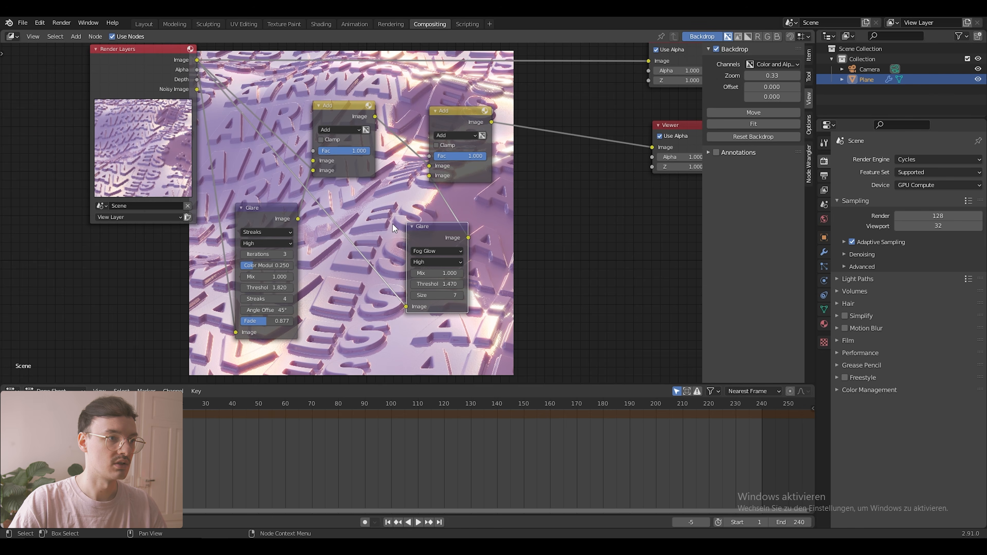
- Connect the second Add node's image output to the Composite node's image input
middle_click_drag(393, 224, 252, 301)
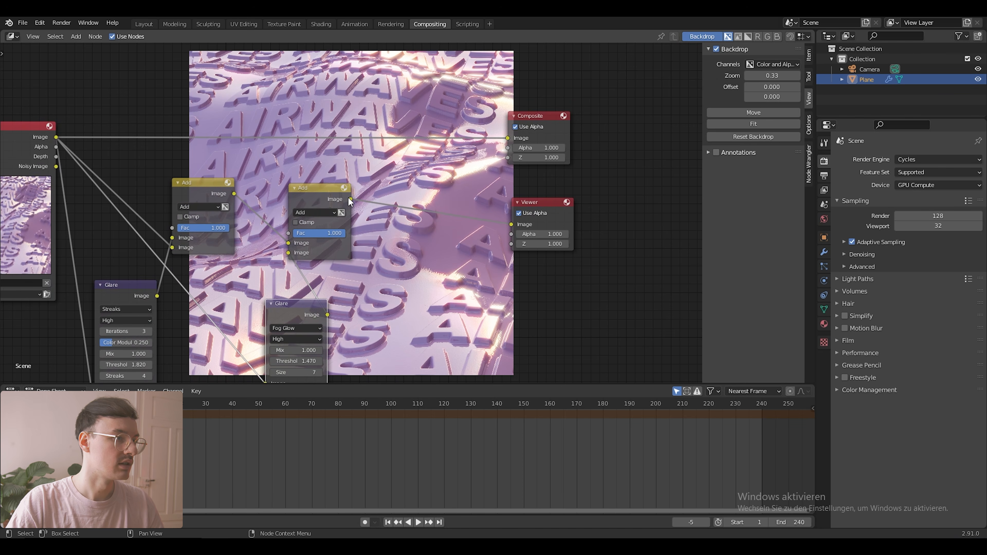
left_click_drag(350, 200, 507, 139)
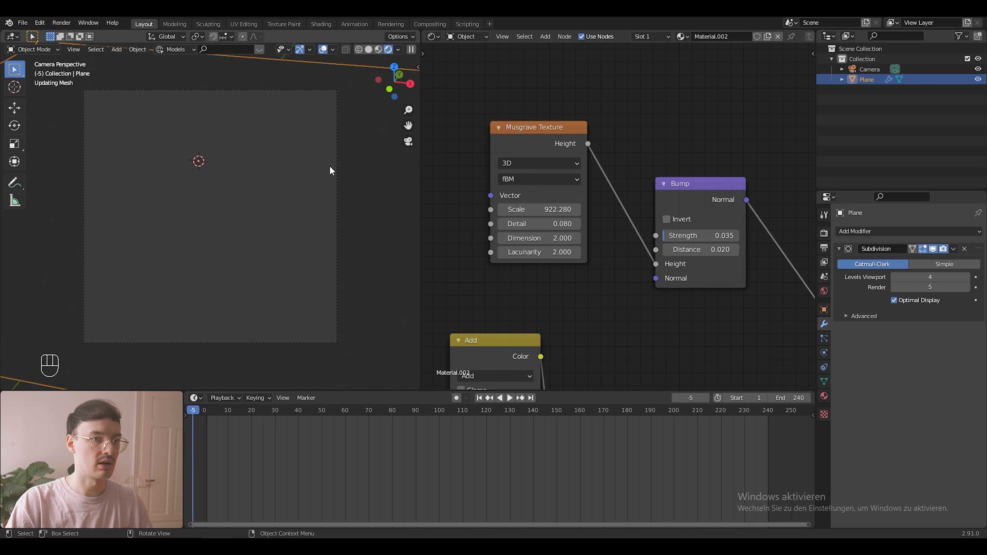
- Set the Cycles render samples to 50 in the Layout workspace
left_click(825, 235)
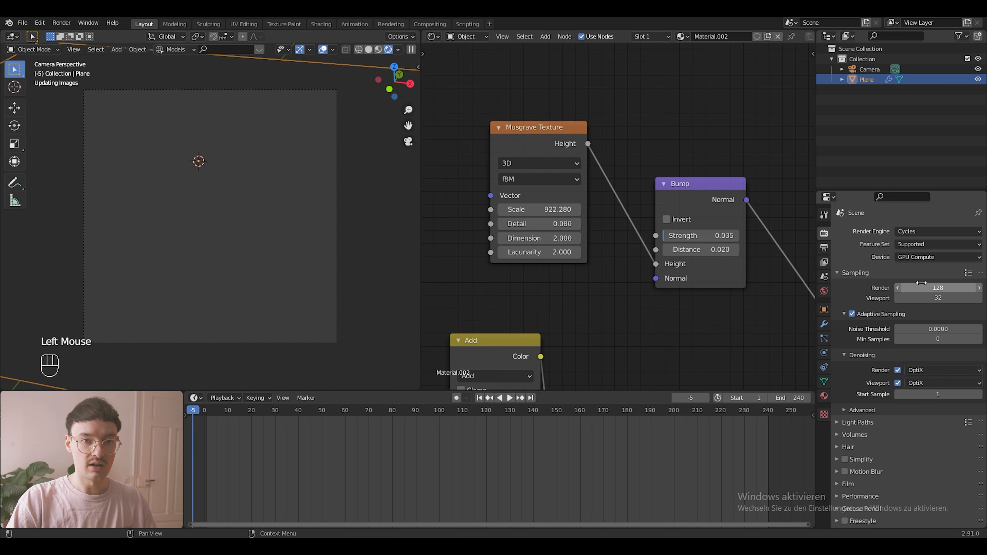
left_click(943, 289)
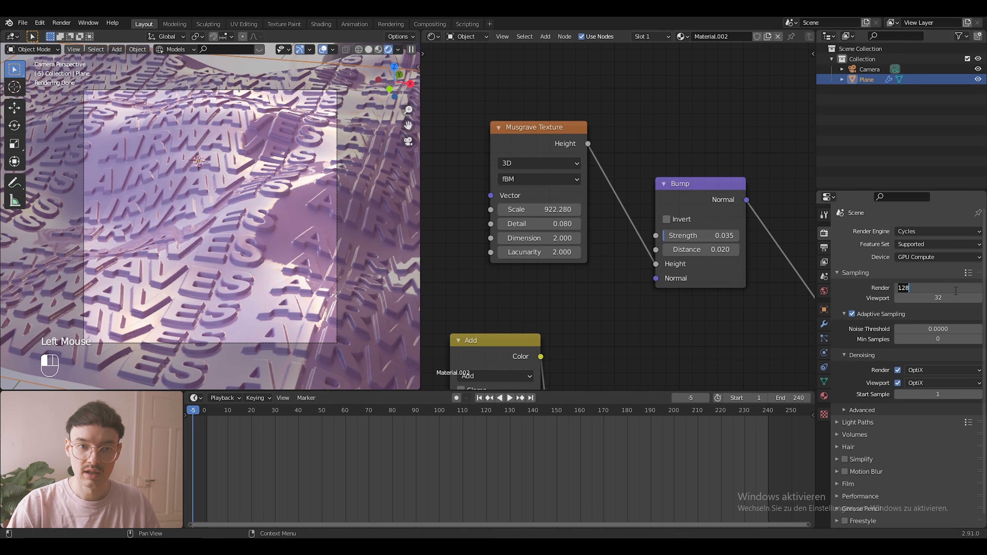
type("50")
key("Return")
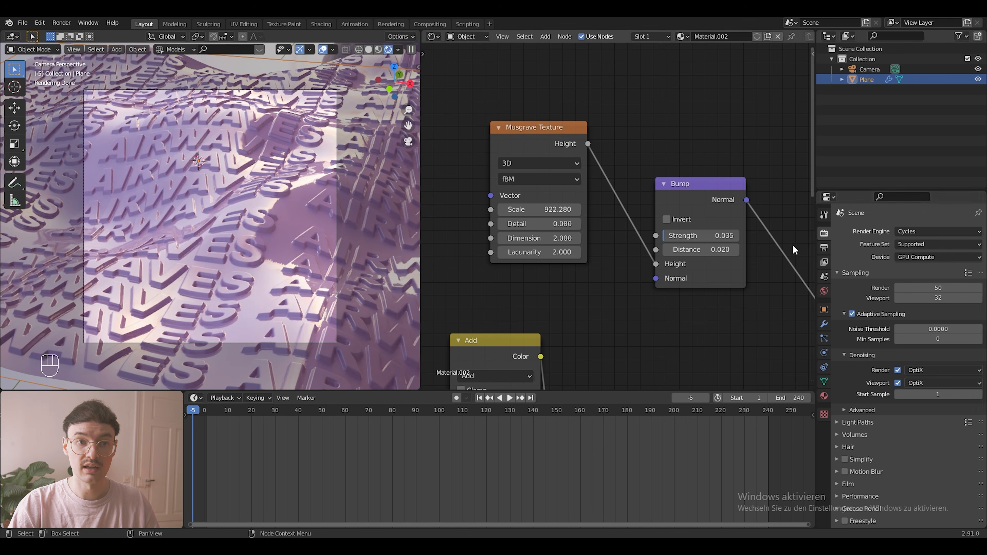
- Set the output resolution percentage to 75% and return to the render settings
left_click(825, 247)
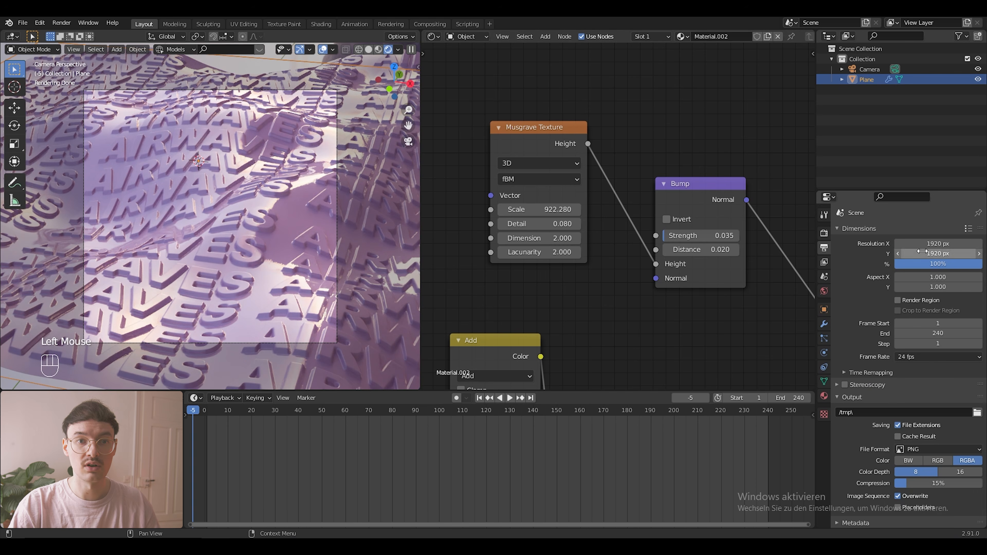
double_click(958, 263)
type("75")
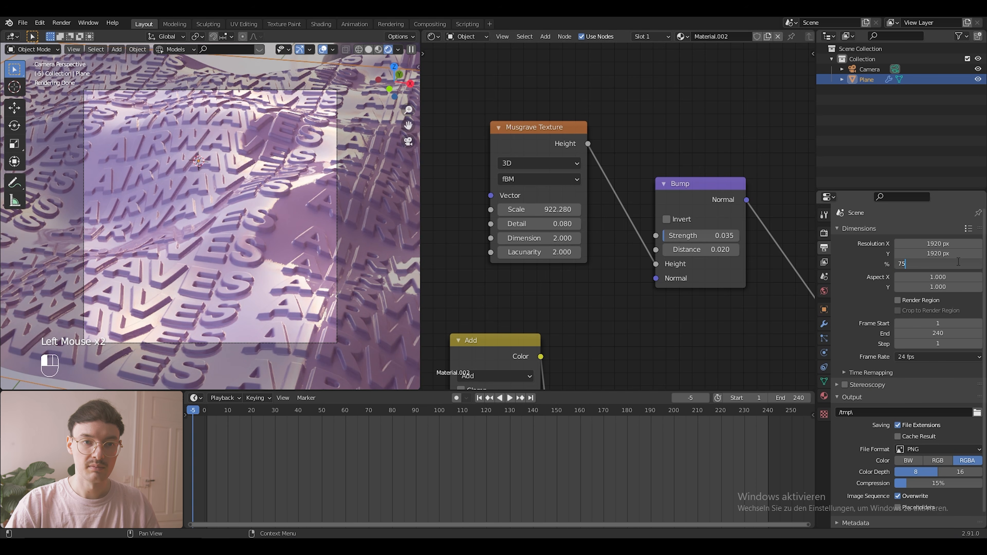
key("Return")
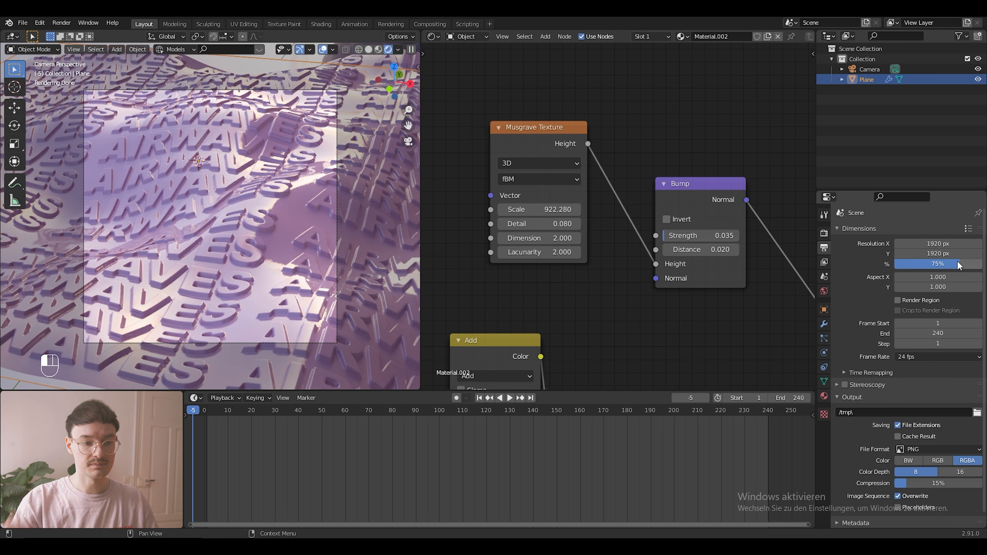
left_click(824, 233)
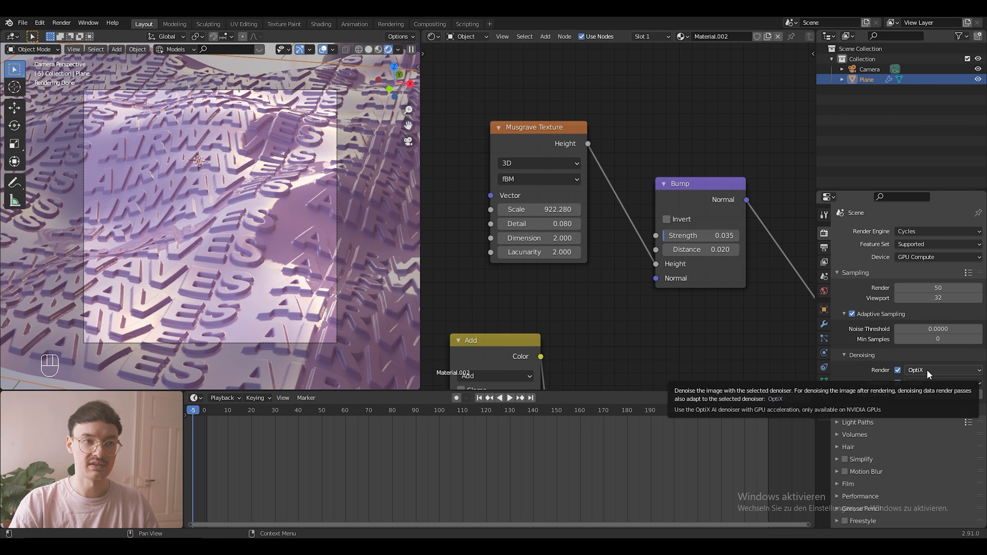
- Delete the plane's vertices on both sides that lie outside the camera's view
scroll(404, 277, "down", 1)
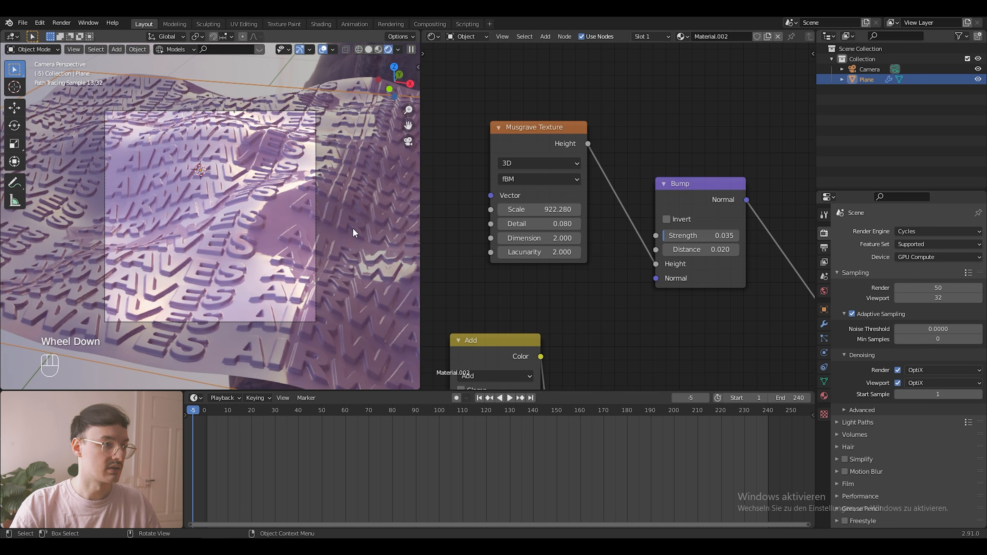
scroll(353, 227, "down", 2)
middle_click_drag(352, 228, 283, 283)
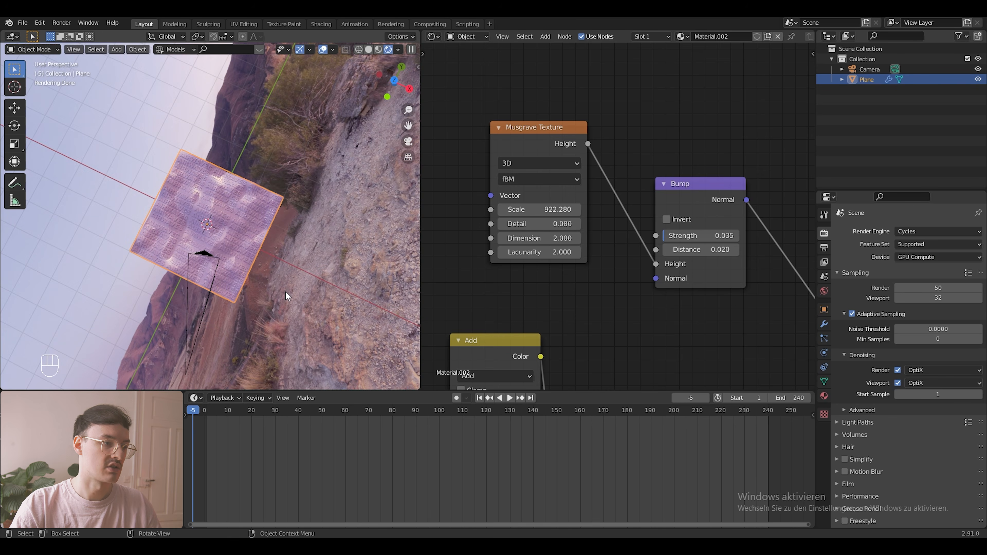
middle_click_drag(289, 258, 296, 251)
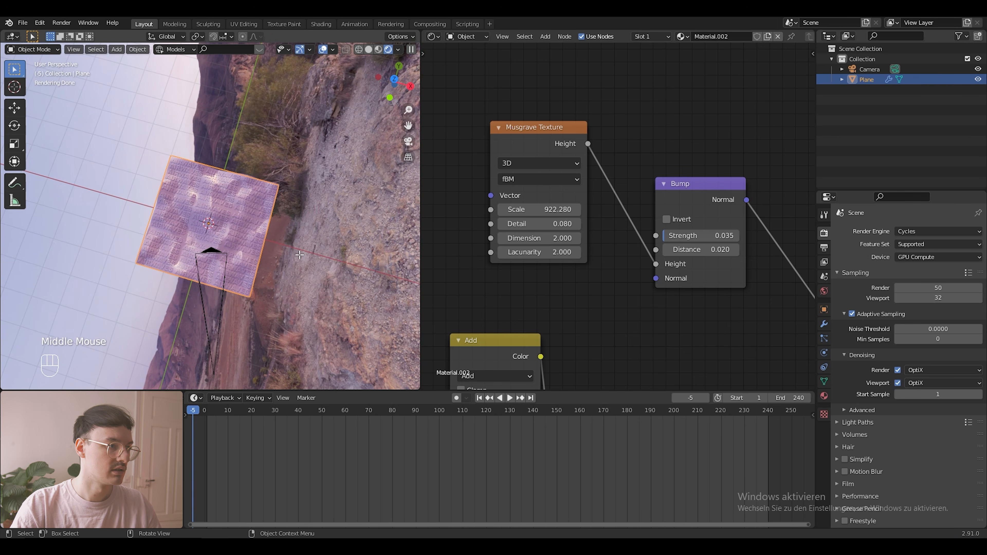
key("Tab")
middle_click_drag(225, 220, 220, 224)
mouse_move(334, 146)
left_mouse_down()
mouse_move(289, 173)
mouse_move(243, 329)
mouse_move(341, 293)
mouse_move(333, 198)
left_mouse_up()
key("x")
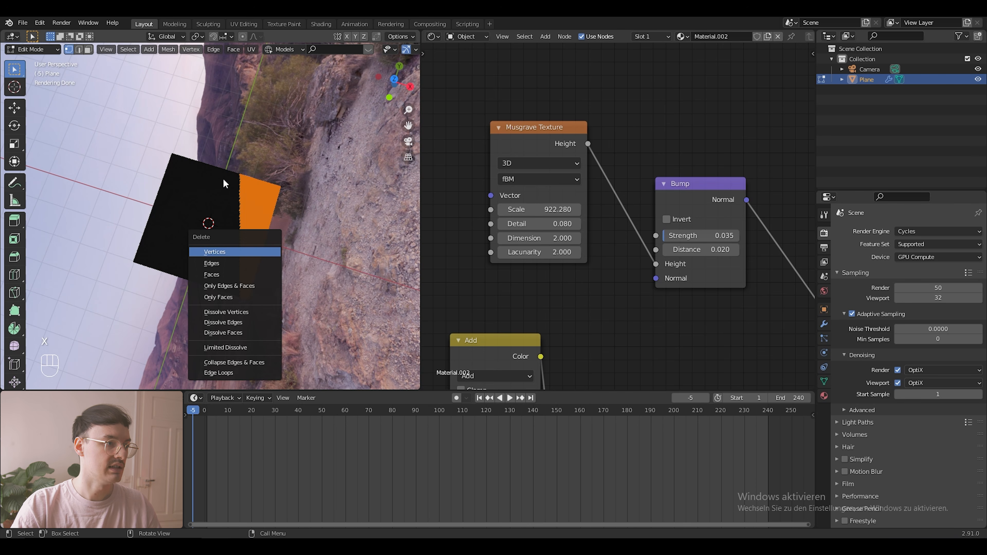
left_click(233, 252)
middle_click_drag(113, 172, 100, 175)
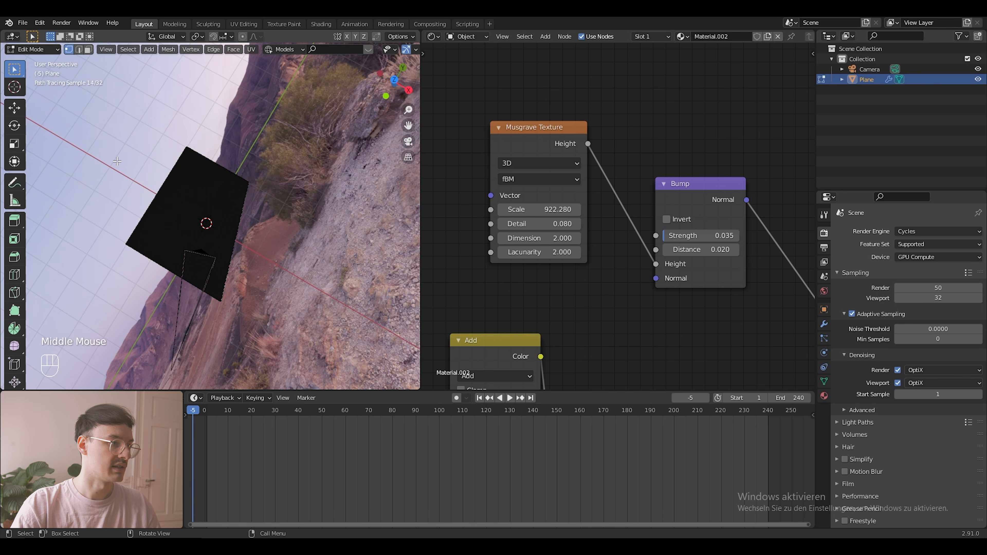
left_click_drag(89, 141, 169, 290)
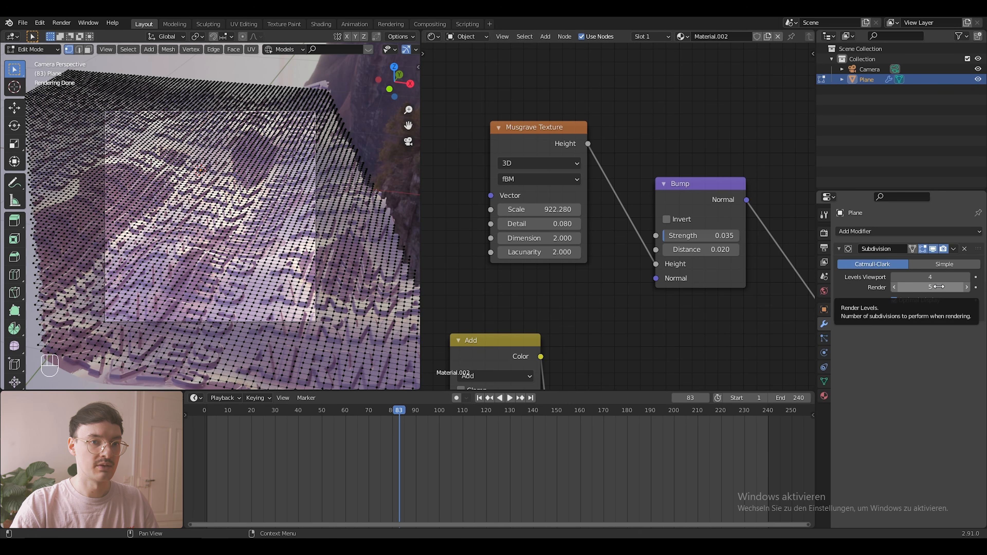
- Set the plane's Subdivision modifier render level to 4
left_click(939, 287)
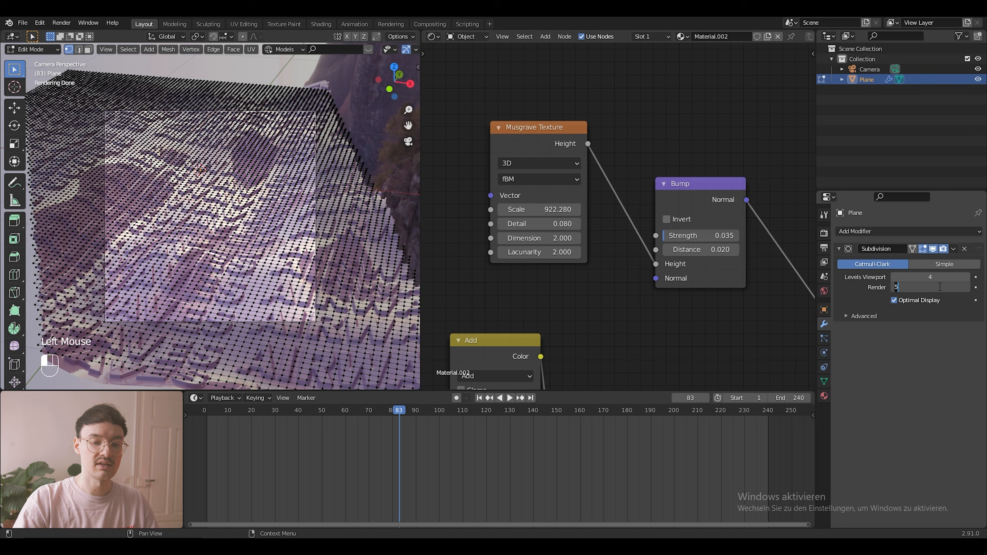
type("4")
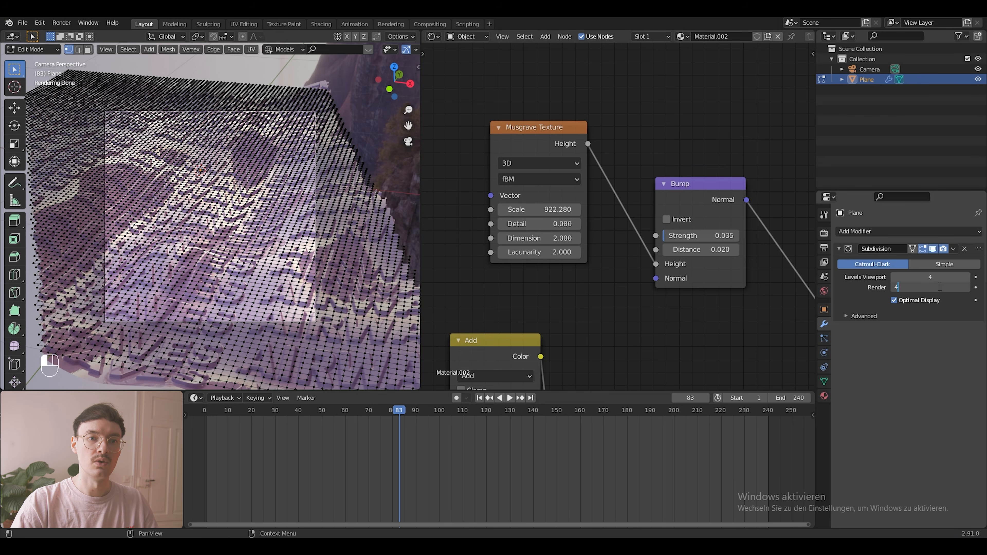
key("Return")
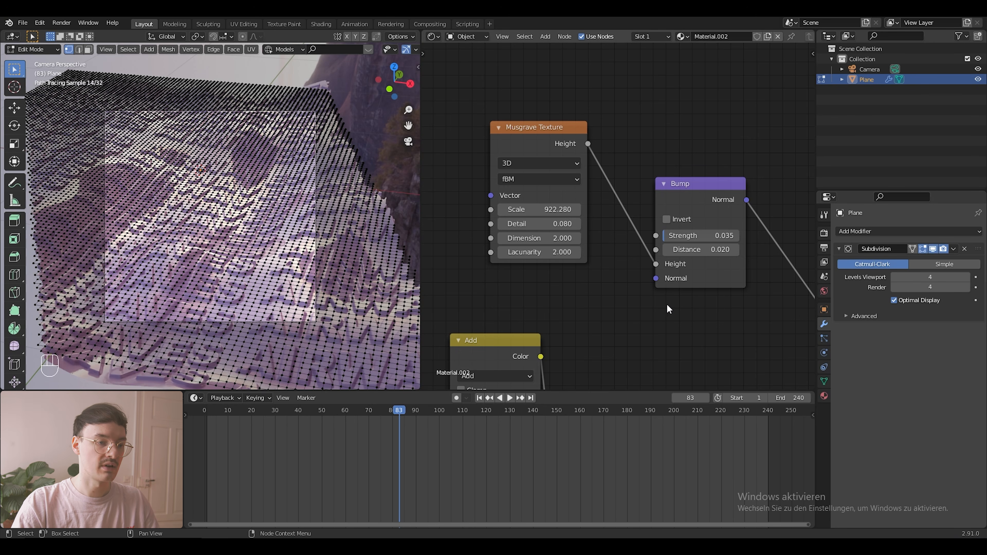
- Show the World shader nodes and replace the environment texture with kiara_1_dawn_2k.hdr from the Downloads folder
scroll(621, 295, "down", 3)
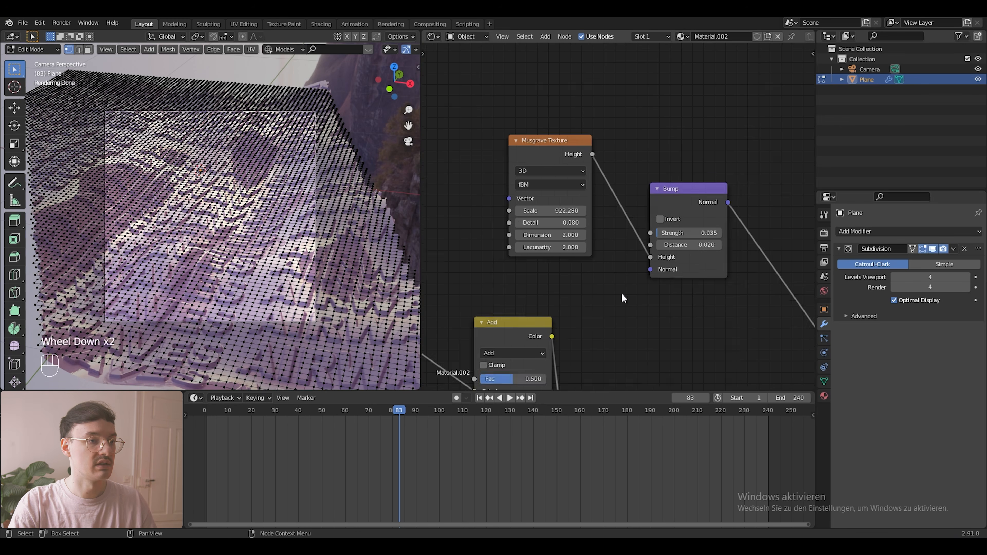
scroll(623, 295, "down", 3)
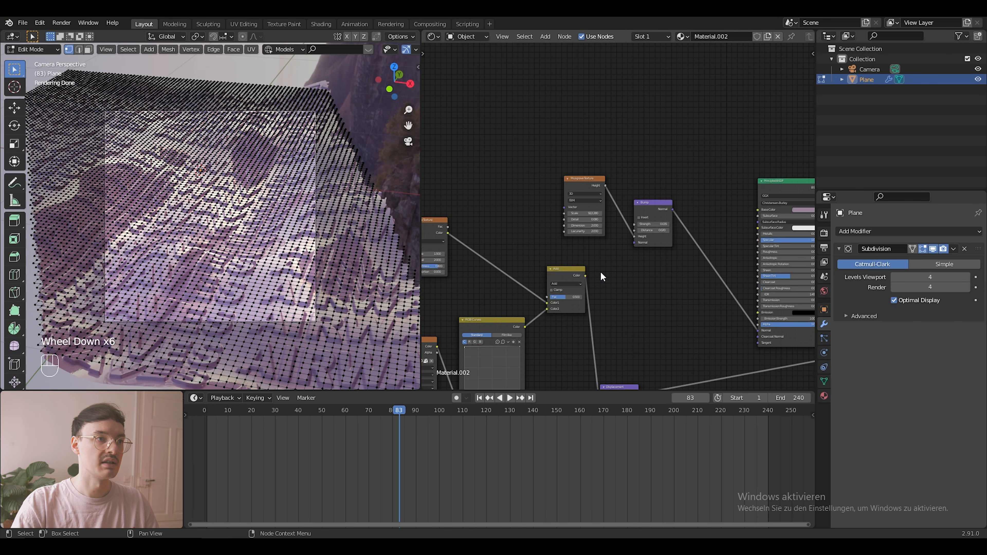
left_click(466, 36)
left_click(467, 60)
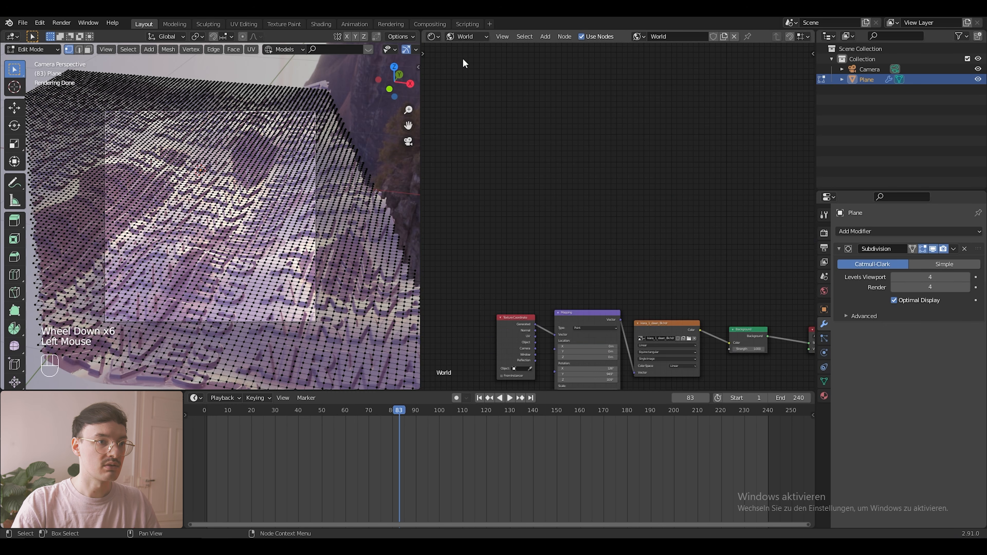
middle_click_drag(514, 279, 469, 180)
scroll(469, 180, "down", 1)
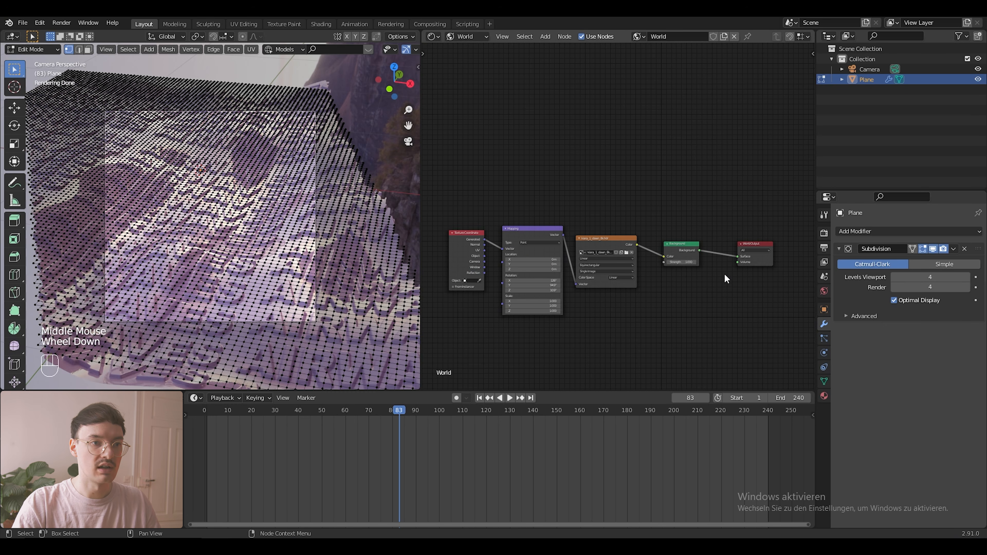
scroll(640, 318, "up", 3)
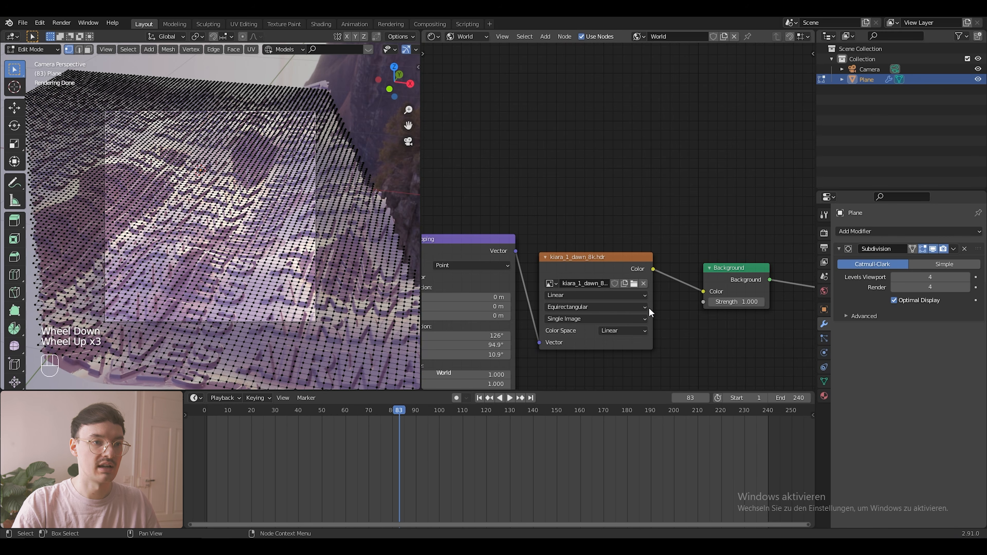
left_click(634, 283)
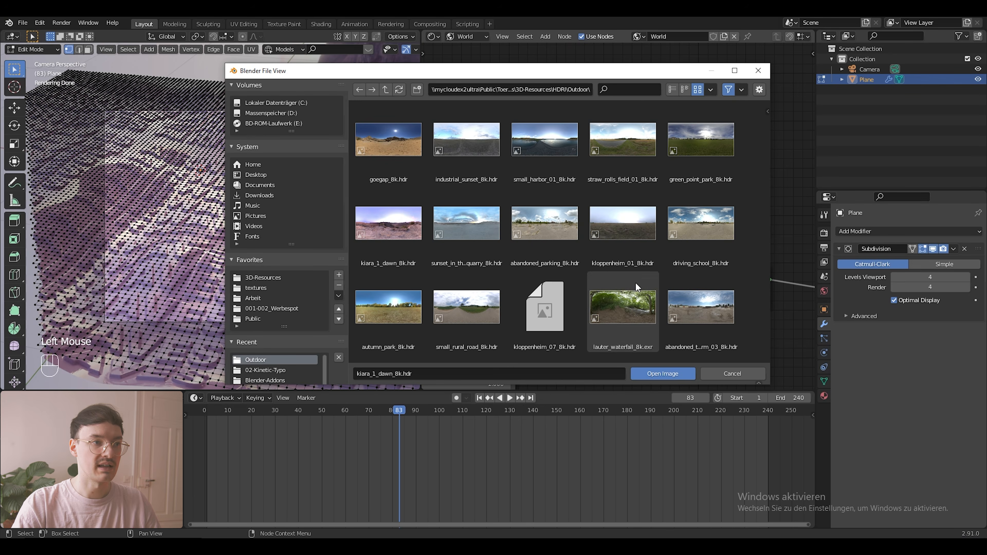
left_click(270, 195)
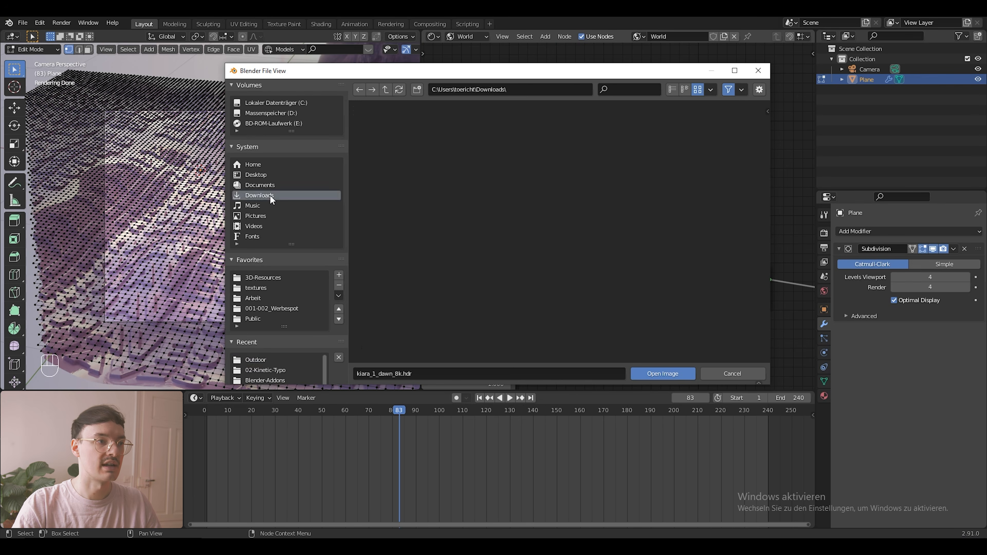
left_click(622, 233)
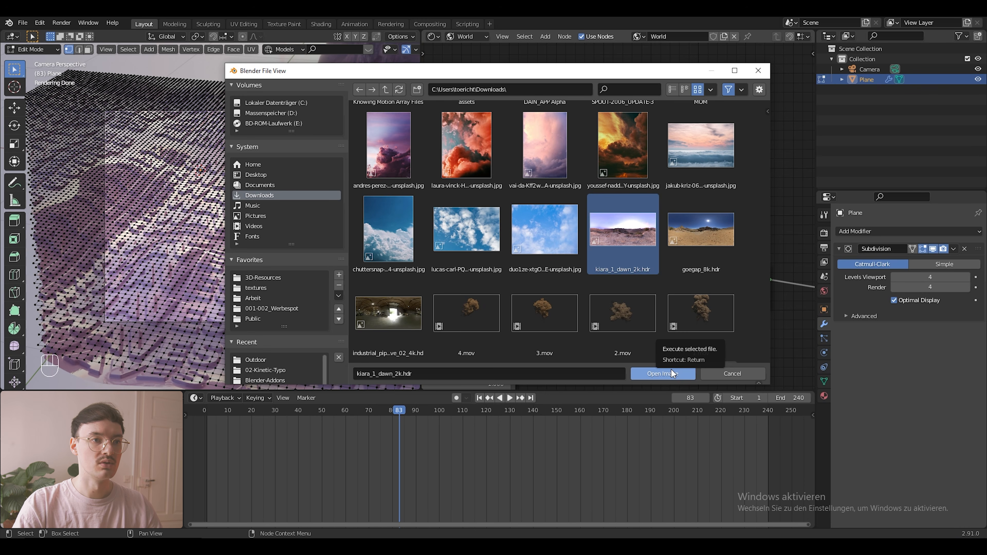
left_click(671, 370)
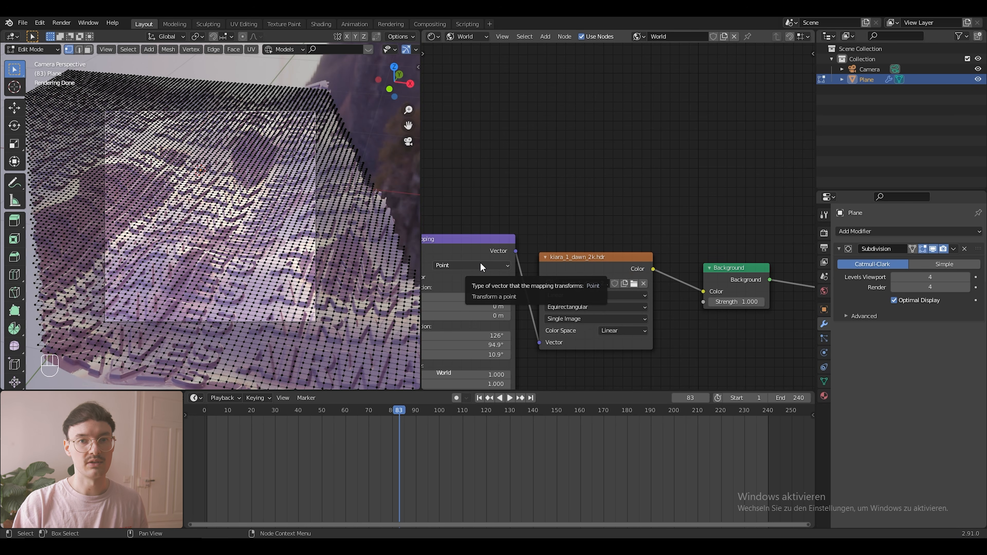
- Leave Edit Mode and render a still image of frame 83
key("Tab")
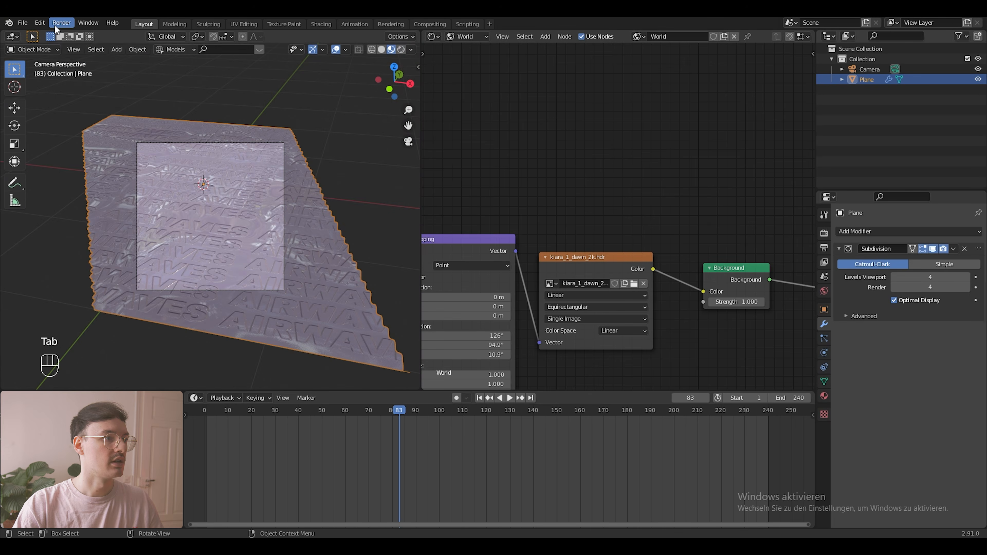
left_click(57, 24)
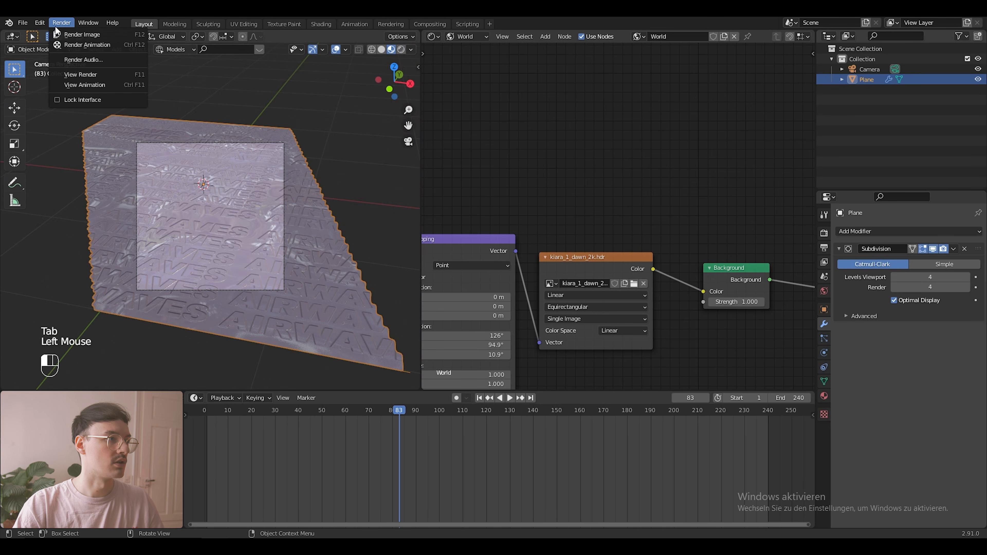
left_click(66, 36)
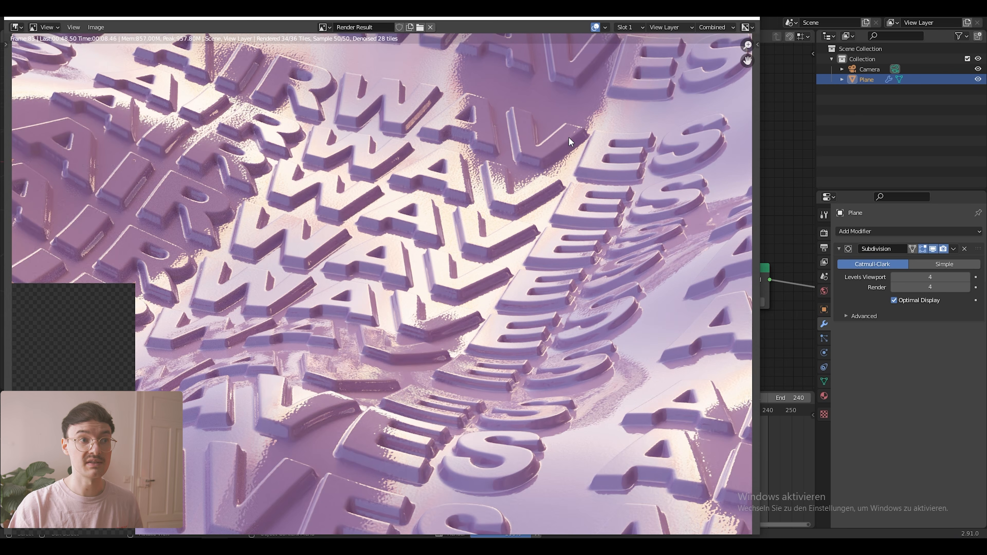
scroll(567, 267, "down", 3)
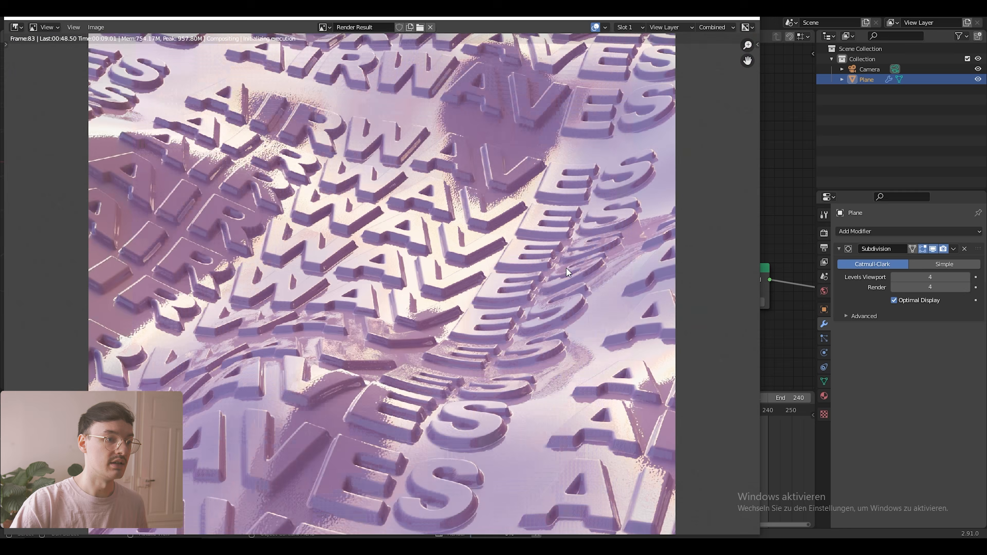